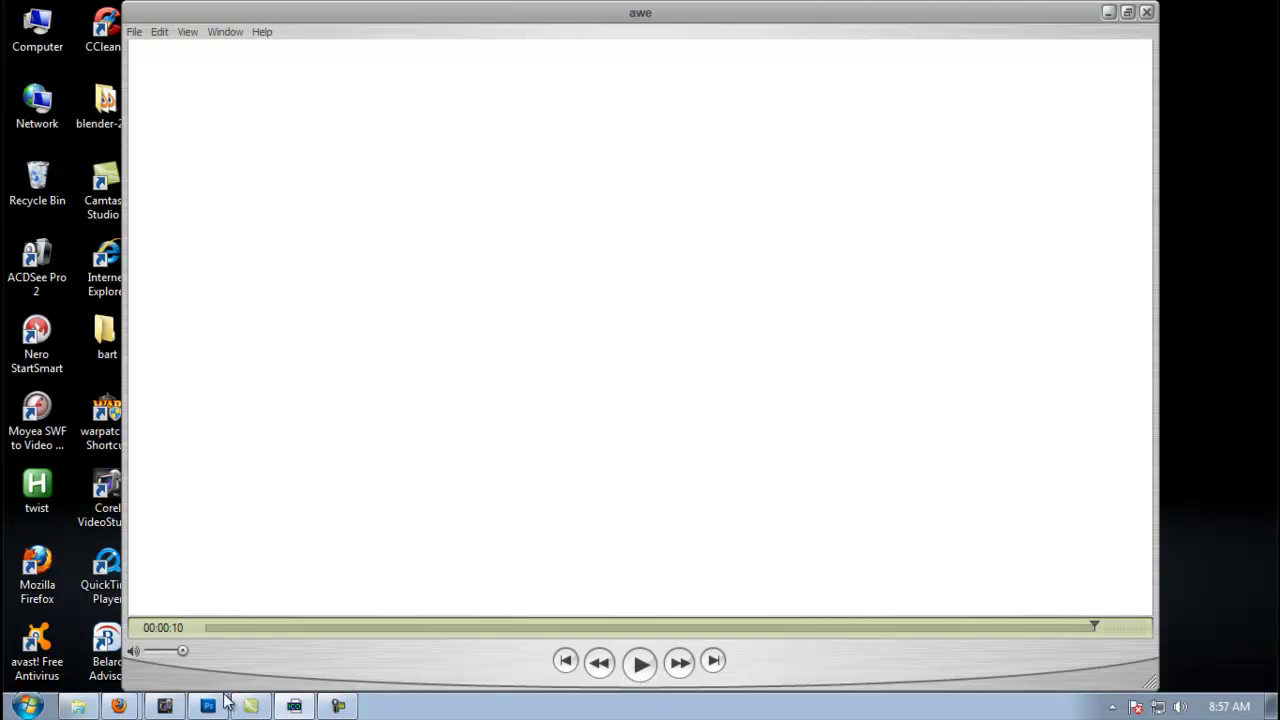
# - Switch to Corel VideoStudio Pro and try to add a title on the preview near the start of the timeline
pyautogui.click(166, 706)
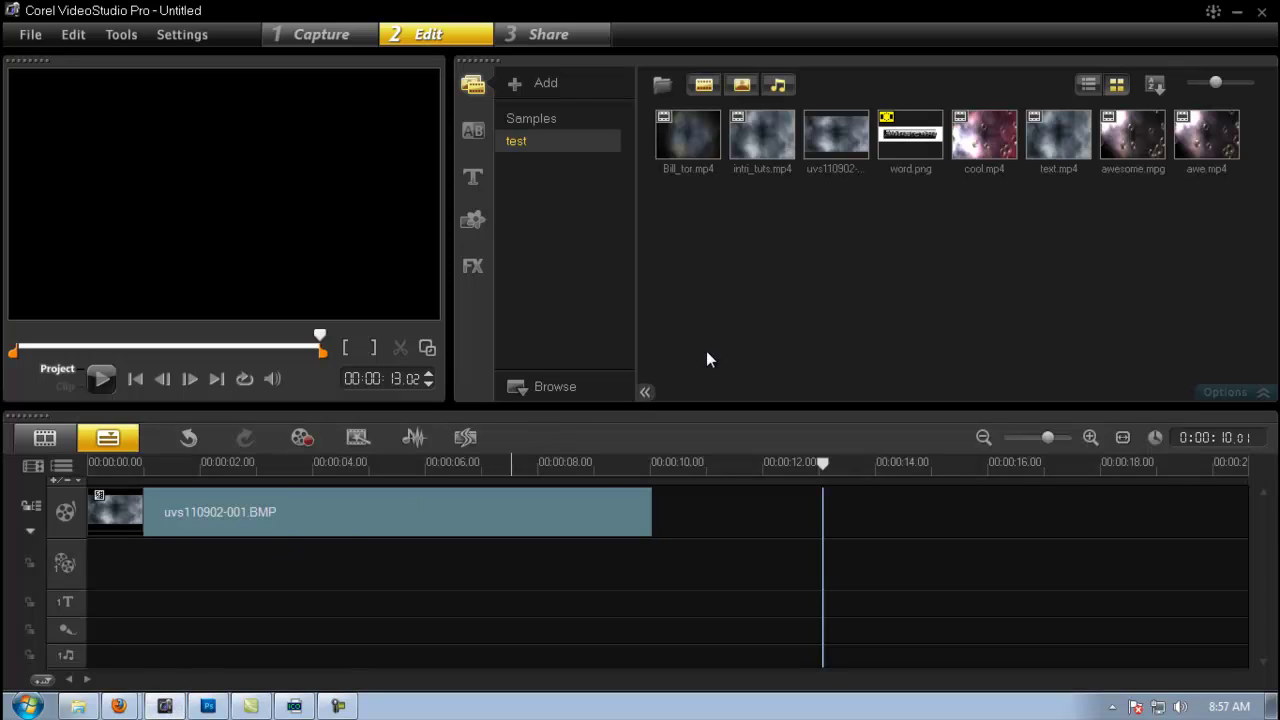
pyautogui.click(562, 500)
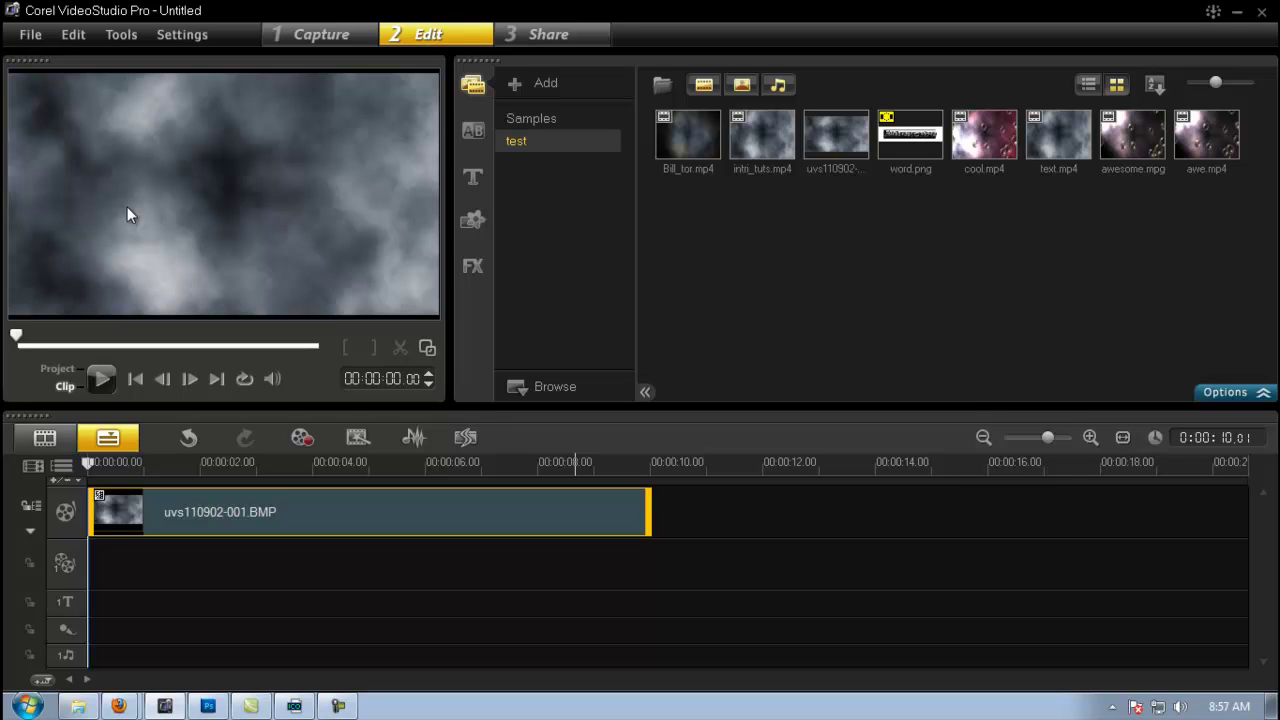
pyautogui.click(121, 601)
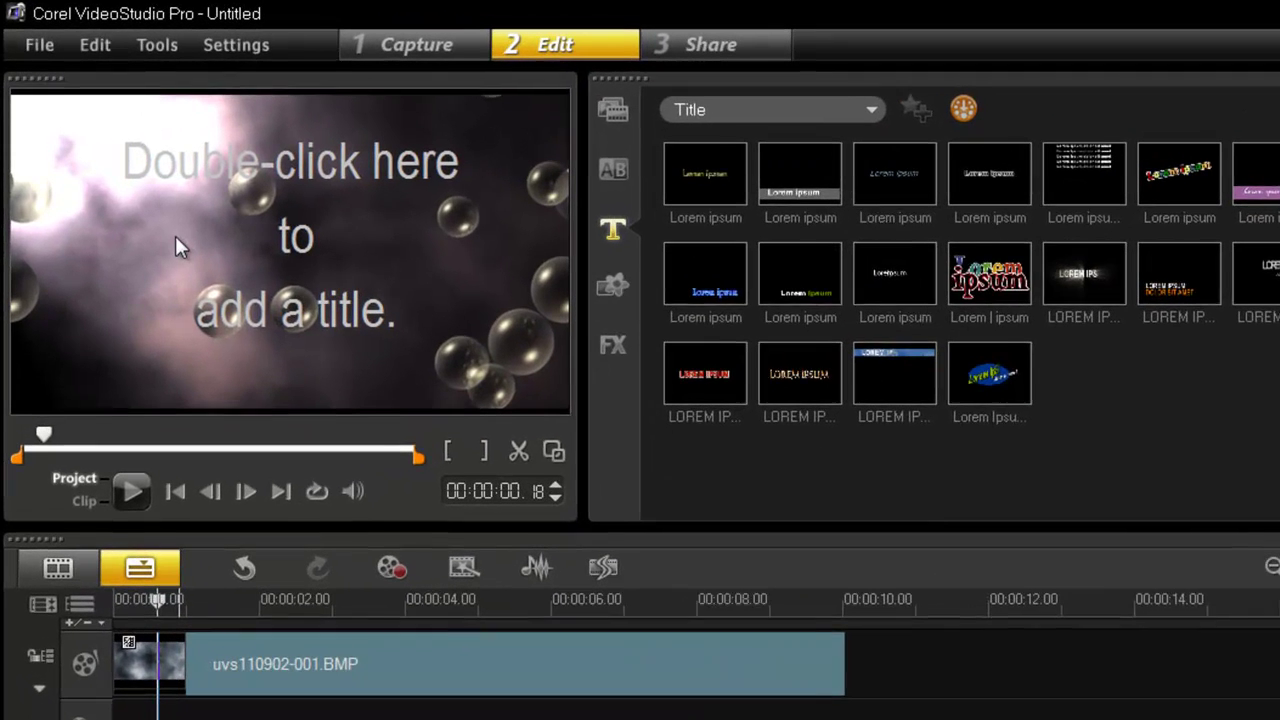
pyautogui.doubleClick(175, 238)
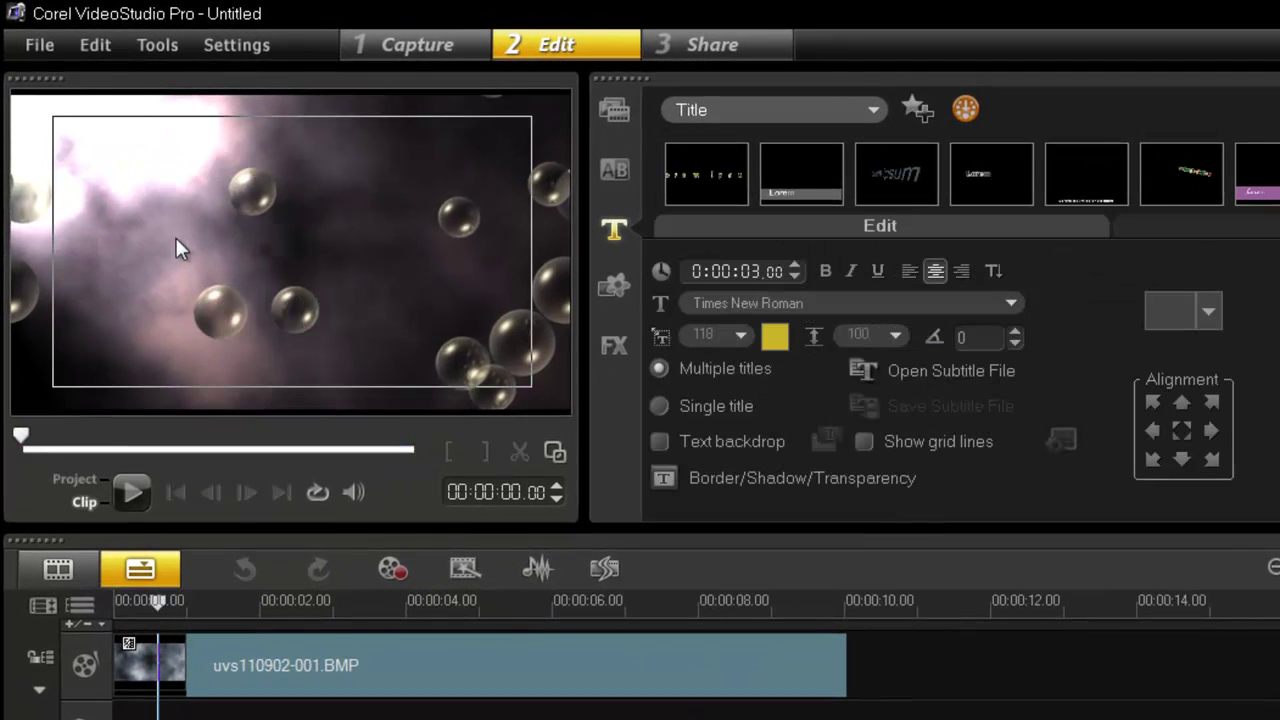
# - Replace the video track clip with a fresh uvs110902-001.BMP lasting about 12 seconds, and preview cool.mp4 from the library
pyautogui.click(261, 679)
pyautogui.press('Delete')
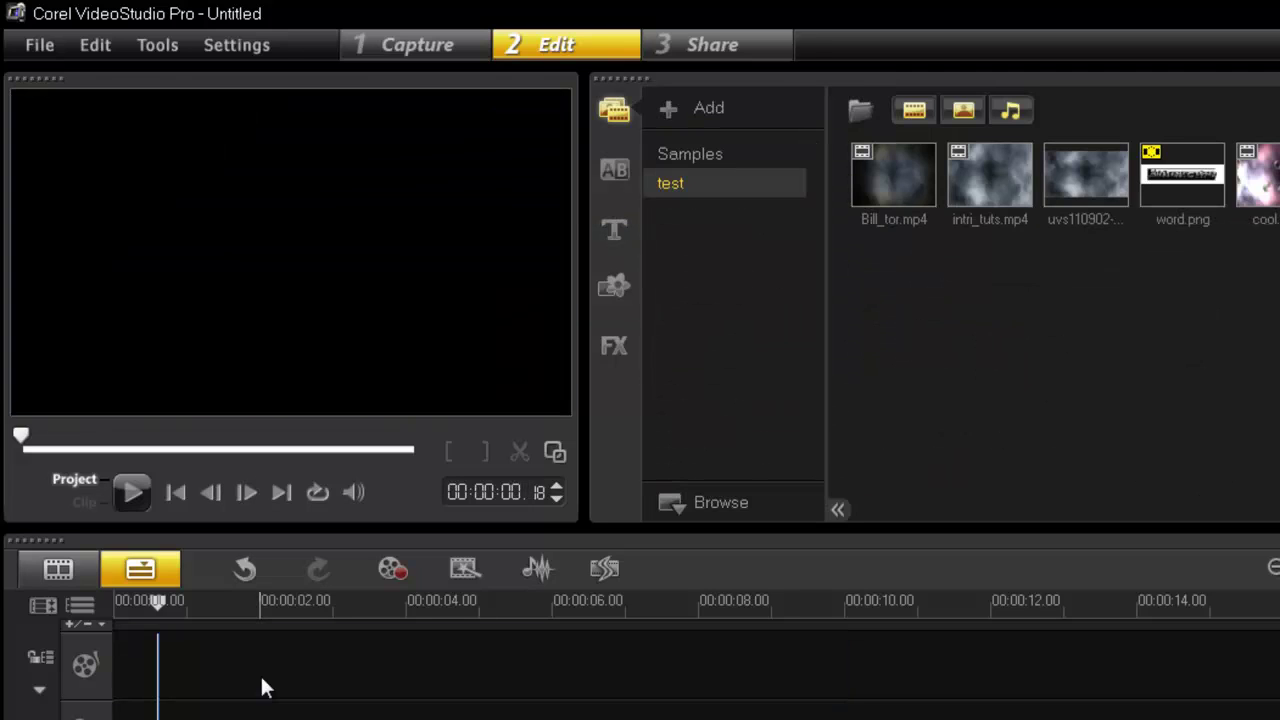
pyautogui.moveTo(1074, 187); pyautogui.dragTo(1000, 651)
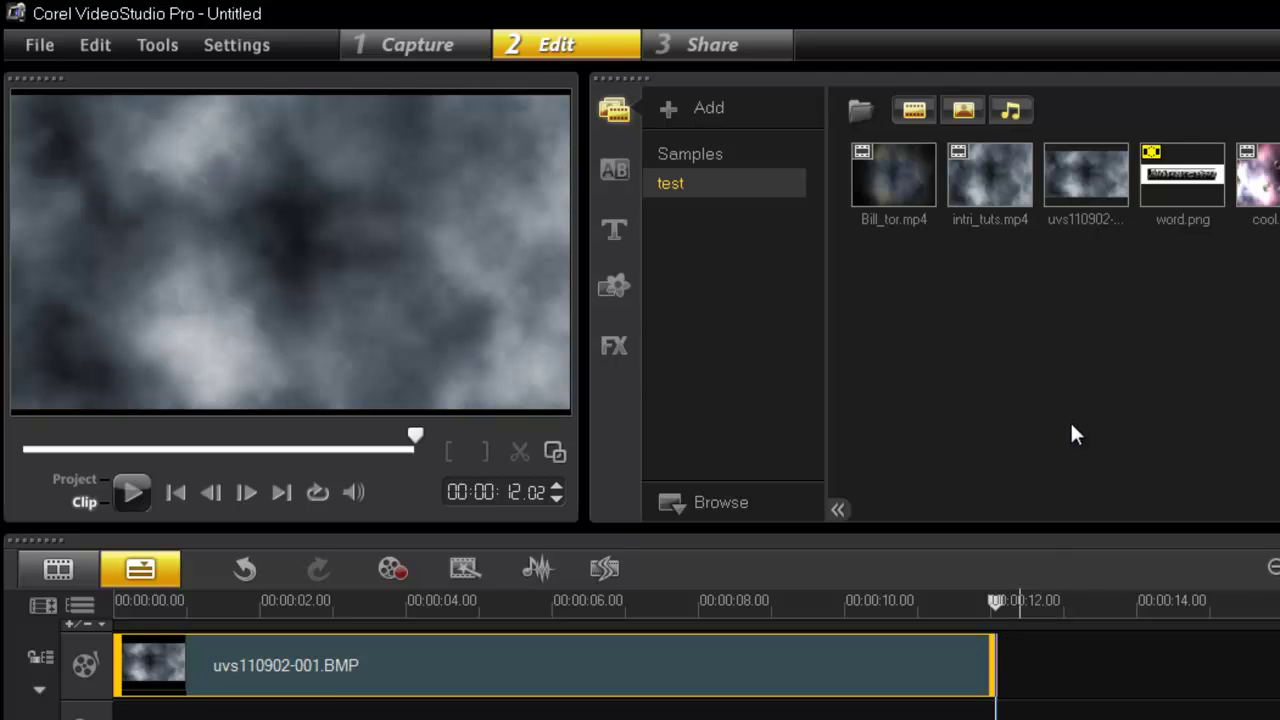
pyautogui.click(1262, 185)
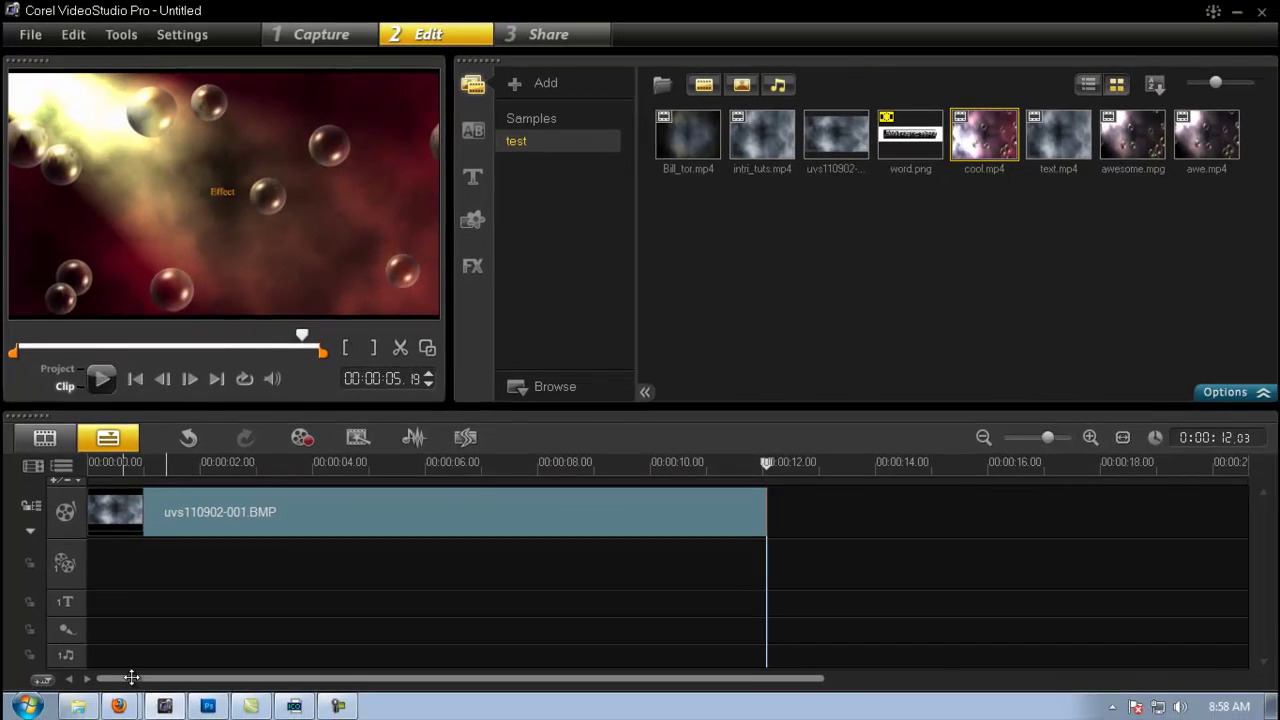
# - Switch to Photoshop and add the text "COOL EFFECTS" on the white canvas of Untitled-2
pyautogui.click(208, 706)
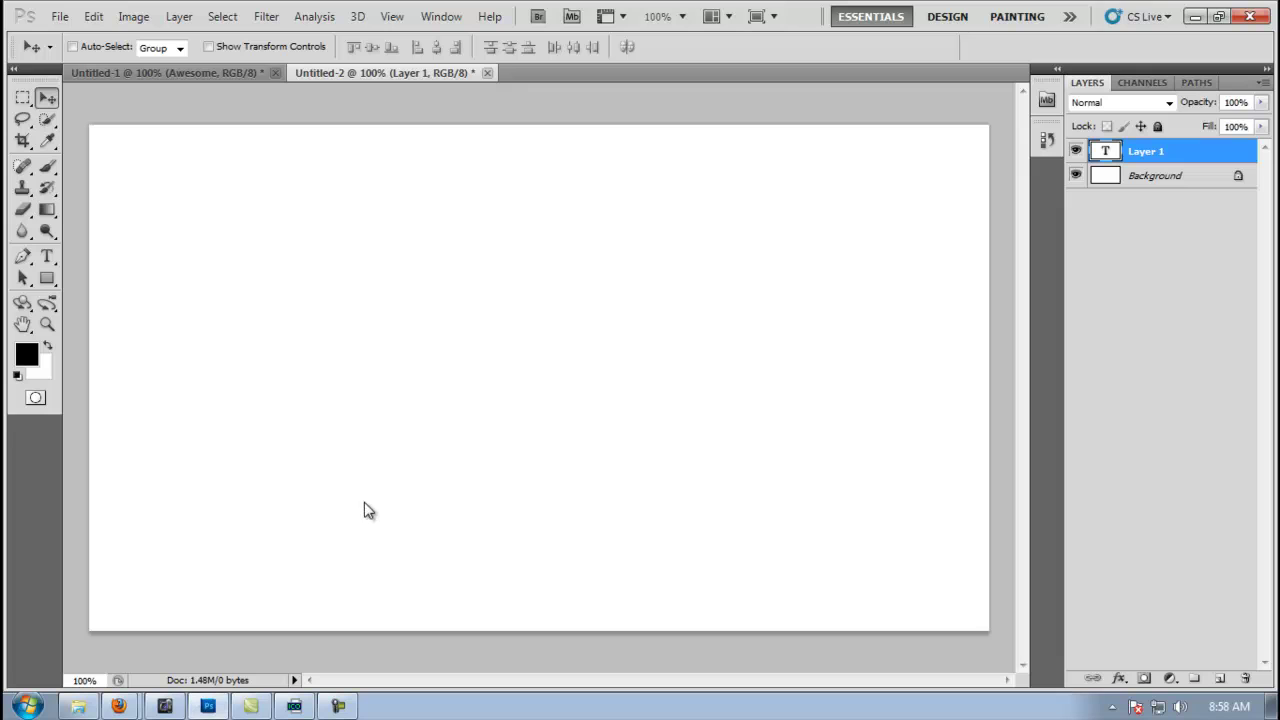
pyautogui.click(47, 256)
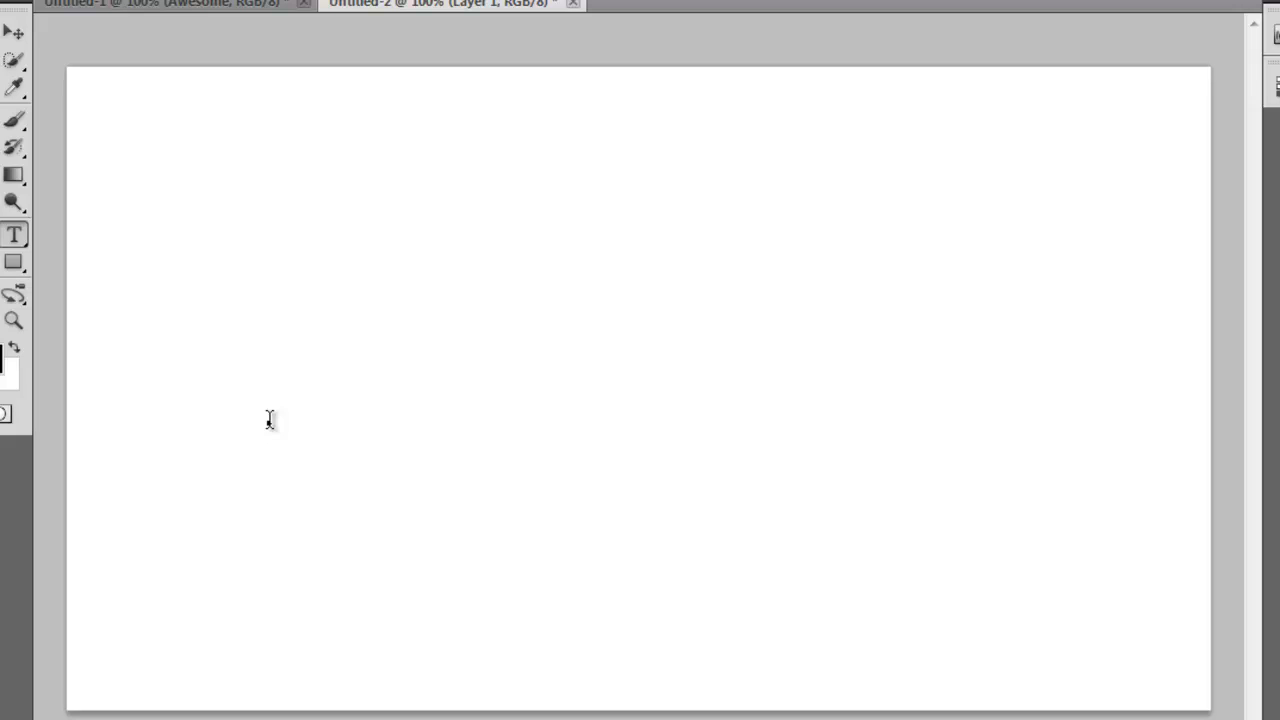
pyautogui.click(269, 420)
pyautogui.write('cool effects')
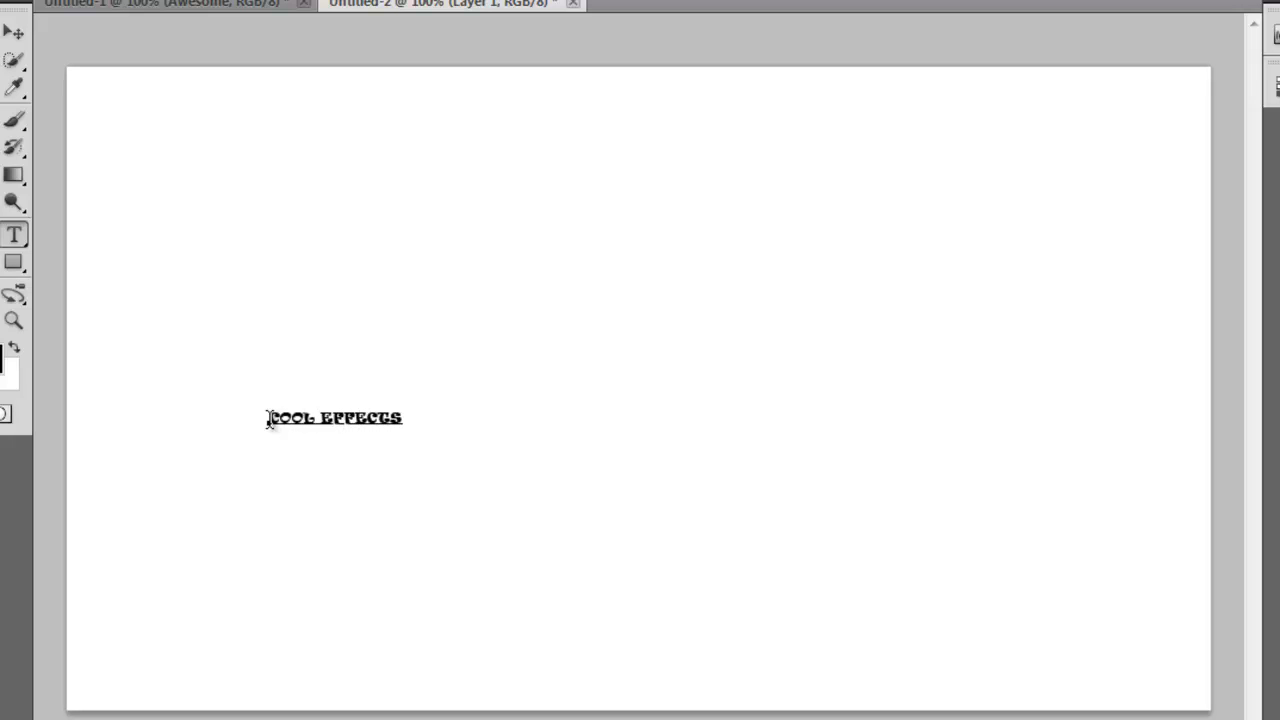
pyautogui.click(14, 33)
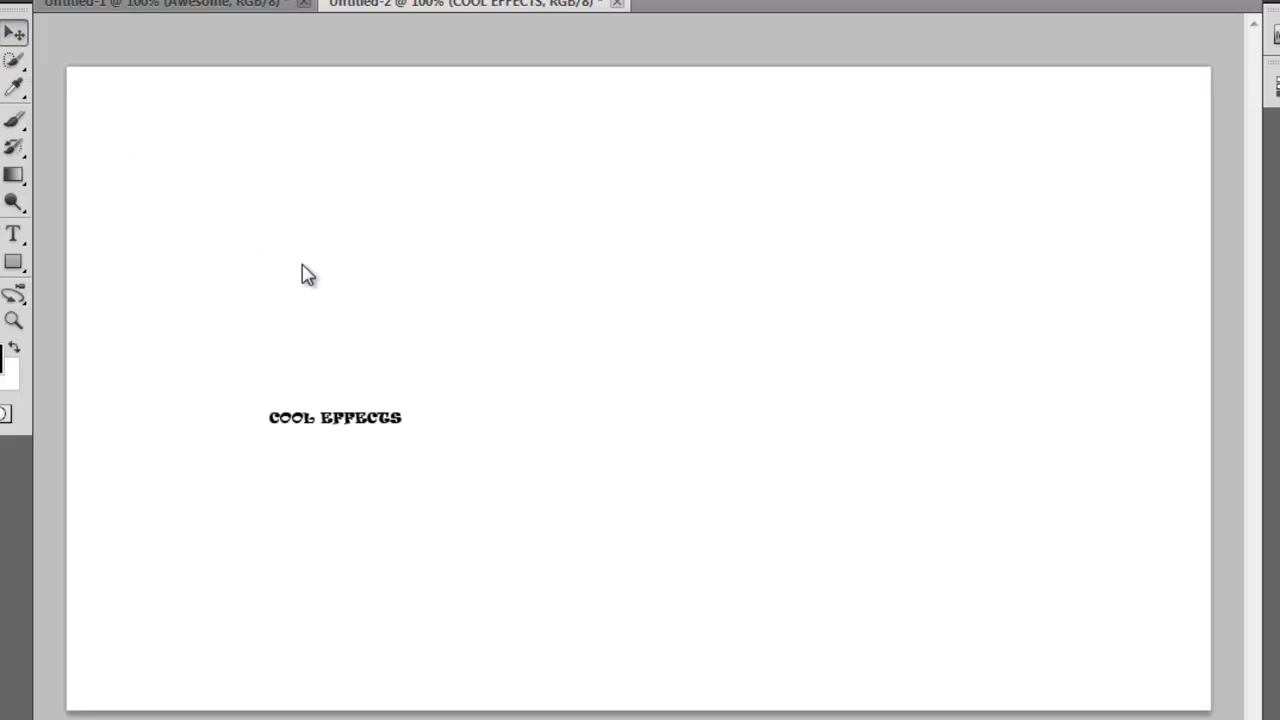
# - Scale the "COOL EFFECTS" text with Free Transform until it spans nearly the full canvas width
pyautogui.hotkey('ctrl', 't')
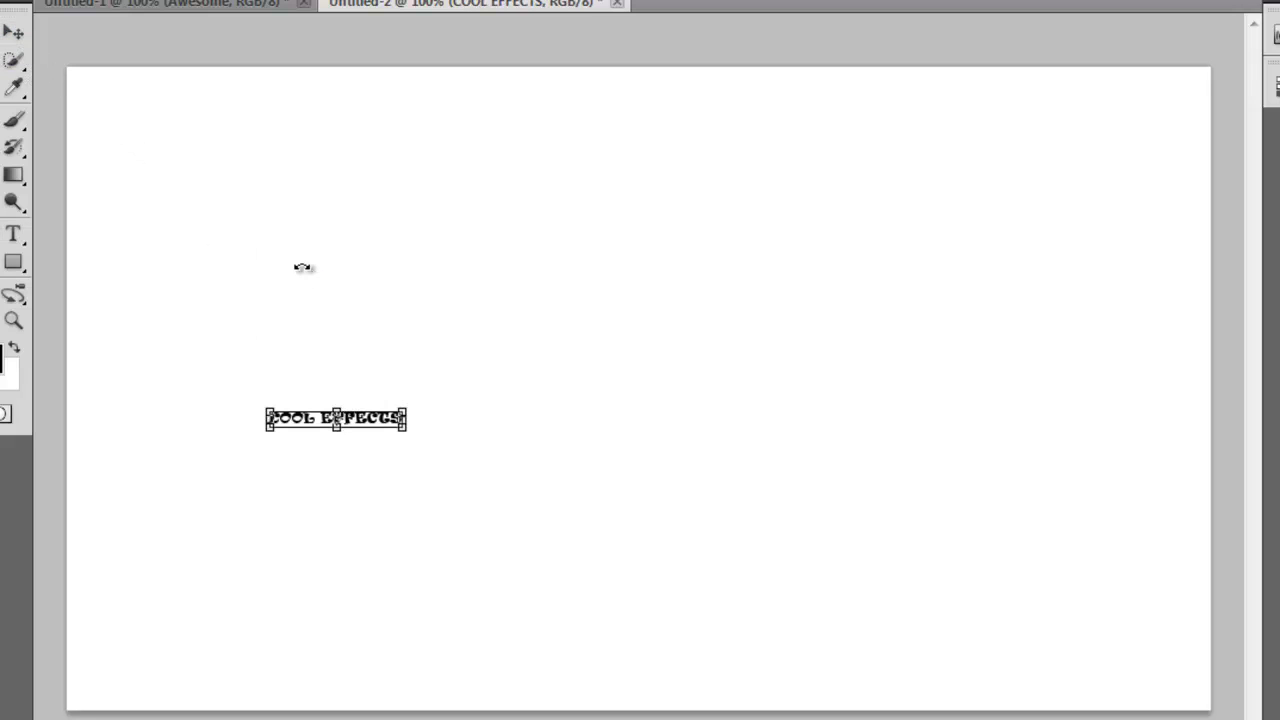
pyautogui.moveTo(405, 409); pyautogui.dragTo(940, 194)
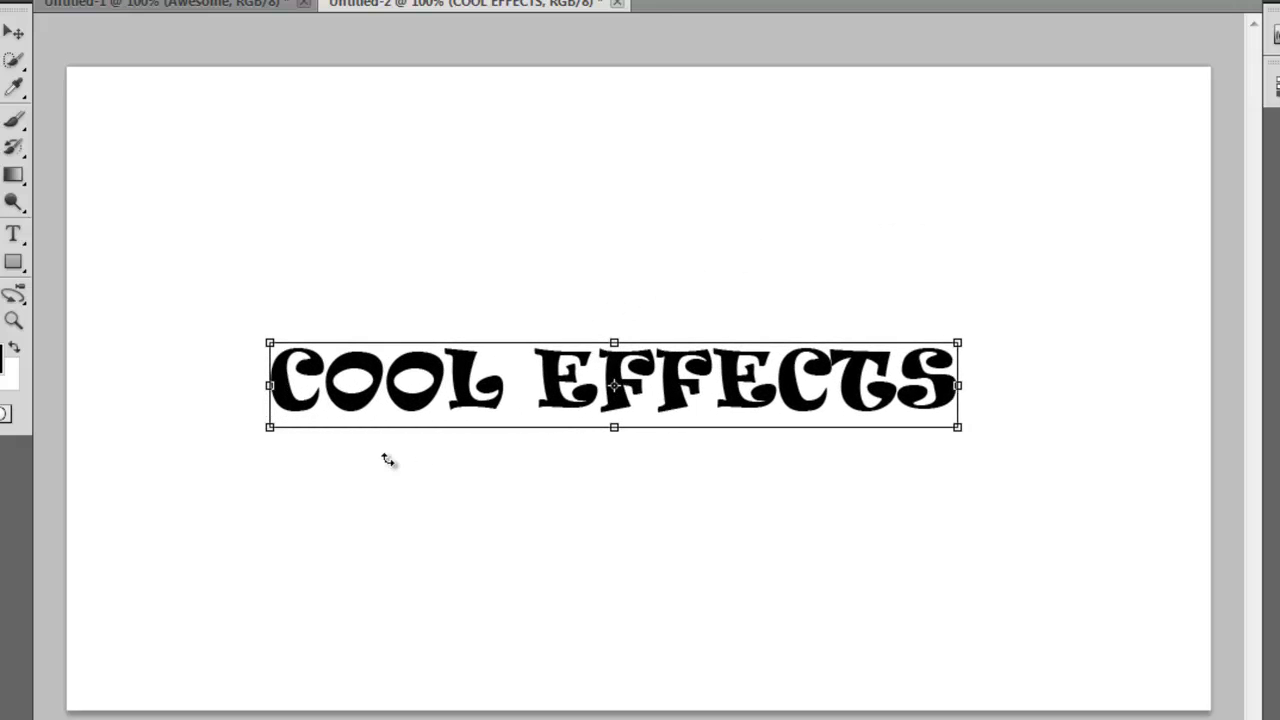
pyautogui.moveTo(269, 343); pyautogui.dragTo(120, 255)
pyautogui.moveTo(958, 322); pyautogui.dragTo(1184, 217)
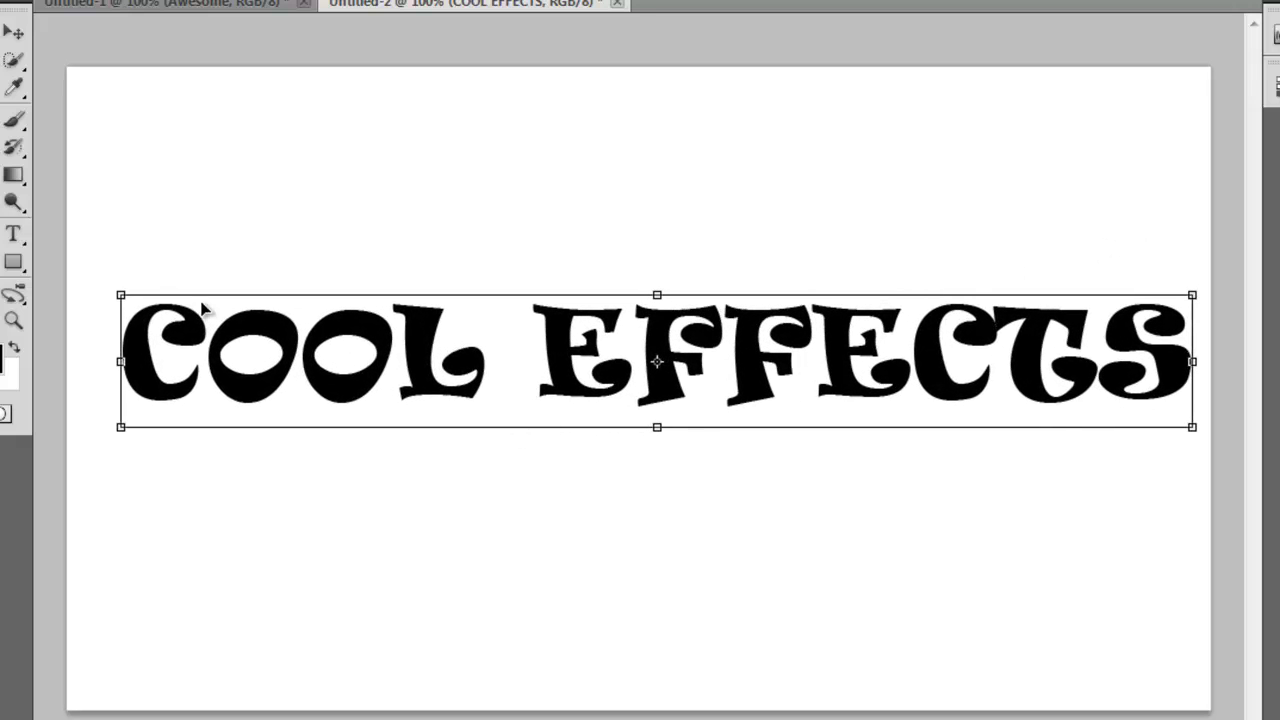
pyautogui.moveTo(117, 297); pyautogui.dragTo(93, 280)
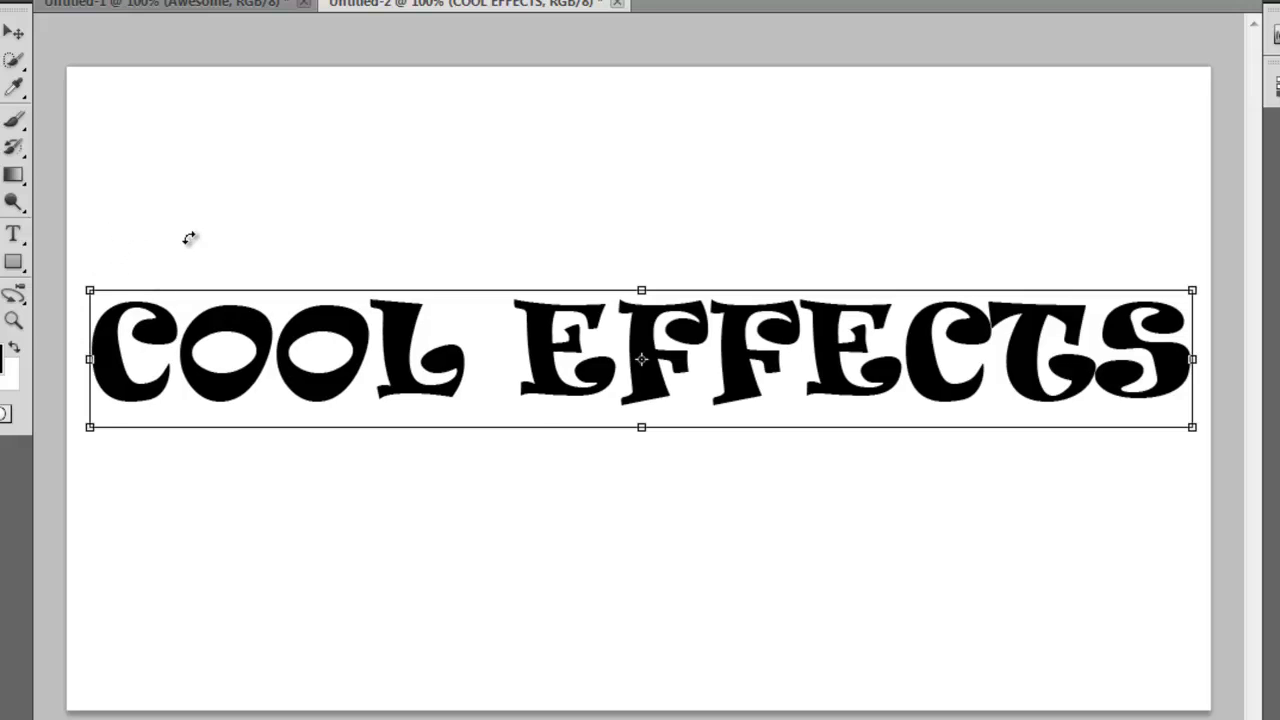
pyautogui.press('Return')
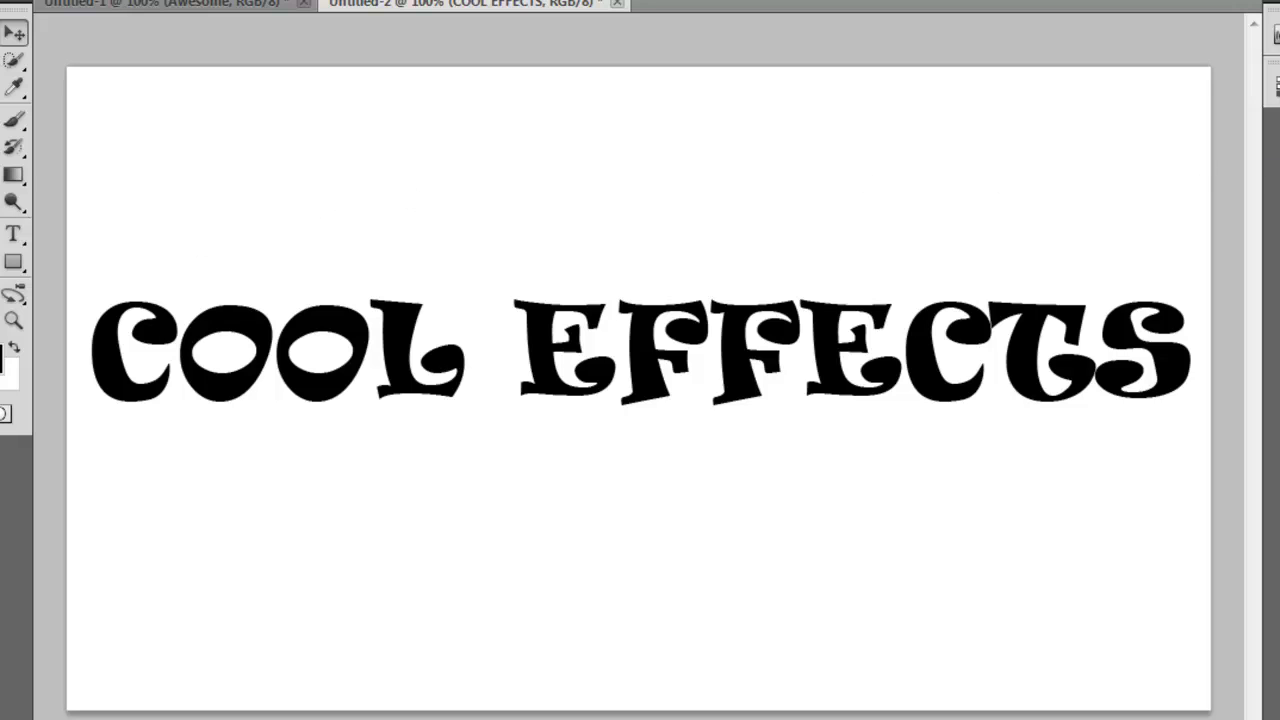
# - Apply Bevel and Emboss, Stroke and Gradient Overlay layer styles to the "COOL EFFECTS" text layer
pyautogui.click(918, 251)
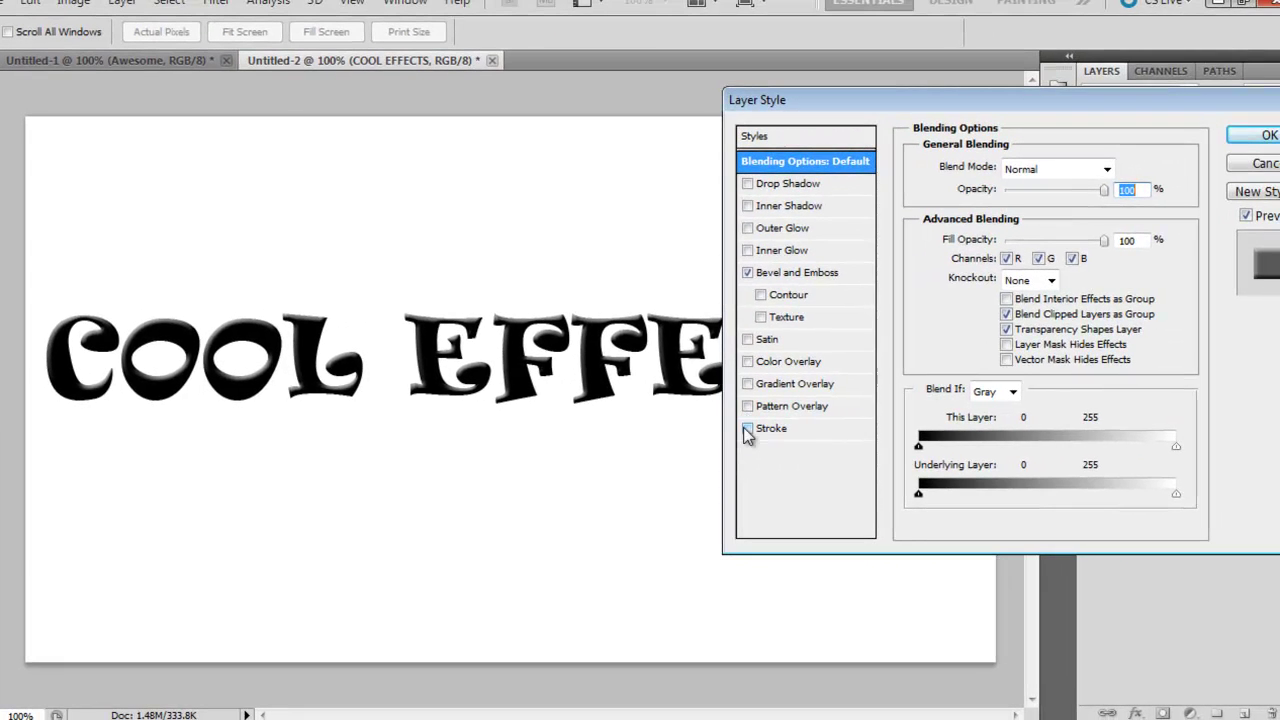
pyautogui.click(747, 428)
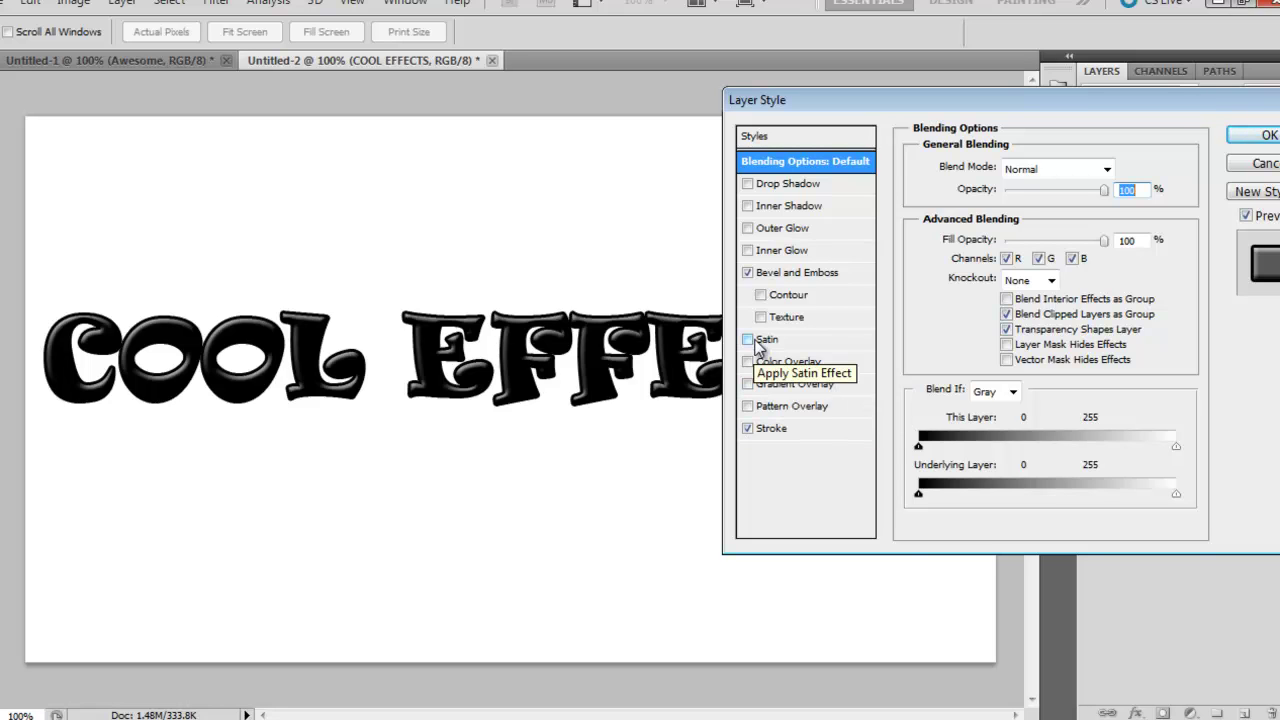
pyautogui.click(749, 385)
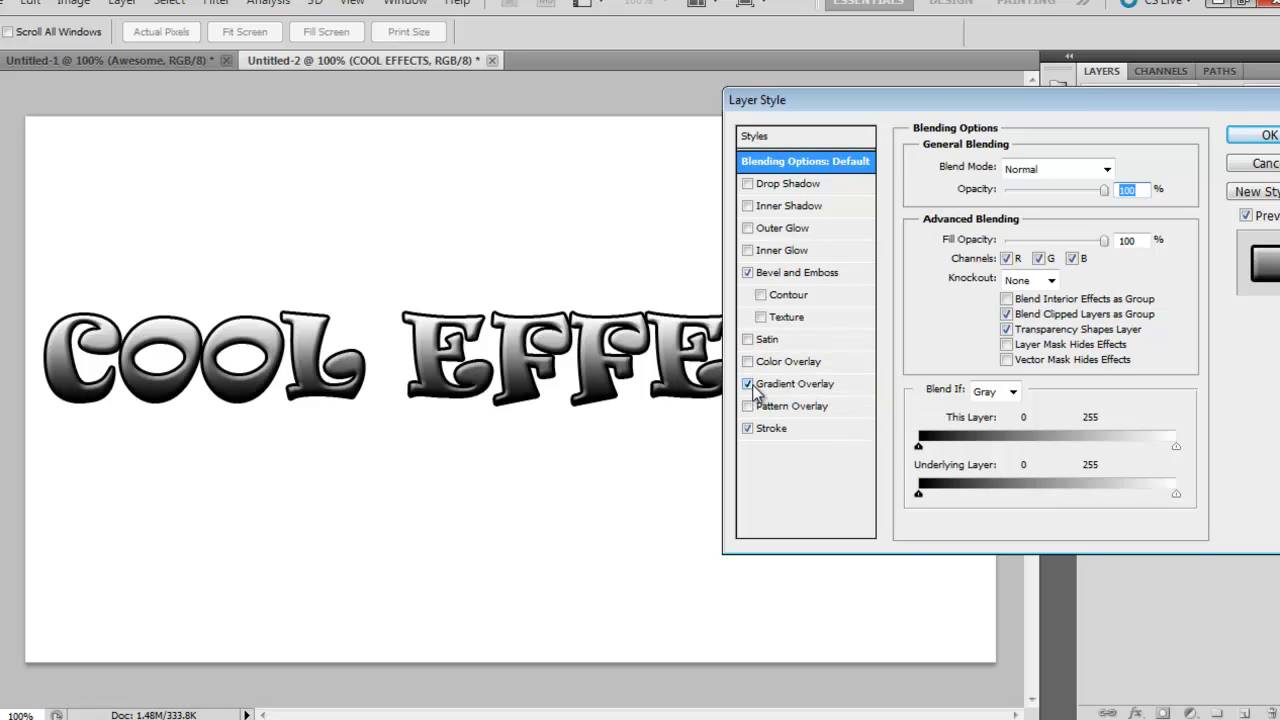
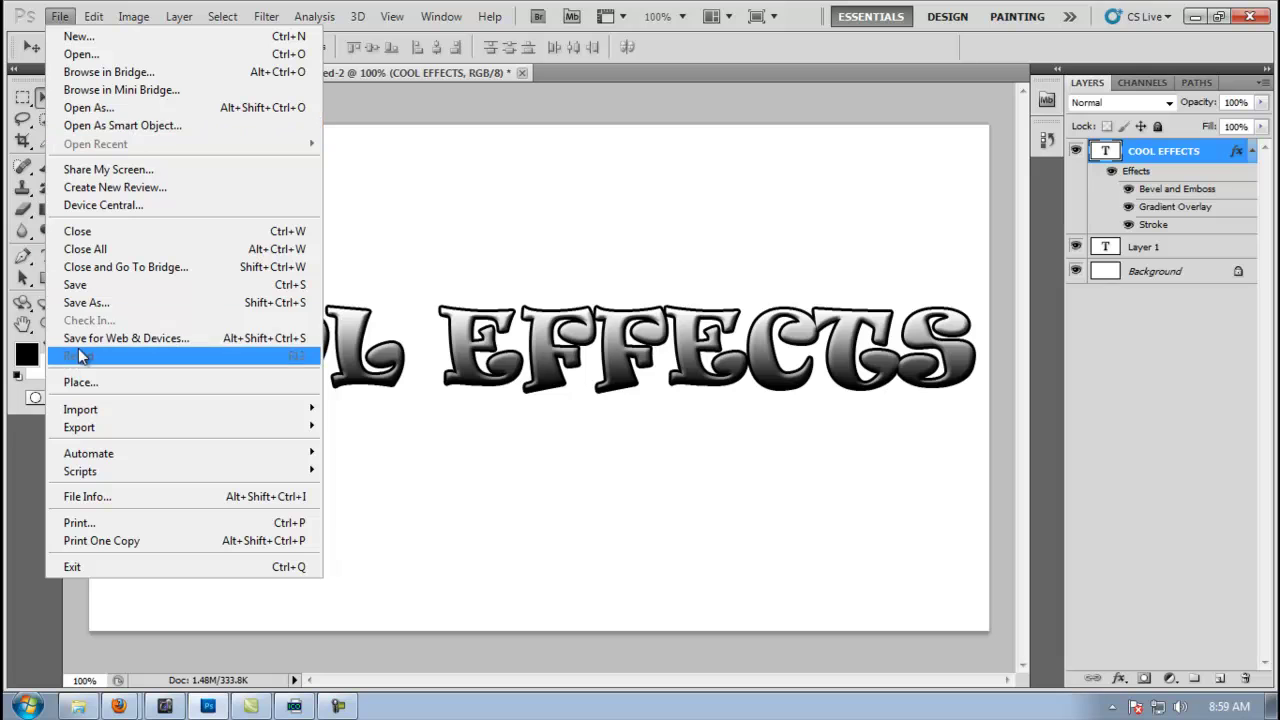
# - Hide the white Background layer so the text sits on transparency
pyautogui.click(85, 338)
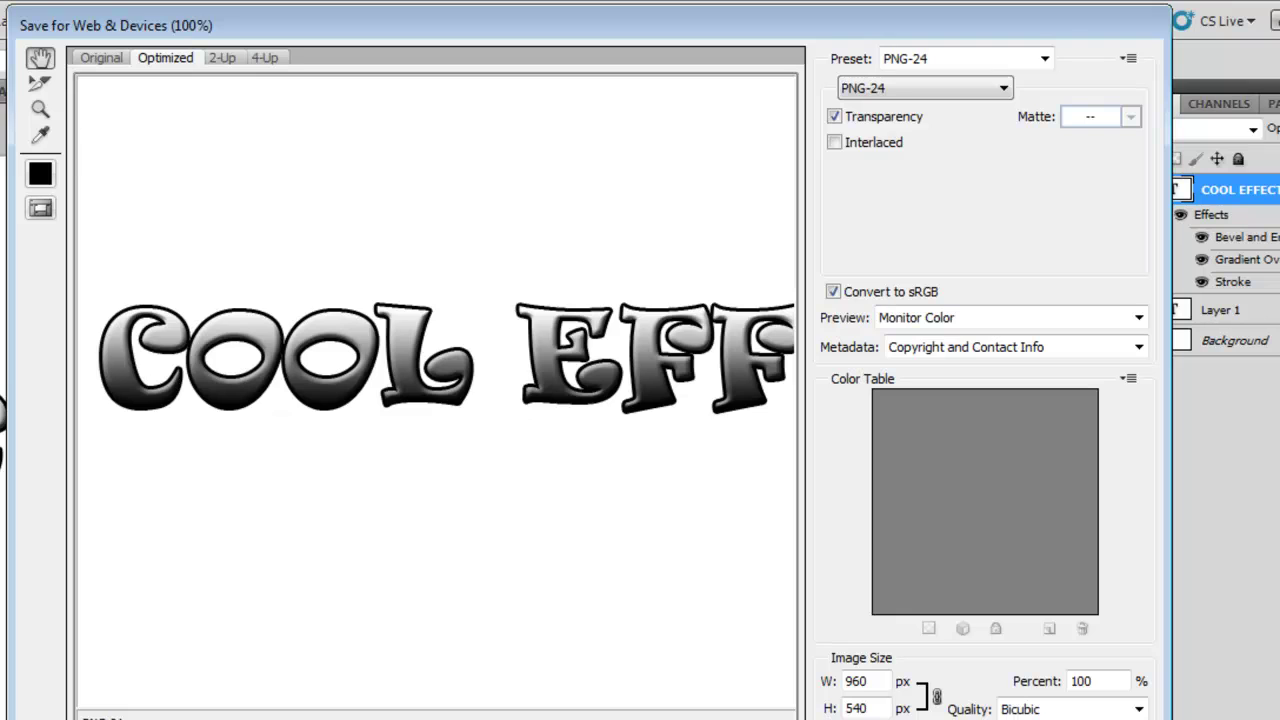
pyautogui.click(1114, 700)
pyautogui.click(1135, 342)
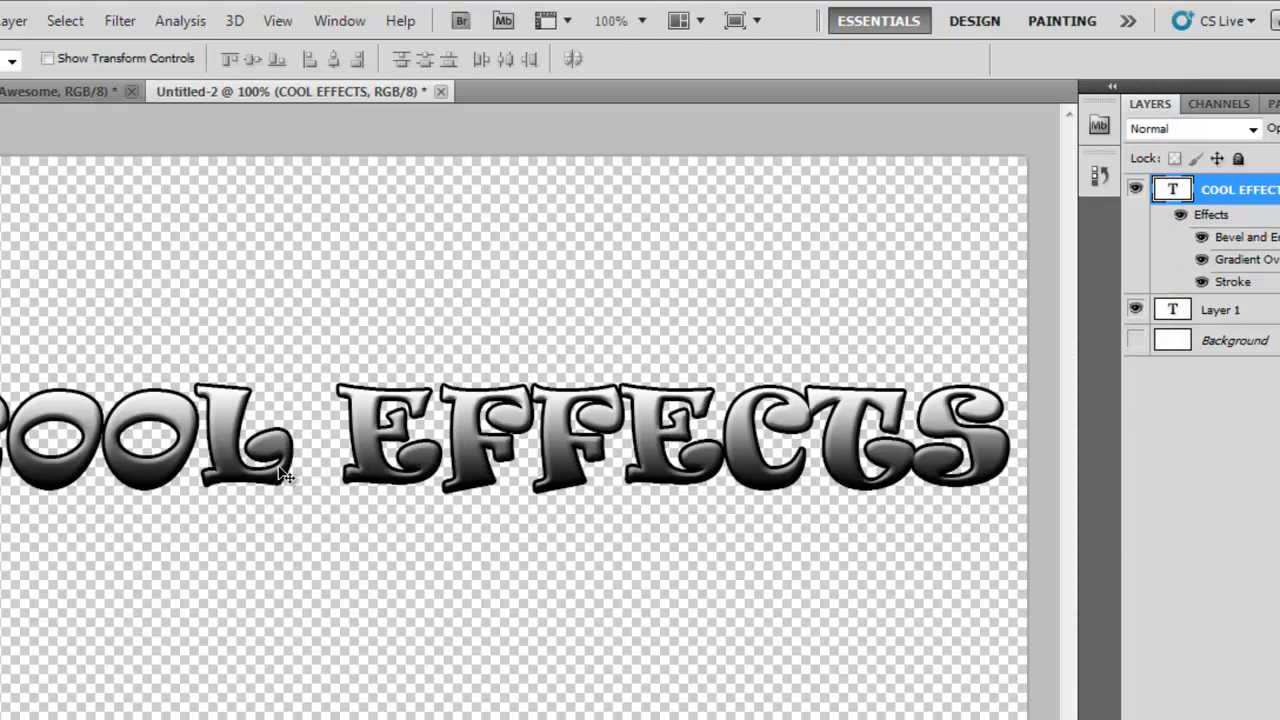
# - Export the text for the web as a transparent PNG-24 named cooltext in the Tuts folder
pyautogui.click(2, 20)
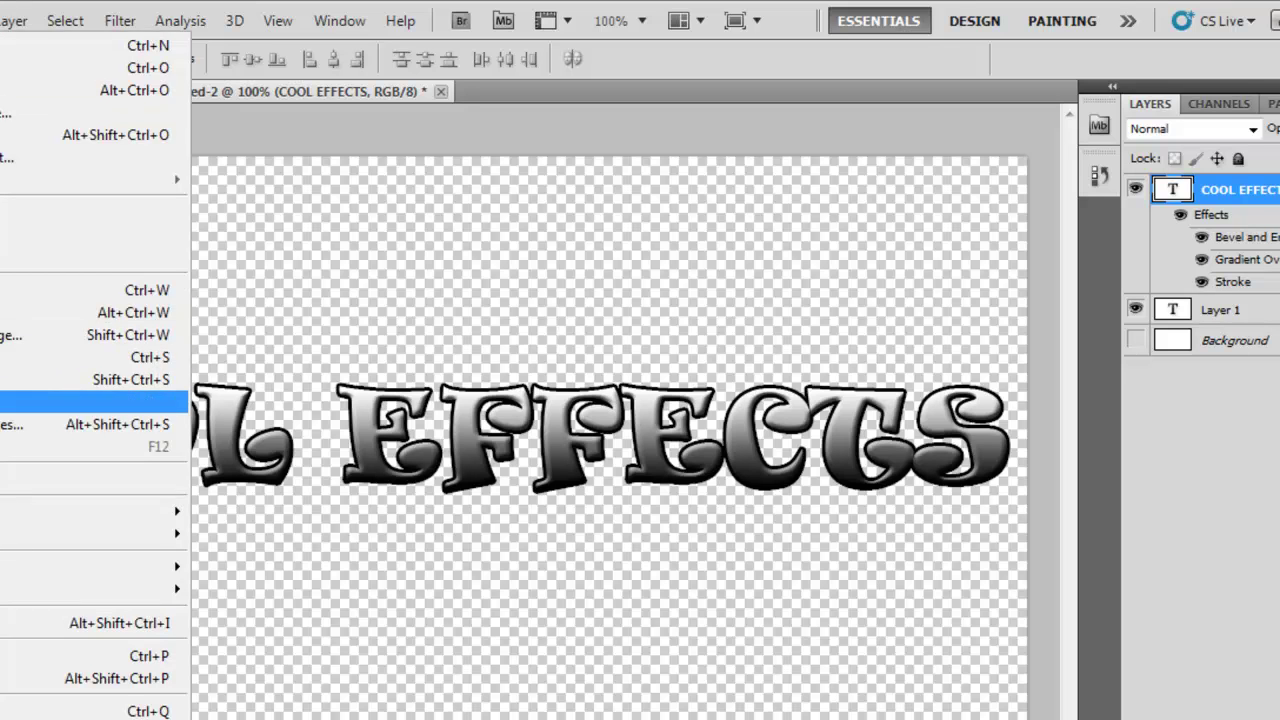
pyautogui.hotkey('ctrl', 'alt', 'shift', 's')
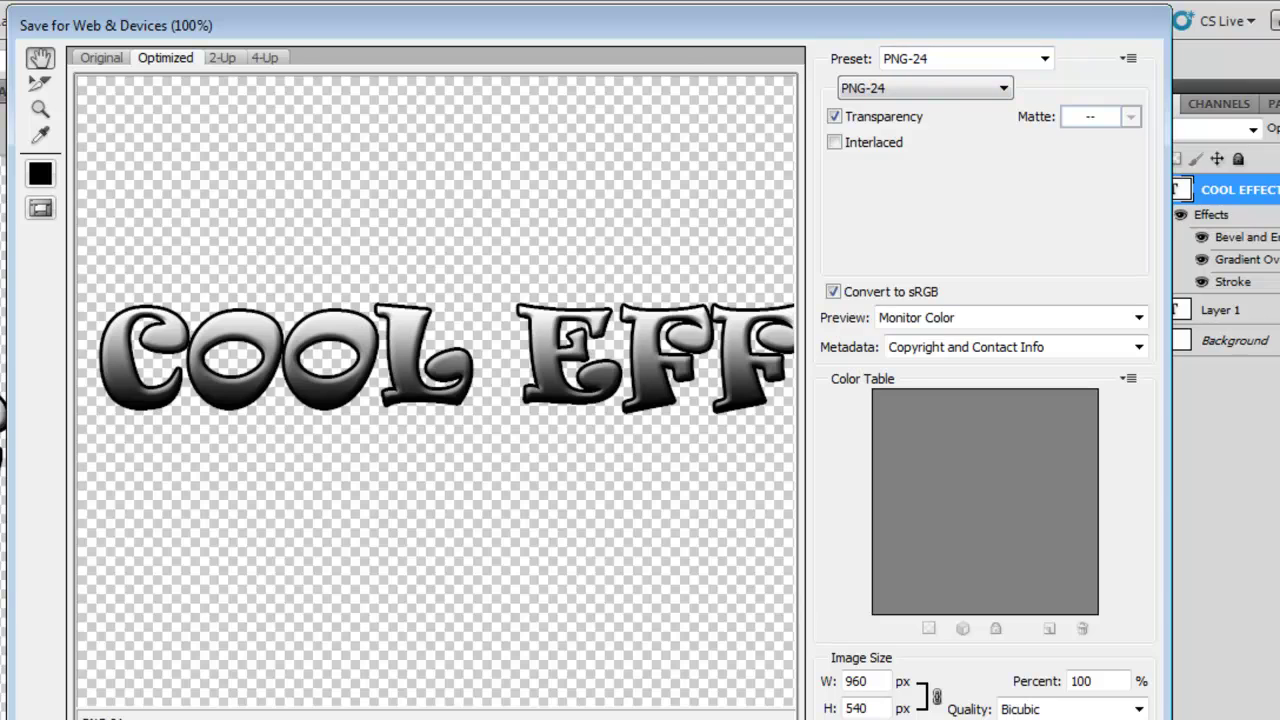
pyautogui.press('Return')
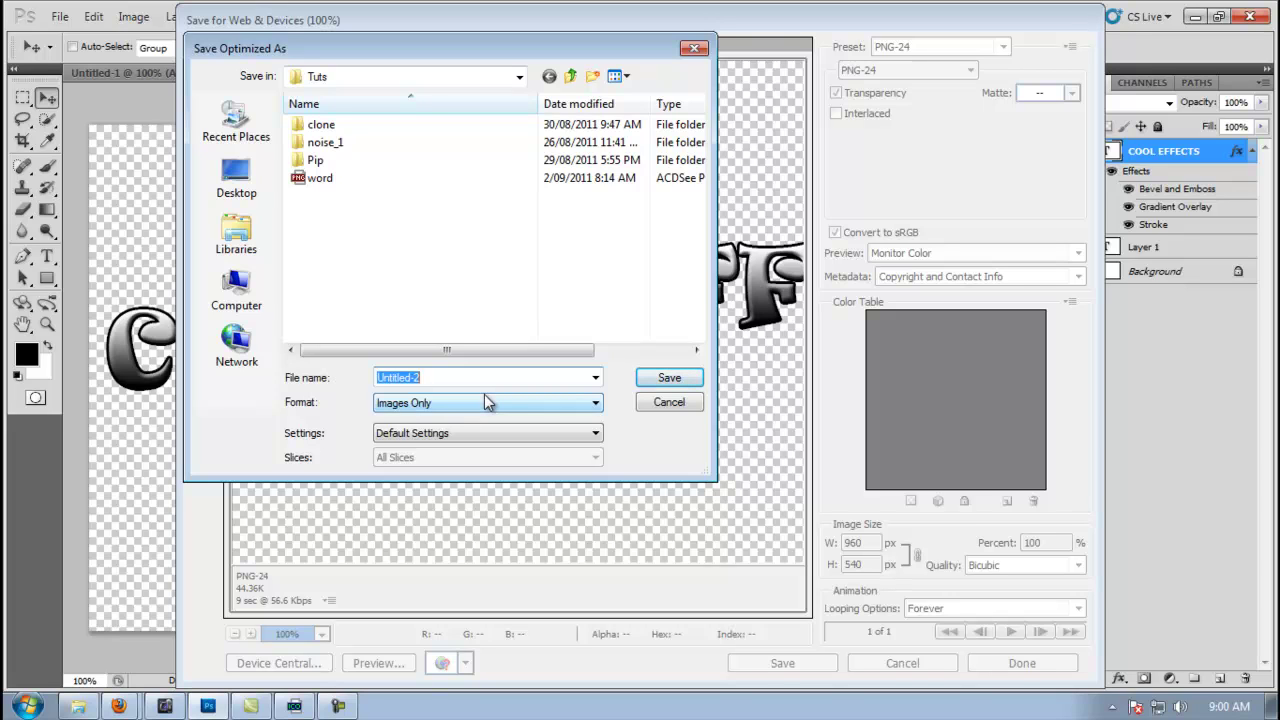
pyautogui.write('cool')
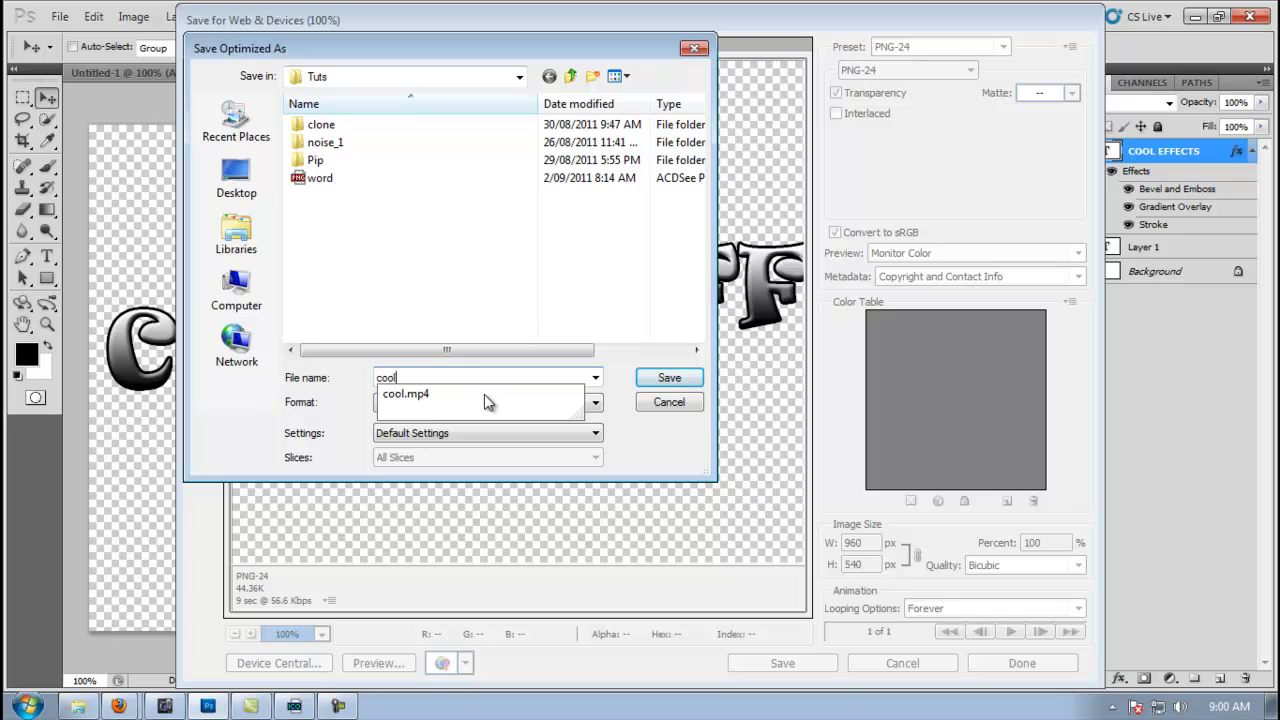
pyautogui.write('text')
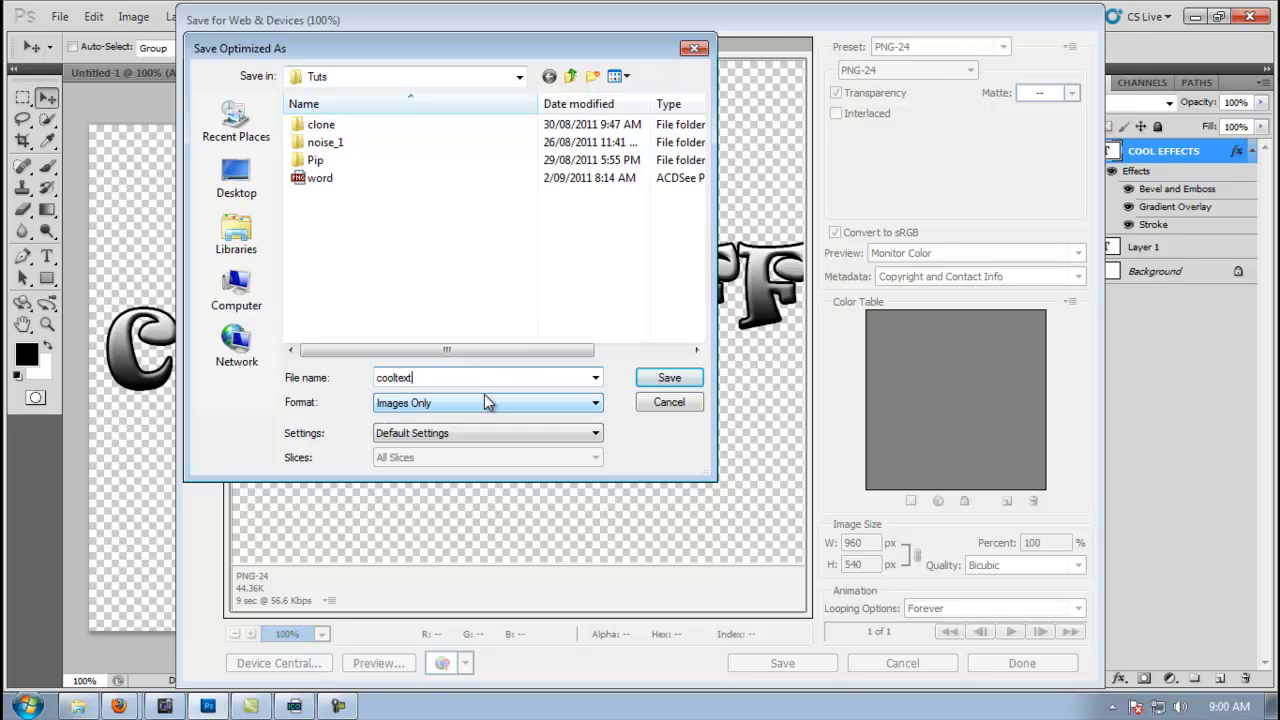
pyautogui.click(640, 376)
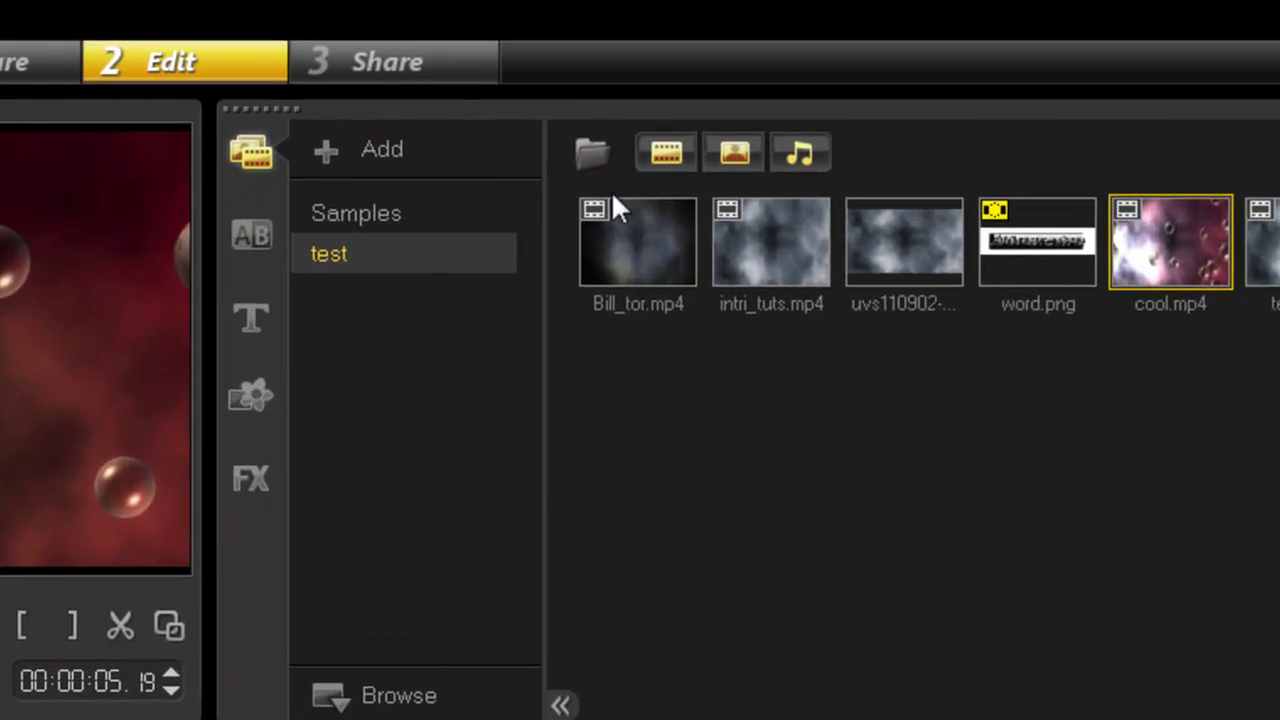
# - Import the cooltext PNG from the Tuts folder into the test library in Corel VideoStudio Pro
pyautogui.click(593, 158)
pyautogui.click(370, 546)
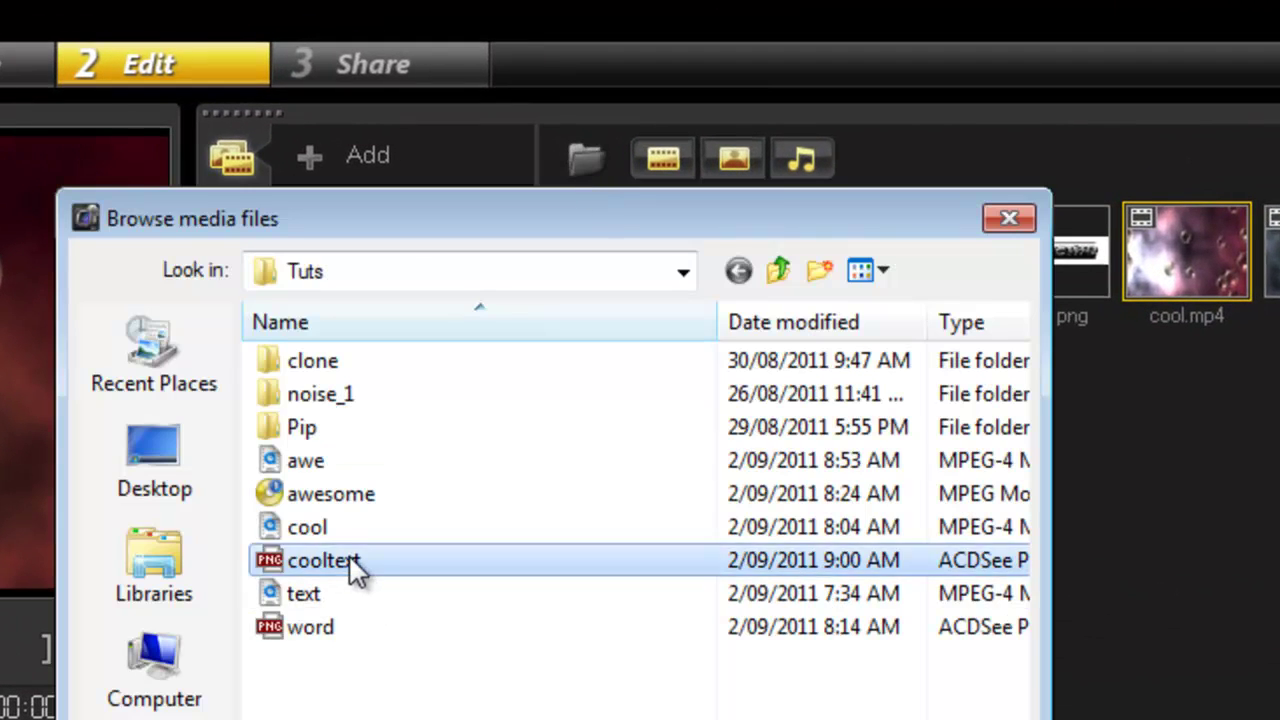
pyautogui.doubleClick(356, 563)
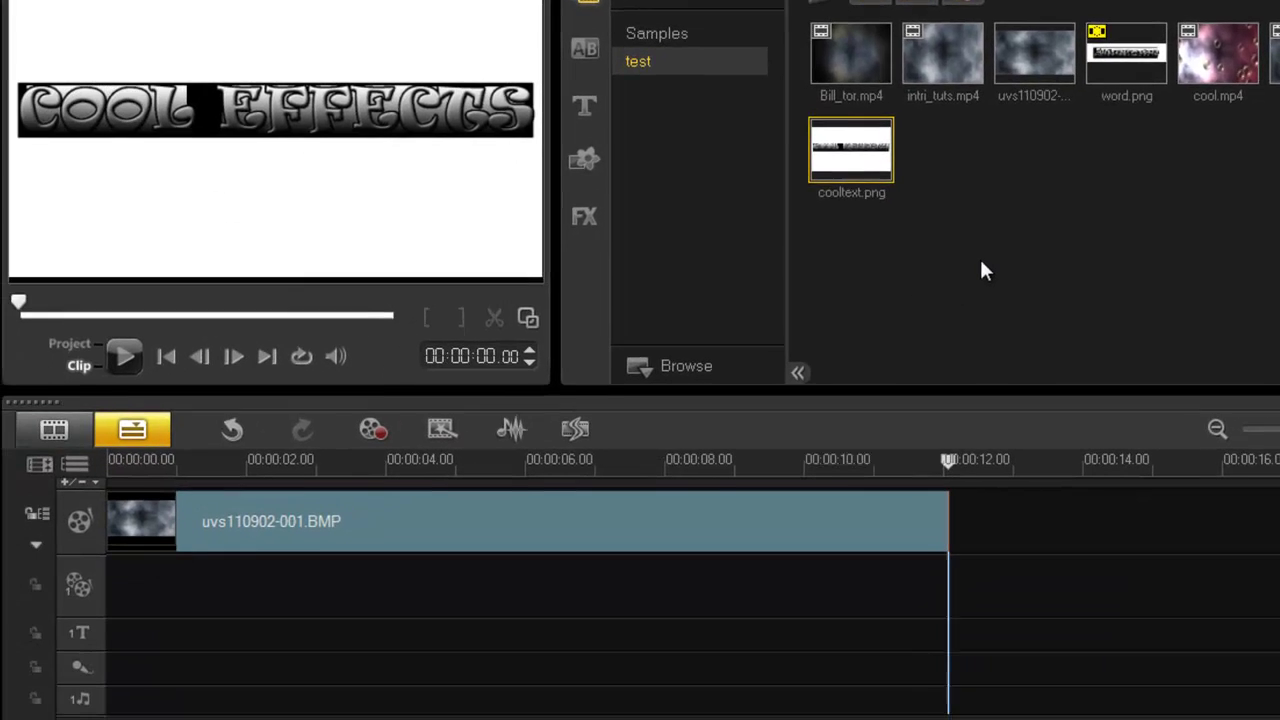
pyautogui.click(1149, 281)
# - Place cooltext.png on the overlay track for the full length of the background clip and fit it to the screen
pyautogui.moveTo(866, 172); pyautogui.dragTo(215, 590)
pyautogui.moveTo(314, 586); pyautogui.dragTo(948, 585)
pyautogui.rightClick(285, 148)
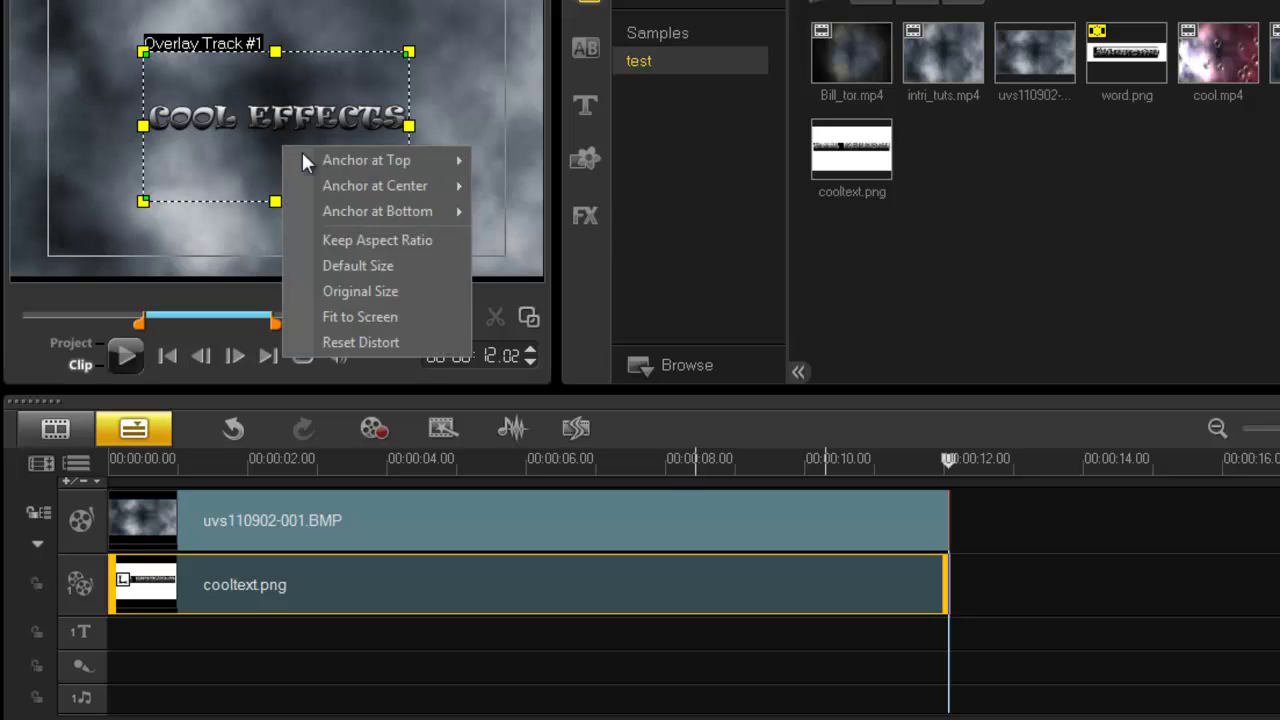
pyautogui.click(361, 316)
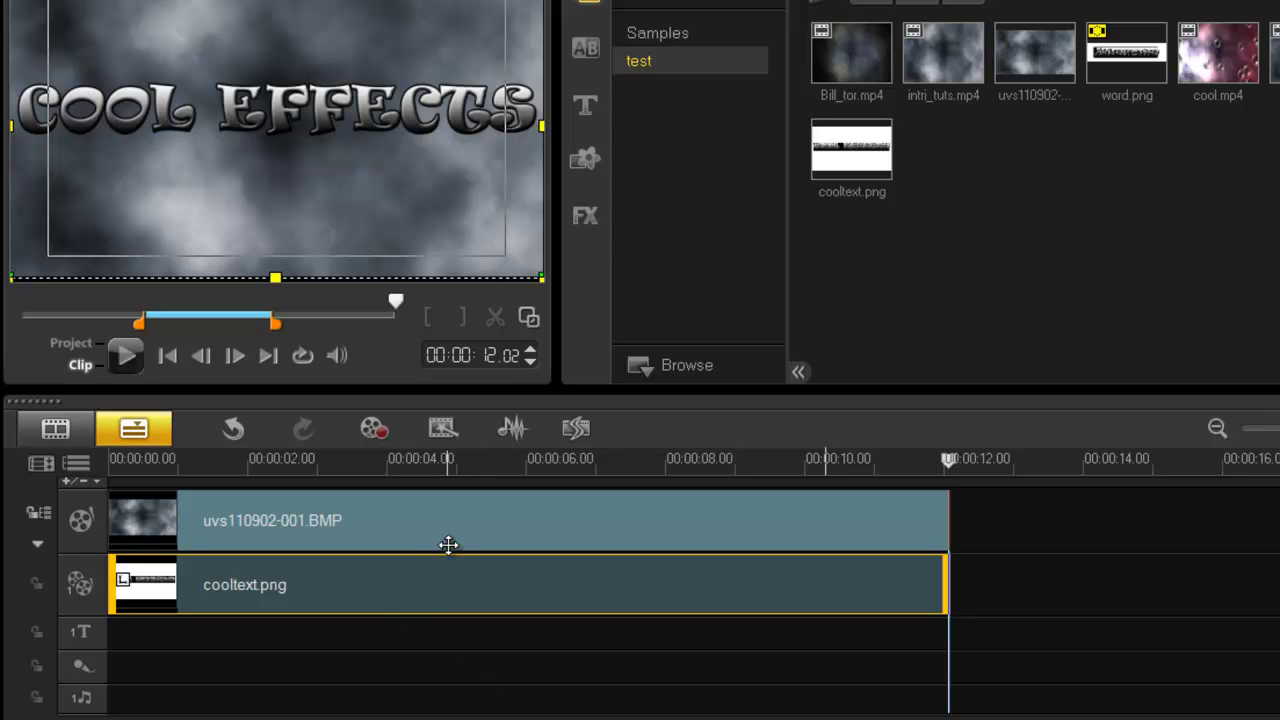
# - Apply the Picture-In-Picture filter to the cooltext.png clip on the overlay track
pyautogui.click(576, 226)
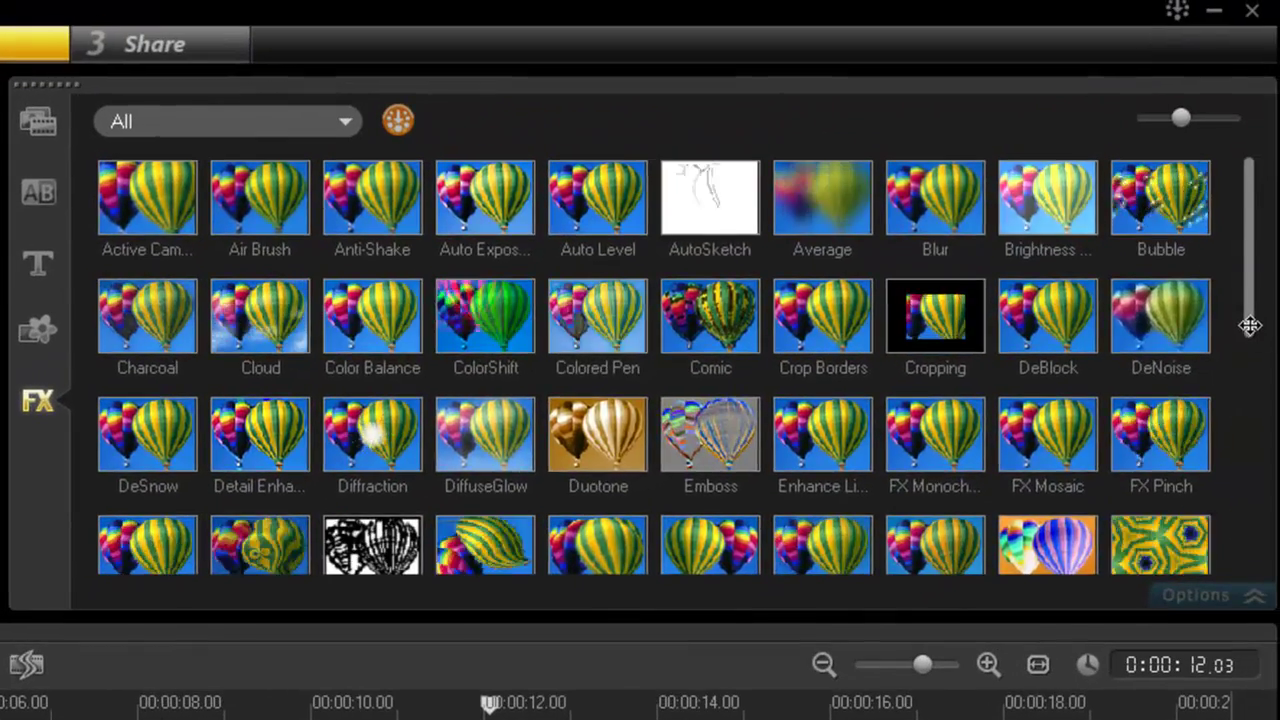
pyautogui.scroll(-2, 1253, 425)
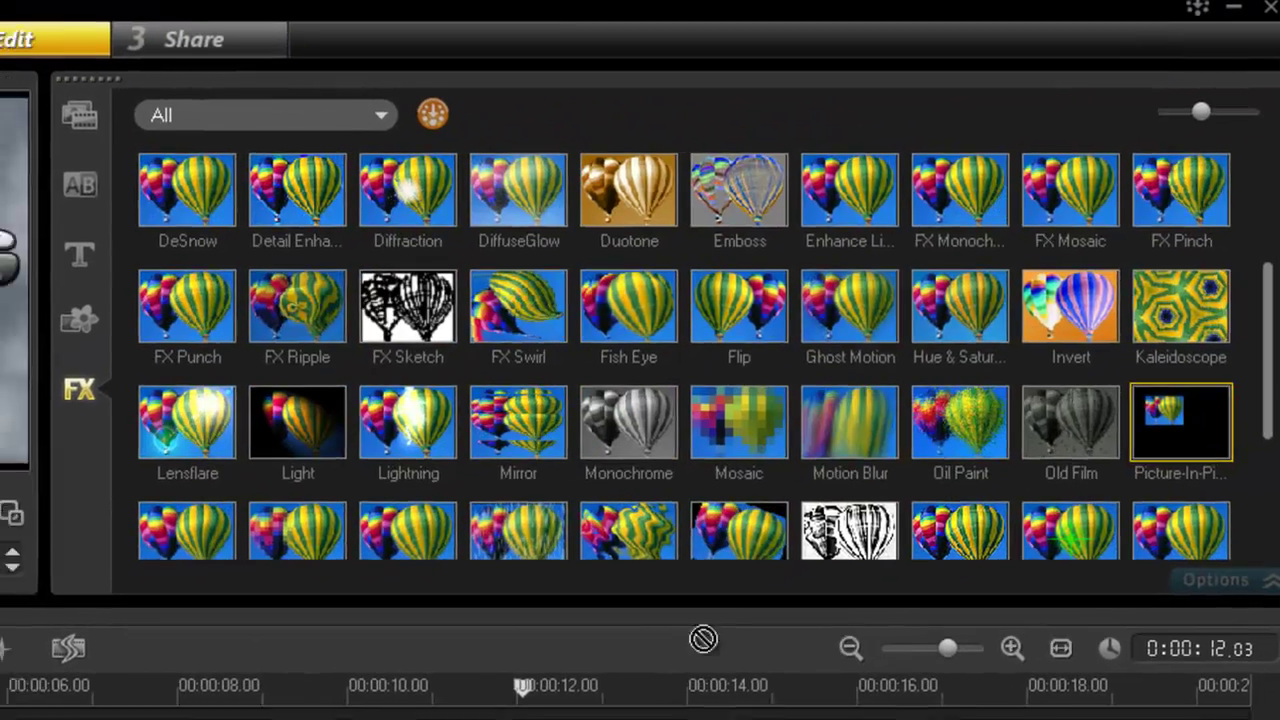
pyautogui.moveTo(147, 433); pyautogui.dragTo(83, 719)
pyautogui.moveTo(500, 686); pyautogui.dragTo(498, 667)
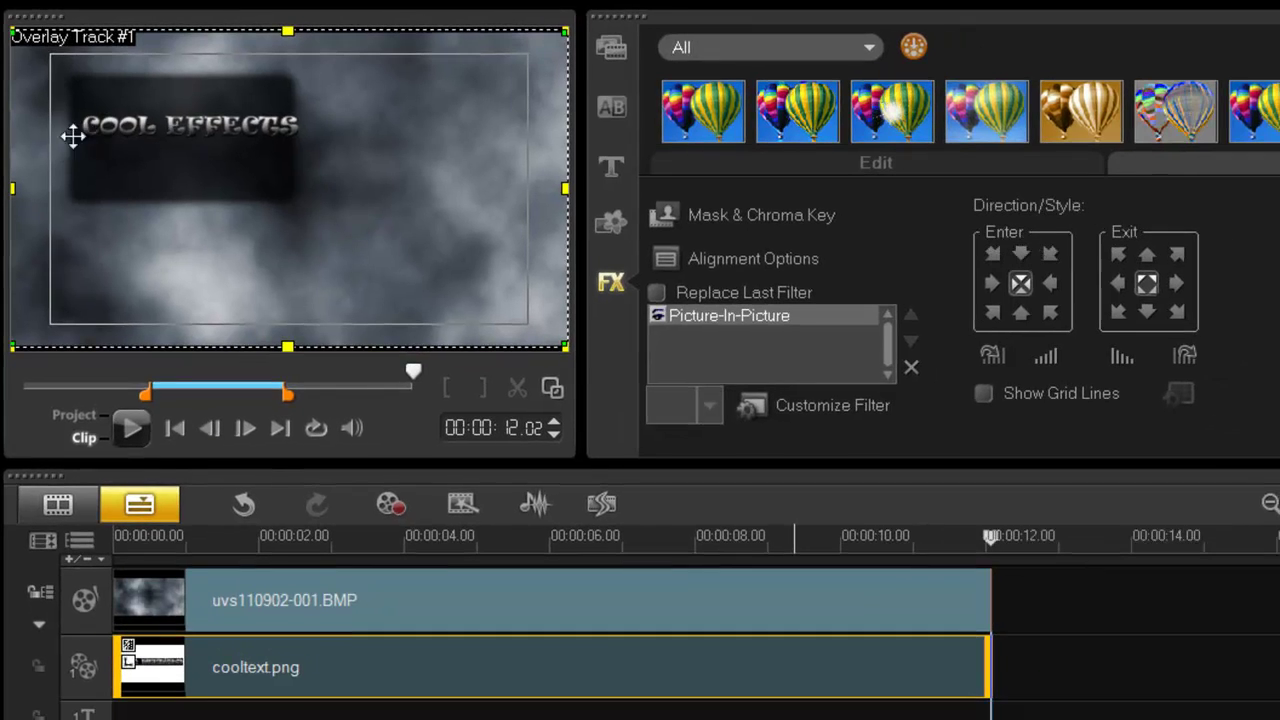
# - Open the customization settings of the Picture-In-Picture filter on cooltext.png
pyautogui.click(824, 415)
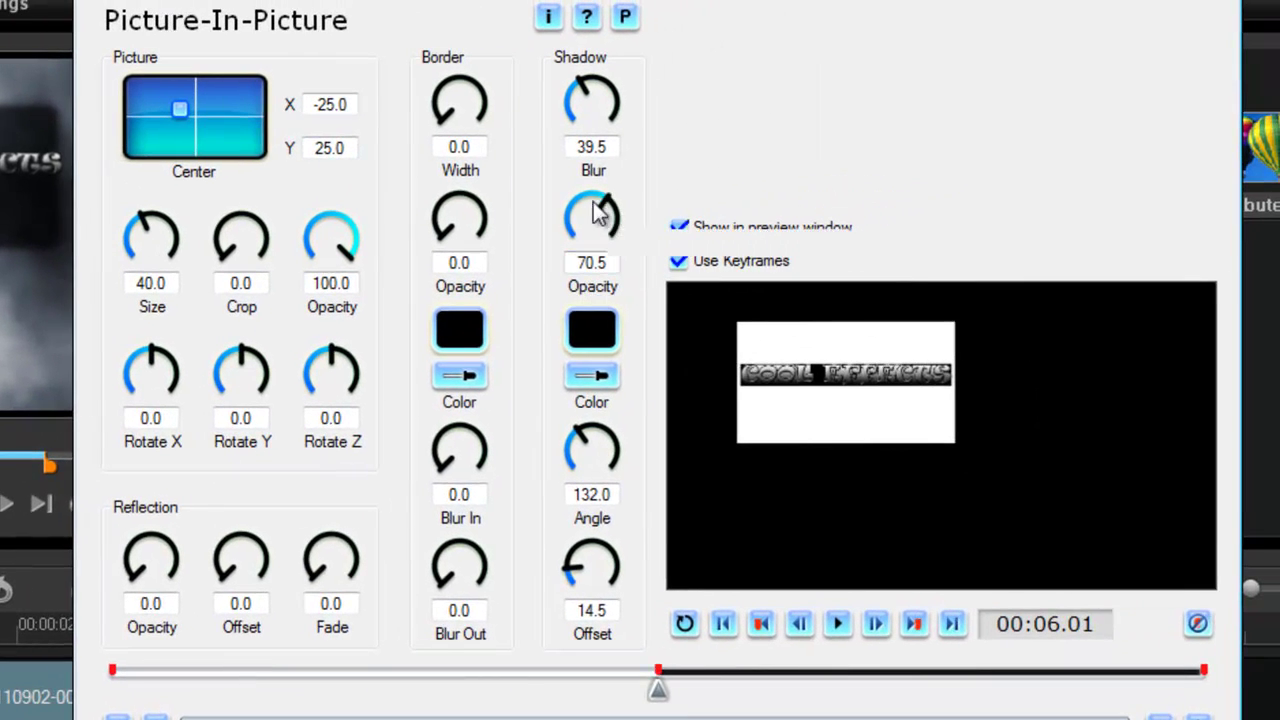
pyautogui.moveTo(593, 201); pyautogui.dragTo(568, 247)
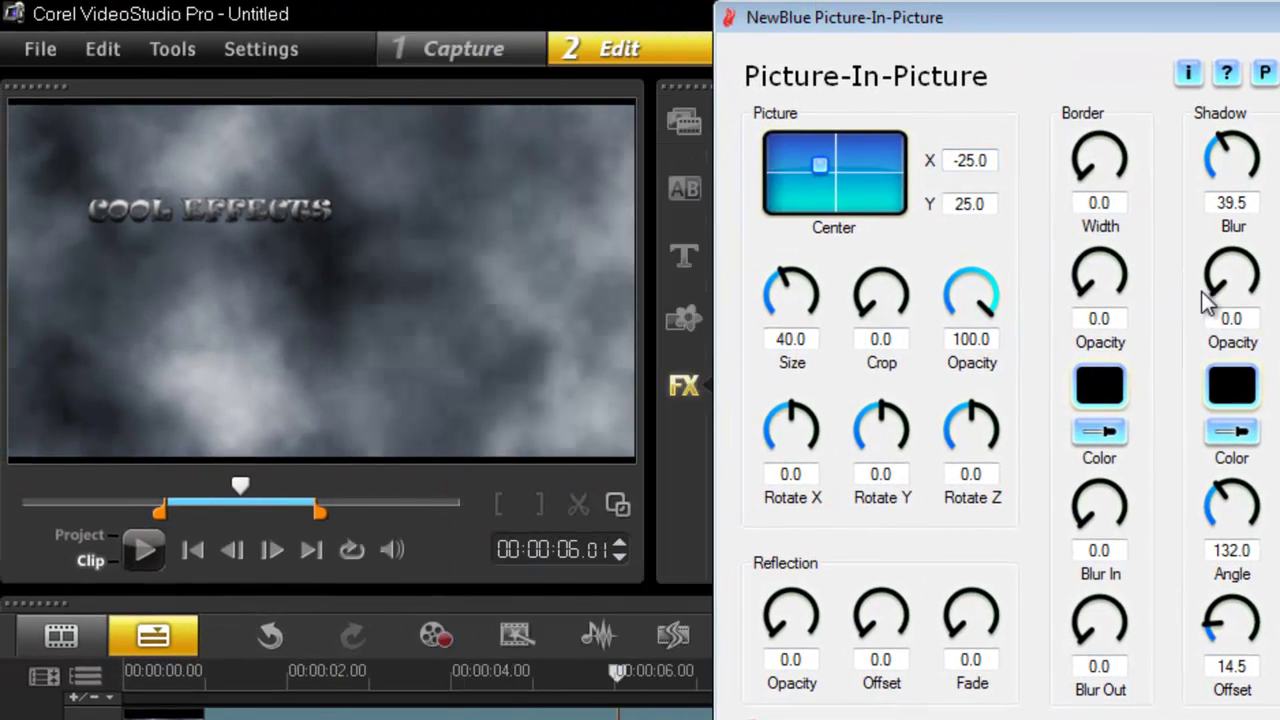
pyautogui.moveTo(1205, 295); pyautogui.dragTo(1220, 318)
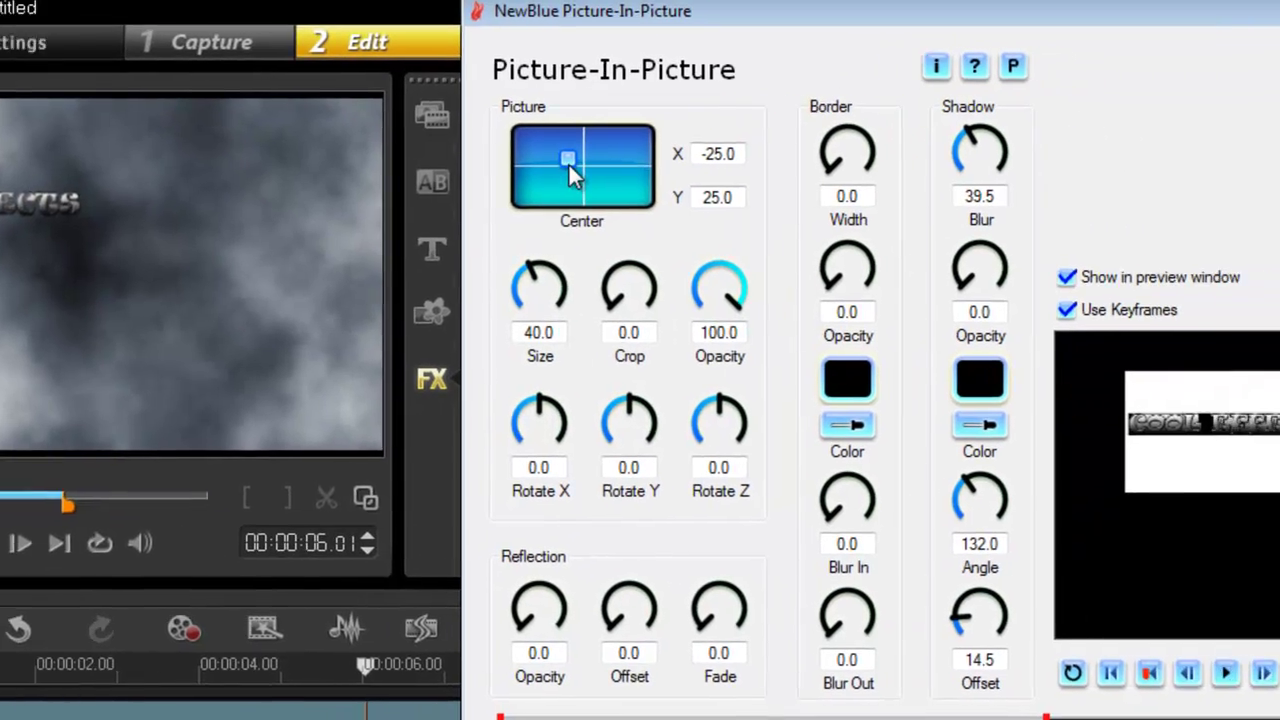
pyautogui.moveTo(819, 164); pyautogui.dragTo(832, 172)
pyautogui.moveTo(254, 158); pyautogui.dragTo(256, 158)
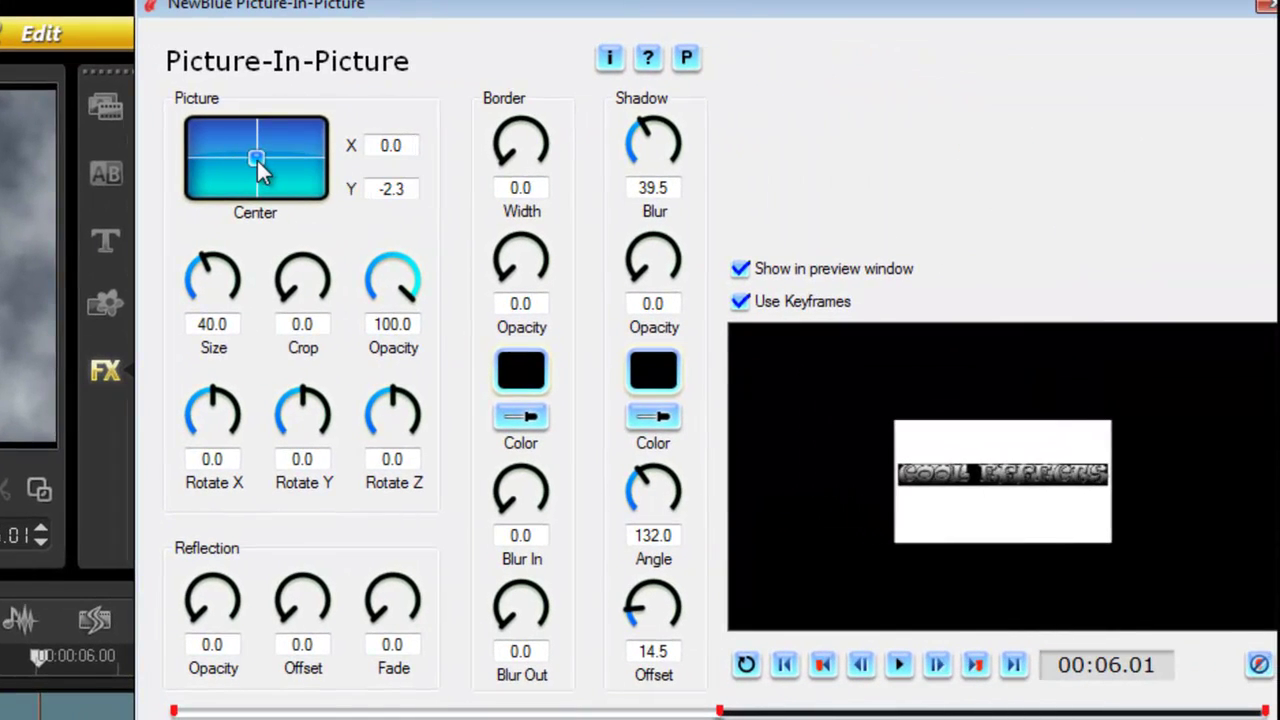
pyautogui.click(1259, 664)
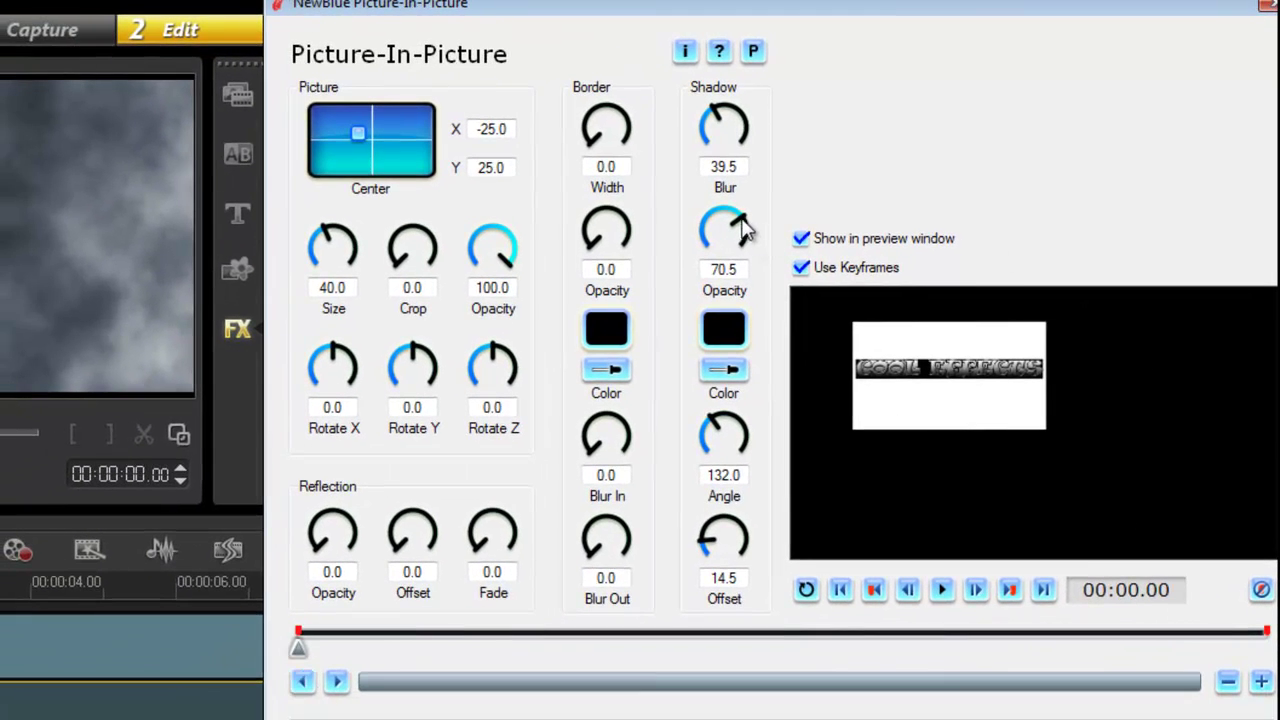
# - At the 00:00.00 keyframe, set shadow opacity to 0, picture center to X -2.3, Y 2.3, and size to 0
pyautogui.moveTo(715, 224); pyautogui.dragTo(708, 262)
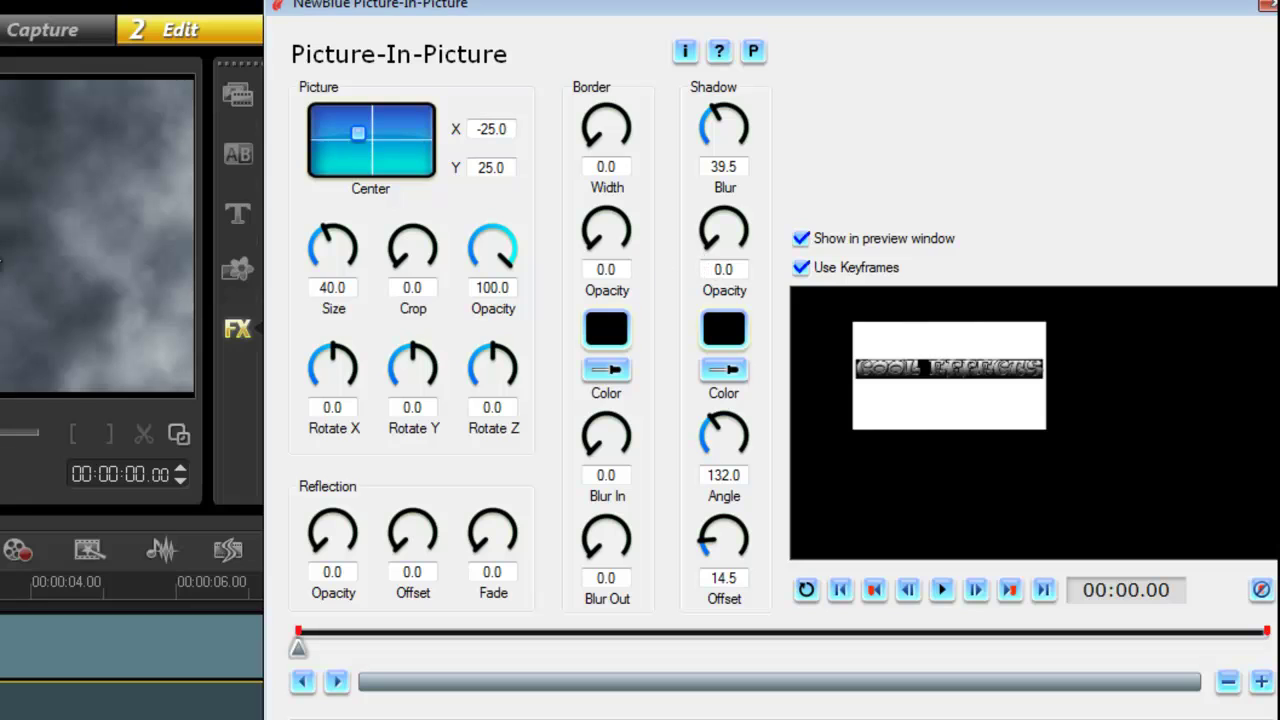
pyautogui.moveTo(357, 137); pyautogui.dragTo(368, 140)
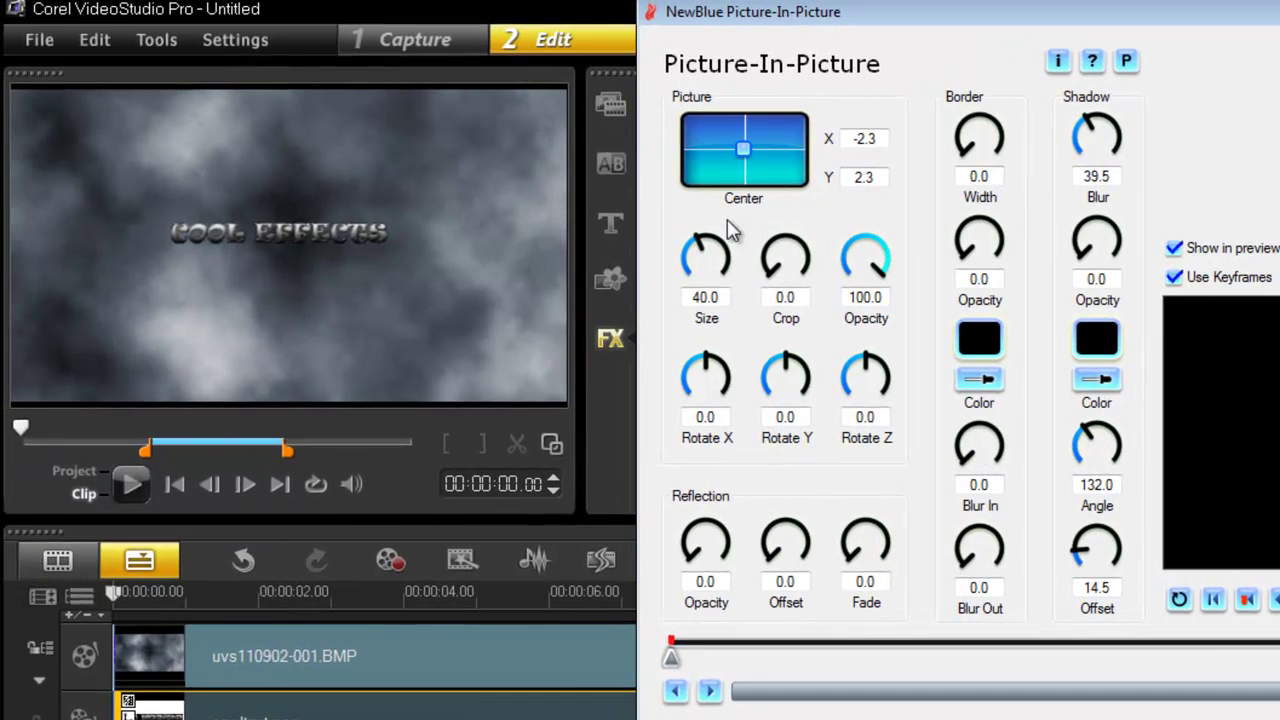
pyautogui.moveTo(705, 252); pyautogui.dragTo(700, 292)
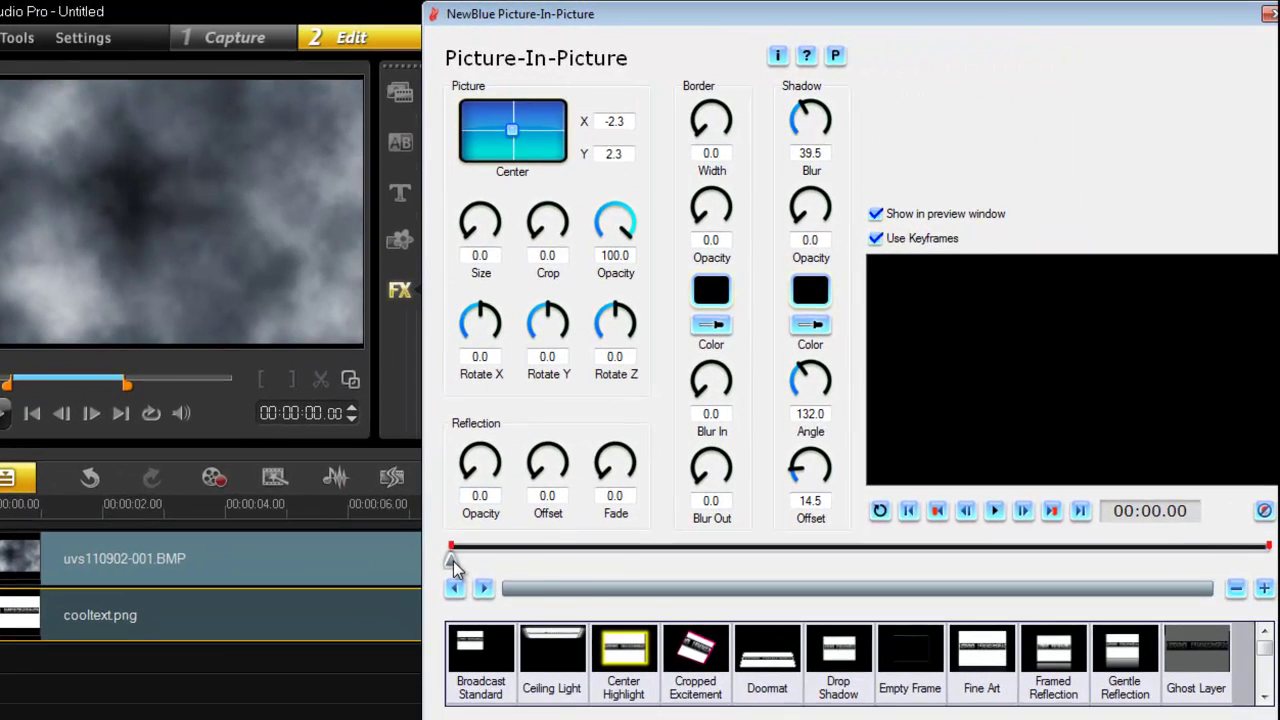
# - Add a keyframe at 00:06.28 with the picture center at X 0.0, Y 2.3, shadow opacity 0 and size 100
pyautogui.moveTo(671, 657); pyautogui.dragTo(884, 660)
pyautogui.moveTo(650, 571); pyautogui.dragTo(924, 569)
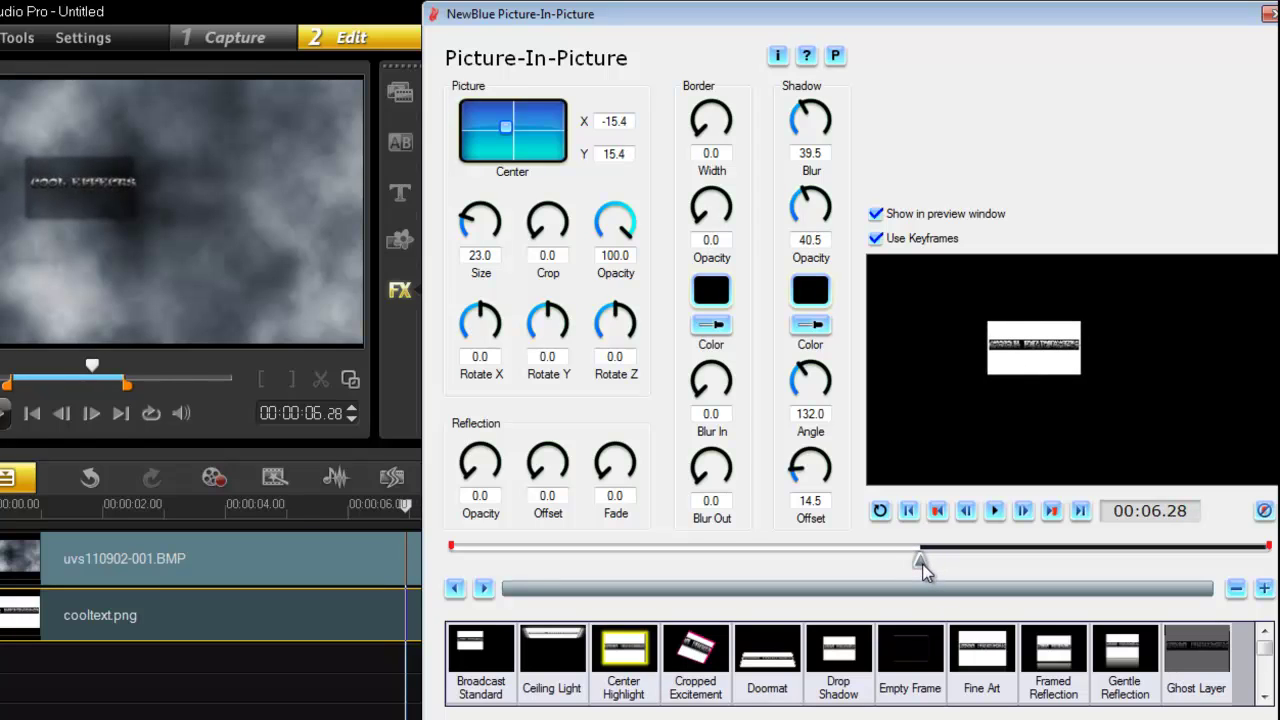
pyautogui.moveTo(508, 126); pyautogui.dragTo(516, 137)
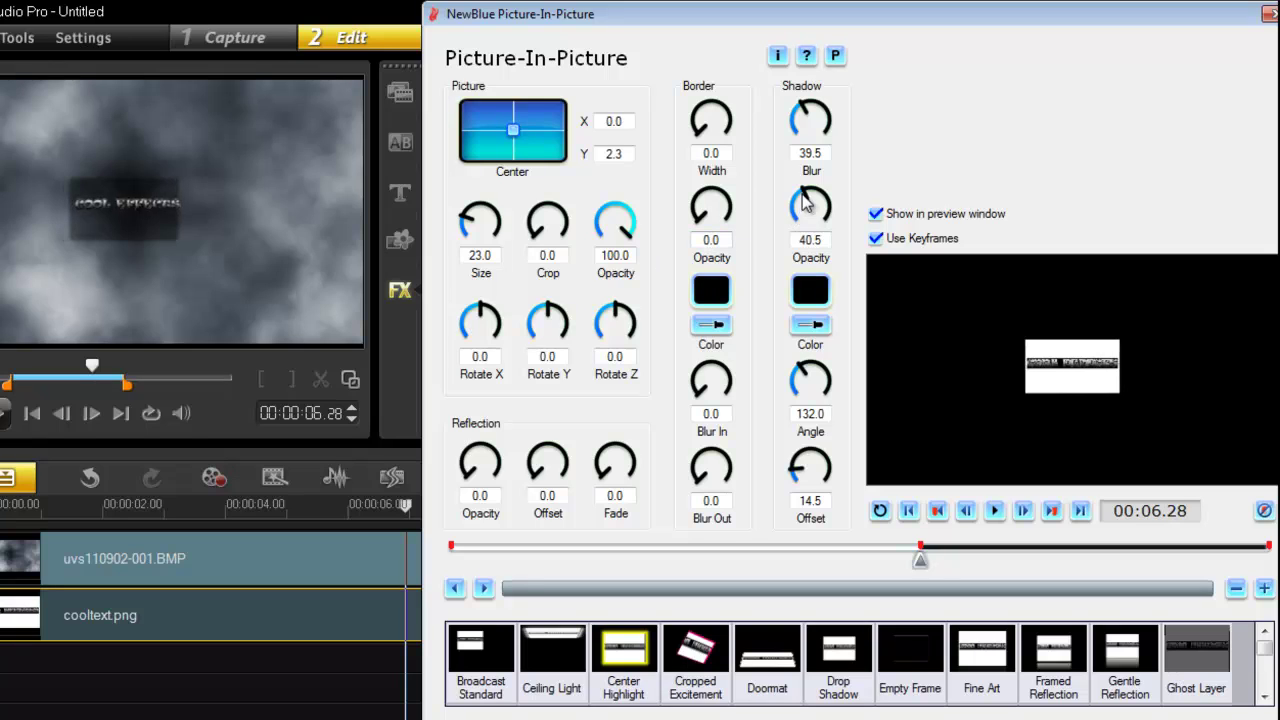
pyautogui.moveTo(806, 205); pyautogui.dragTo(800, 230)
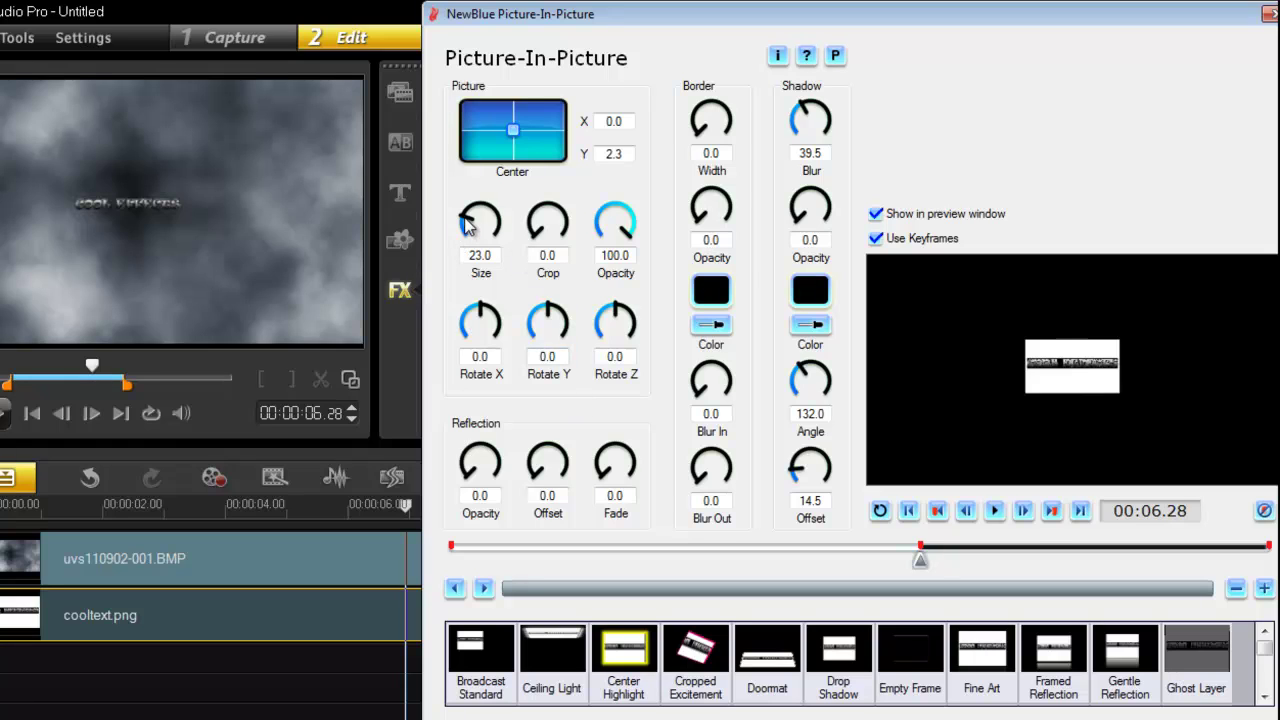
pyautogui.moveTo(463, 226); pyautogui.dragTo(492, 250)
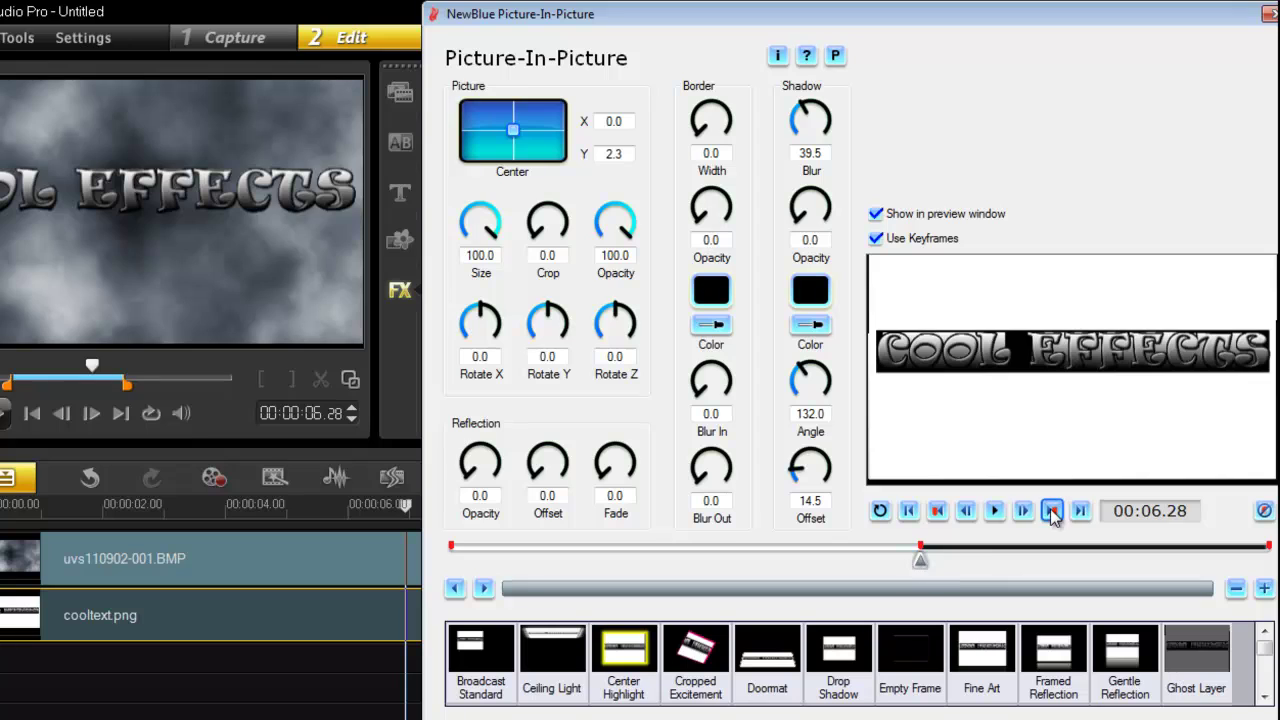
# - At the 00:12.02 end keyframe, set picture center to X -2.3, Y 2.3, shadow opacity to 0 and size to 0
pyautogui.click(1051, 510)
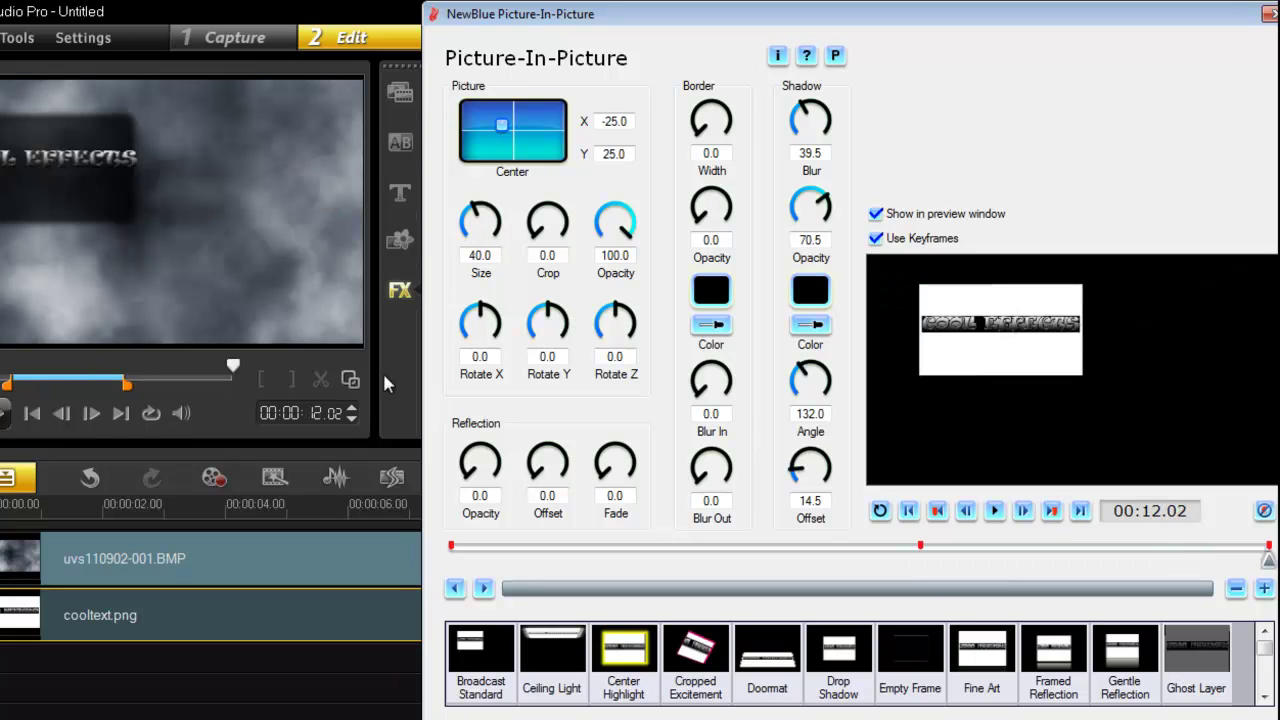
pyautogui.moveTo(503, 124); pyautogui.dragTo(513, 129)
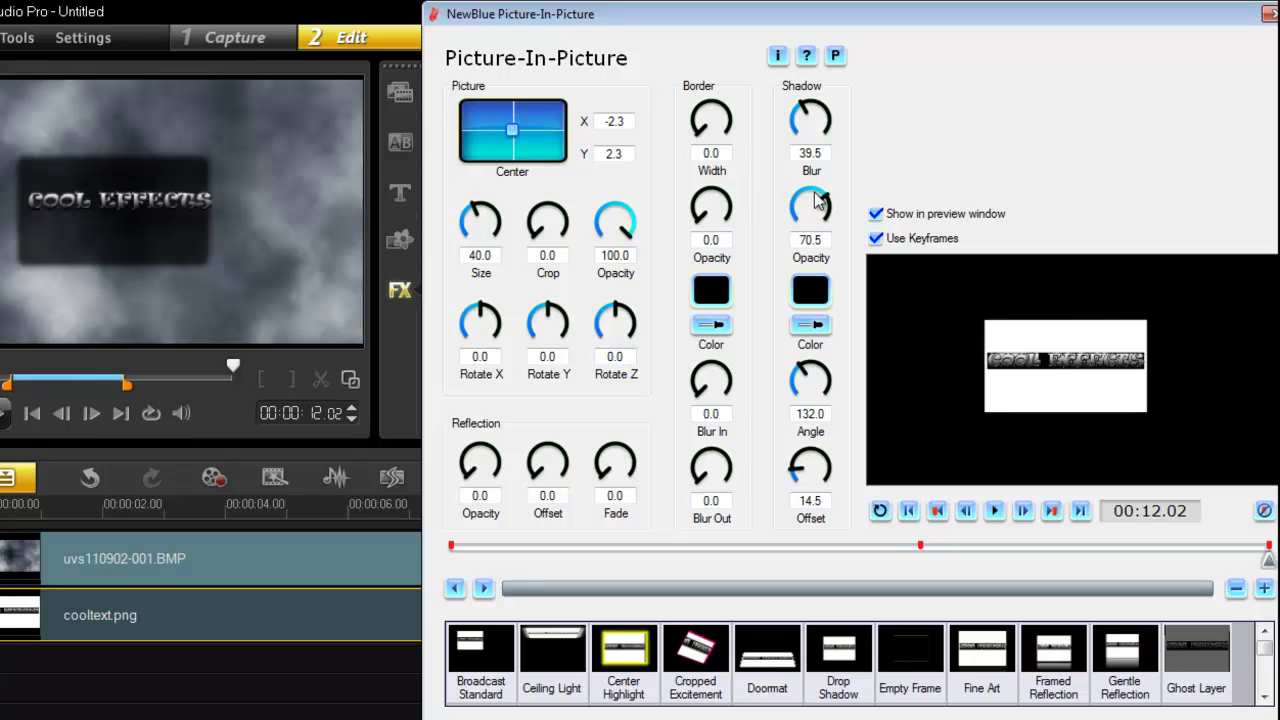
pyautogui.moveTo(825, 203); pyautogui.dragTo(800, 233)
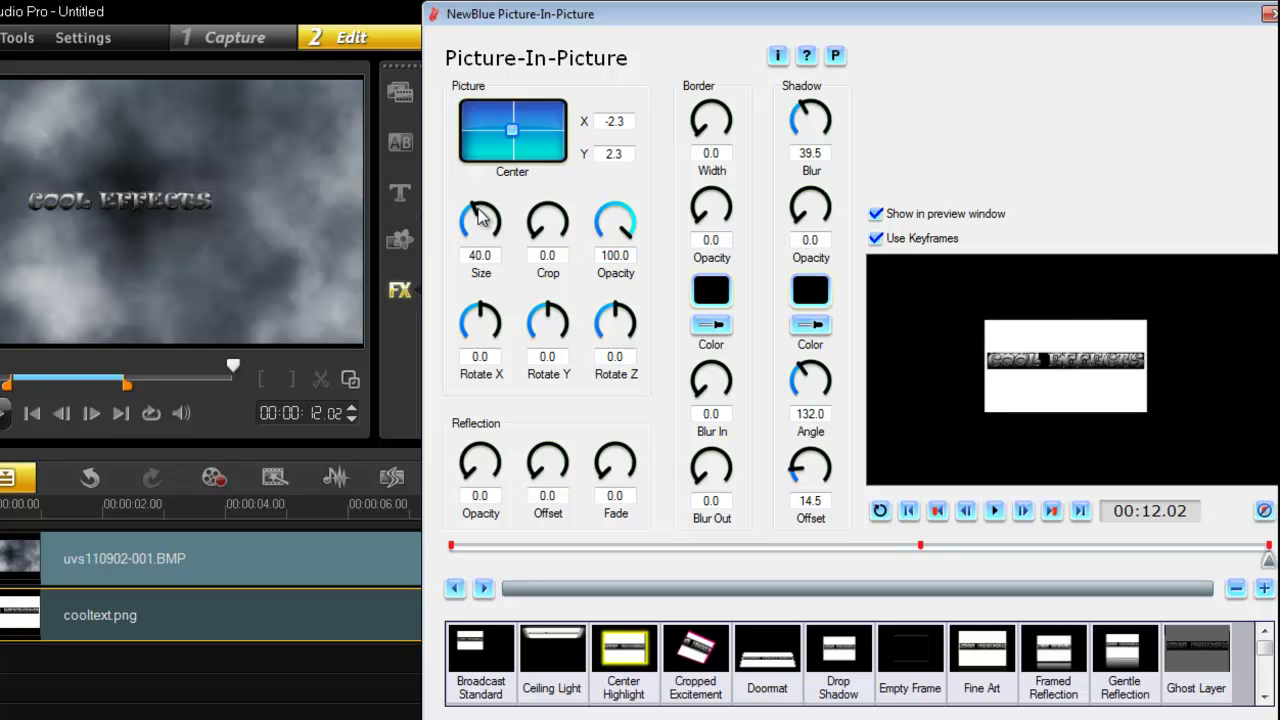
pyautogui.moveTo(478, 215); pyautogui.dragTo(471, 243)
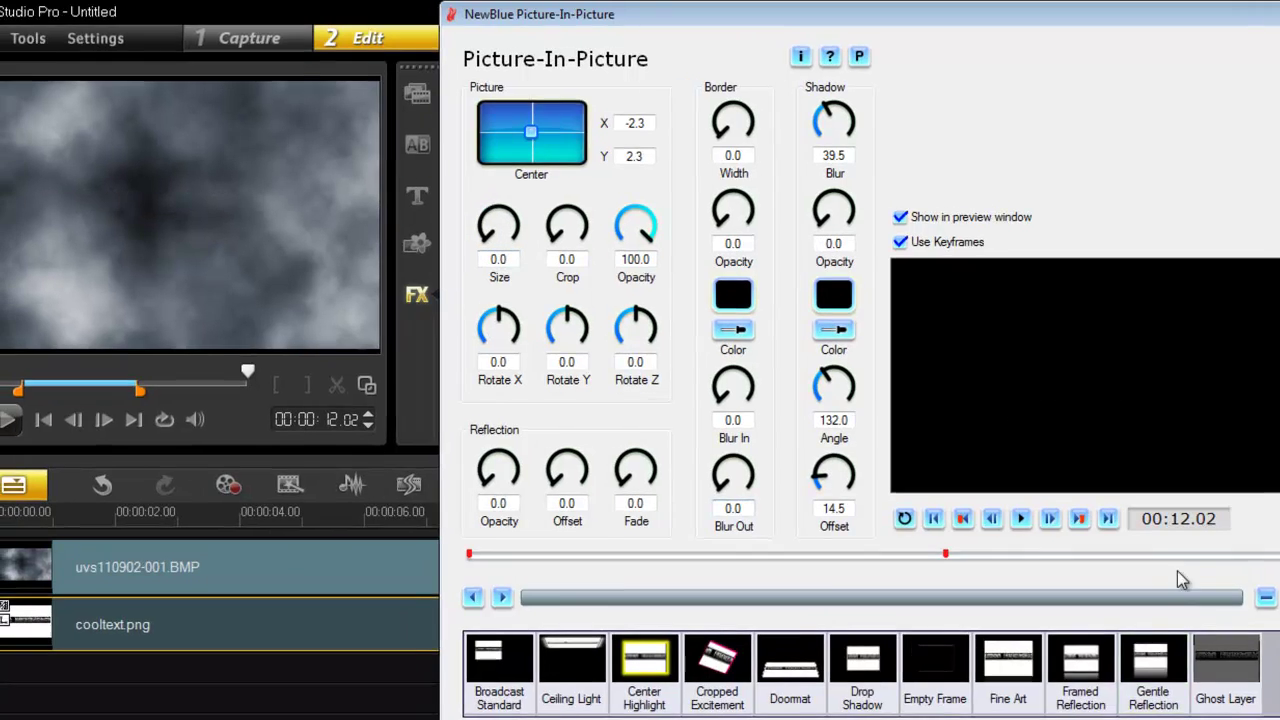
# - Preview the text animation and review the settings at the middle and end keyframes
pyautogui.press('space')
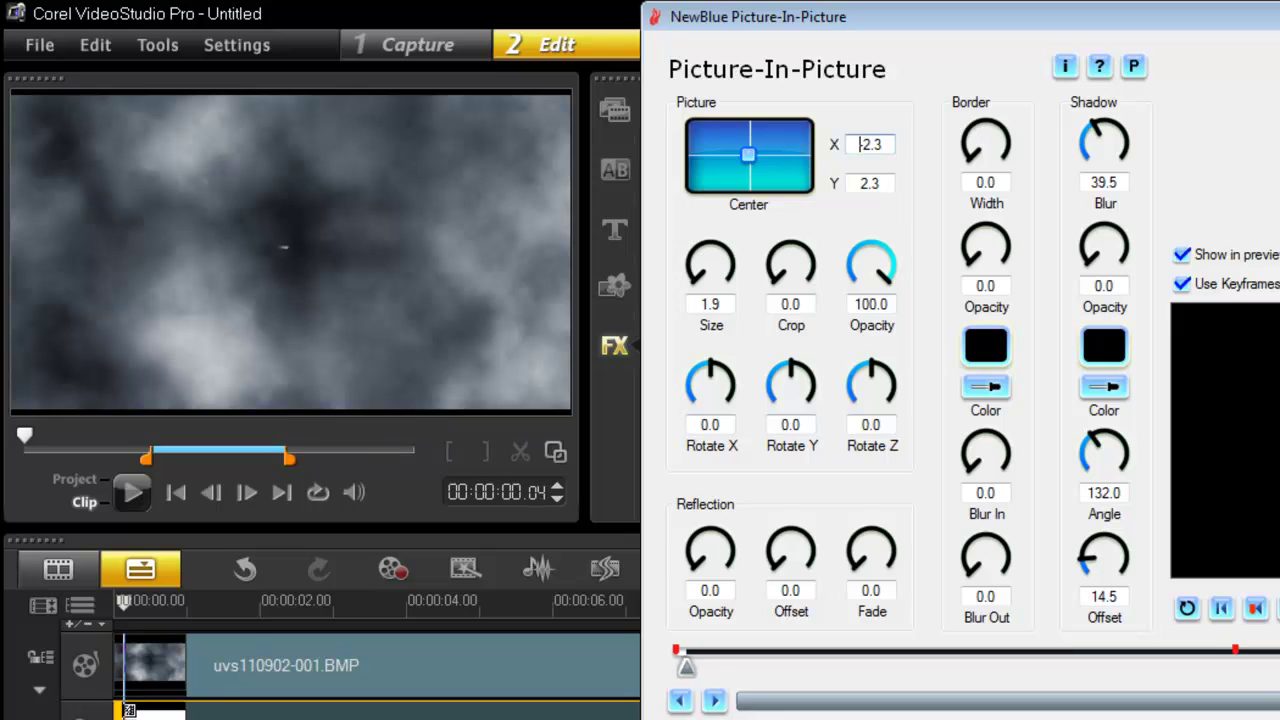
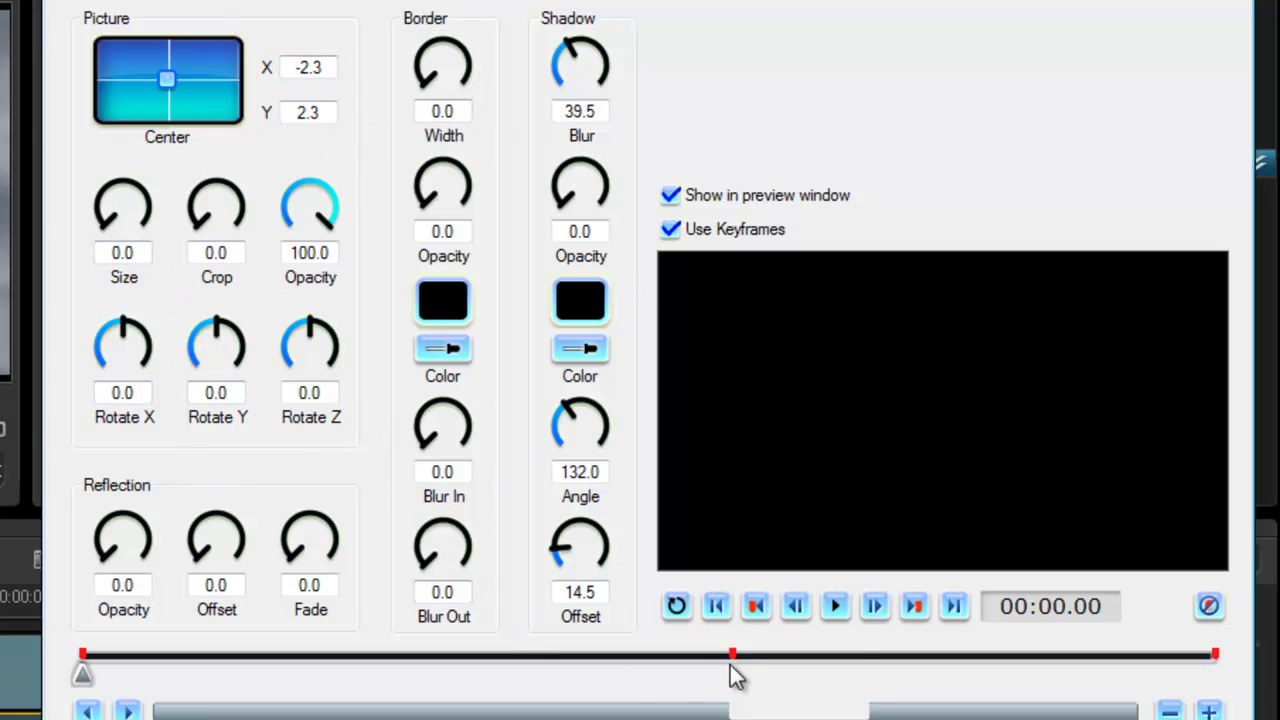
pyautogui.click(914, 605)
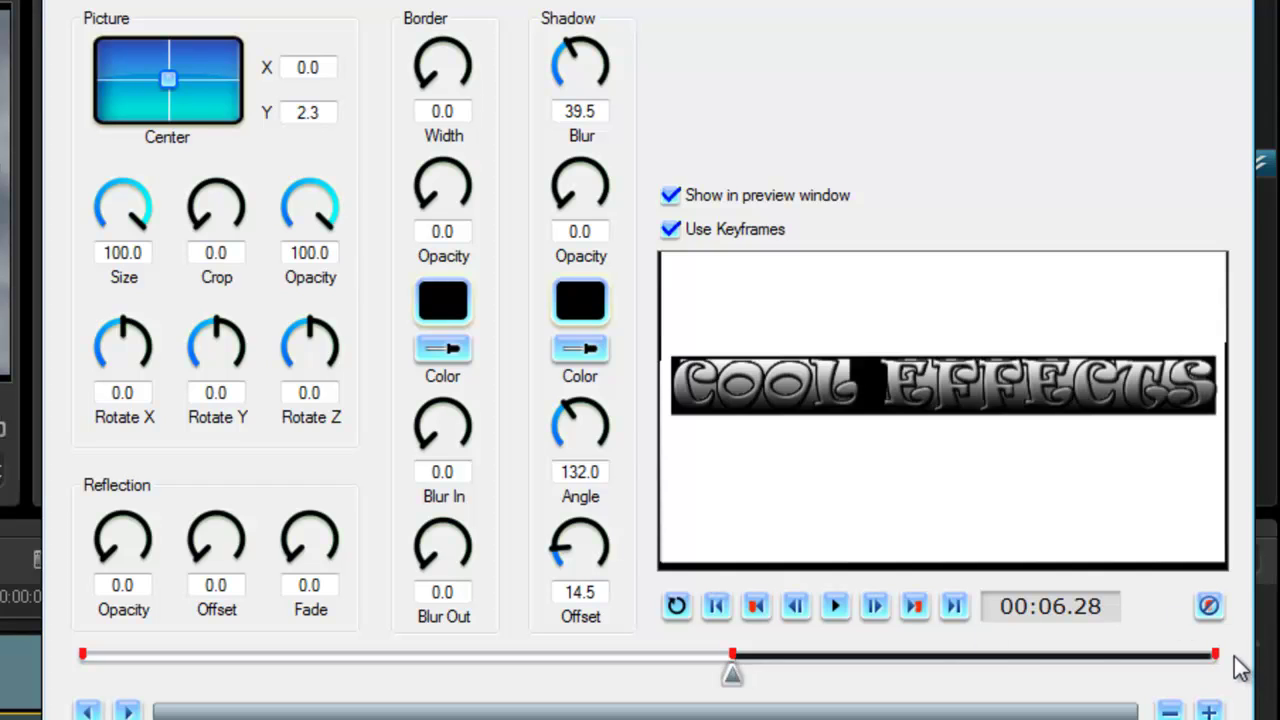
pyautogui.click(914, 603)
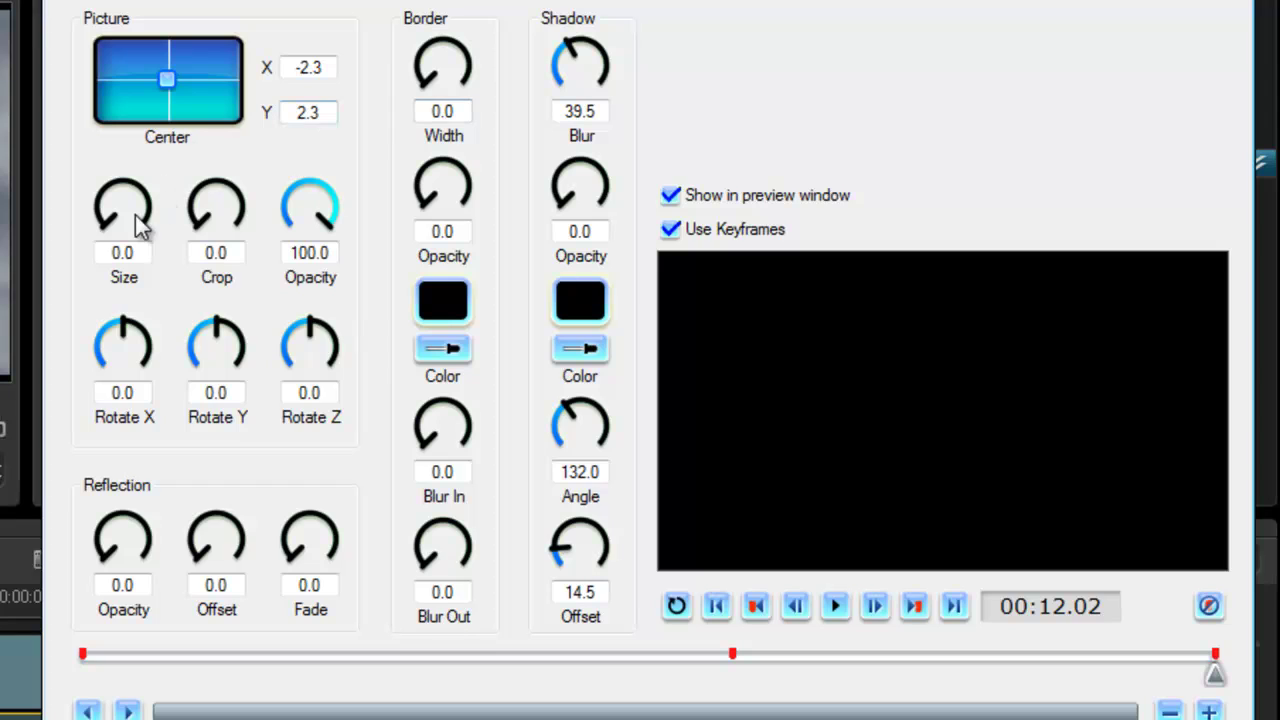
pyautogui.click(120, 253)
# - Try an extra keyframe at 00:03.03 with a picture size of 47.2 and remove it again
pyautogui.moveTo(1215, 680); pyautogui.dragTo(375, 697)
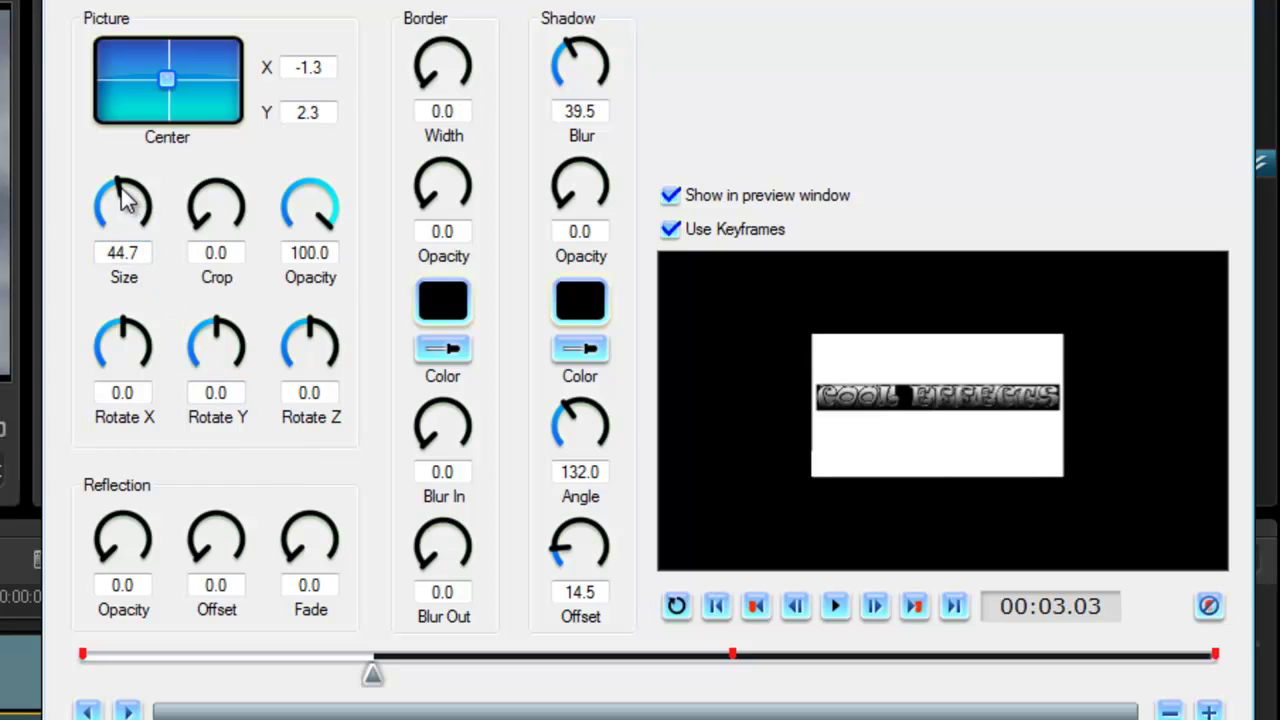
pyautogui.scroll(2, 122, 198)
pyautogui.scroll(1, 122, 198)
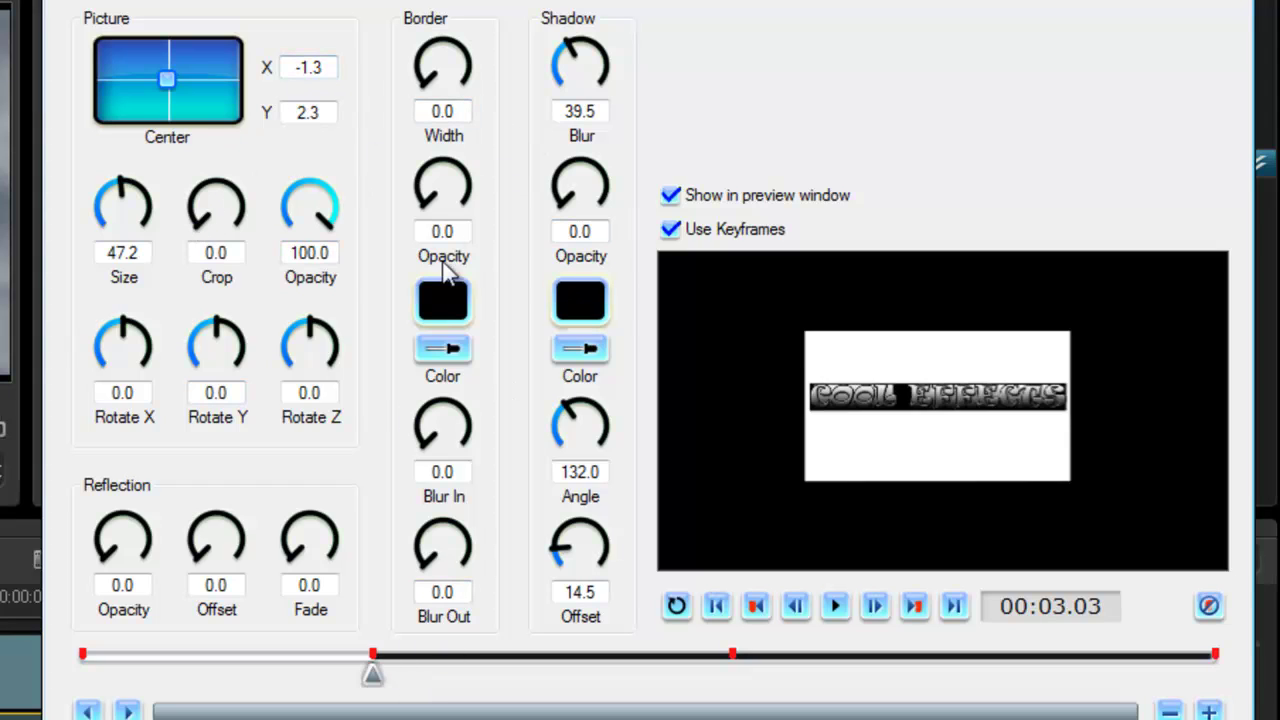
pyautogui.click(1216, 603)
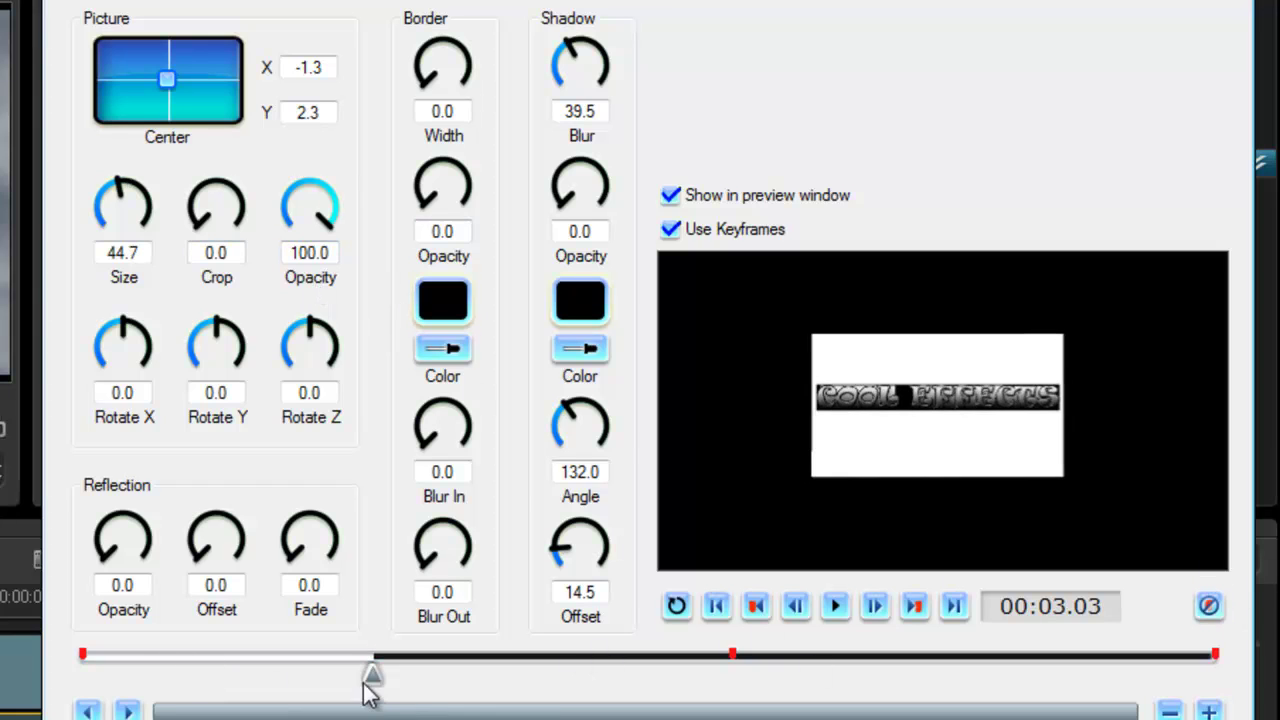
# - Move the middle keyframe slightly earlier on the filter's timeline, preview the motion and accept the Picture-In-Picture settings
pyautogui.moveTo(372, 688); pyautogui.dragTo(342, 708)
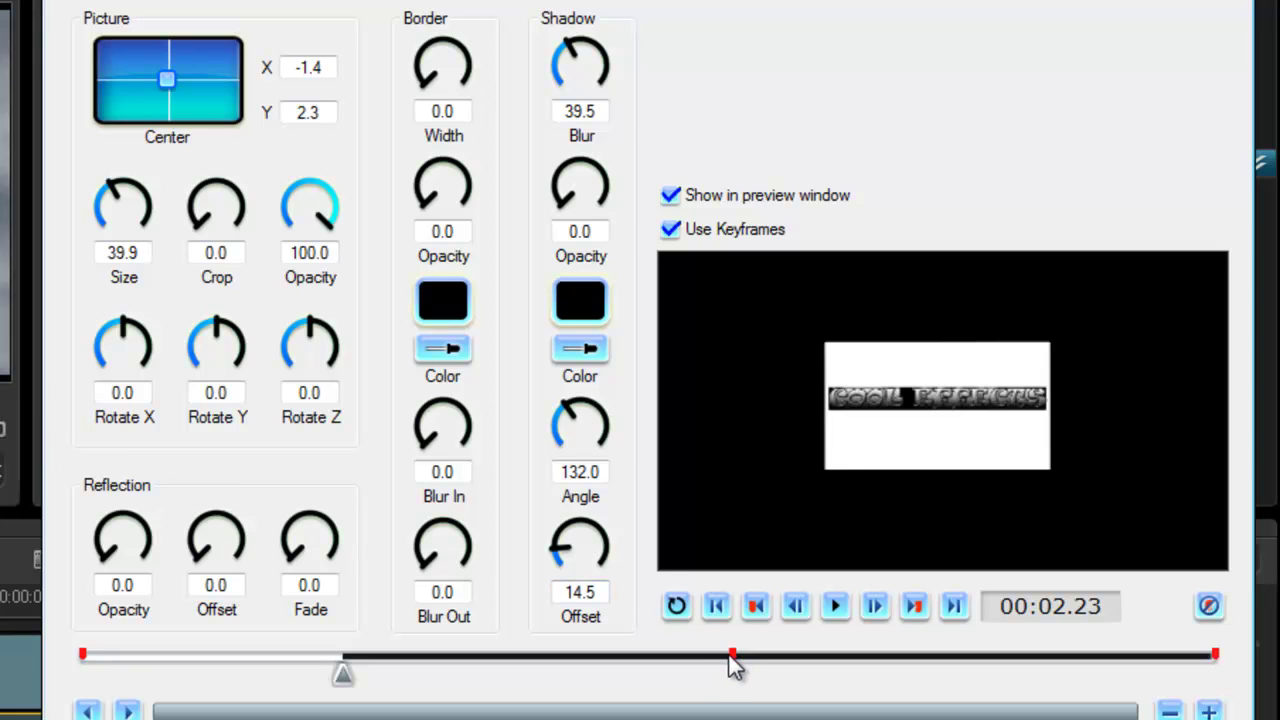
pyautogui.moveTo(733, 655); pyautogui.dragTo(575, 655)
pyautogui.moveTo(666, 660)
pyautogui.mouseDown()
pyautogui.moveTo(814, 671)
pyautogui.moveTo(594, 669)
pyautogui.moveTo(720, 670)
pyautogui.moveTo(680, 671)
pyautogui.mouseUp()
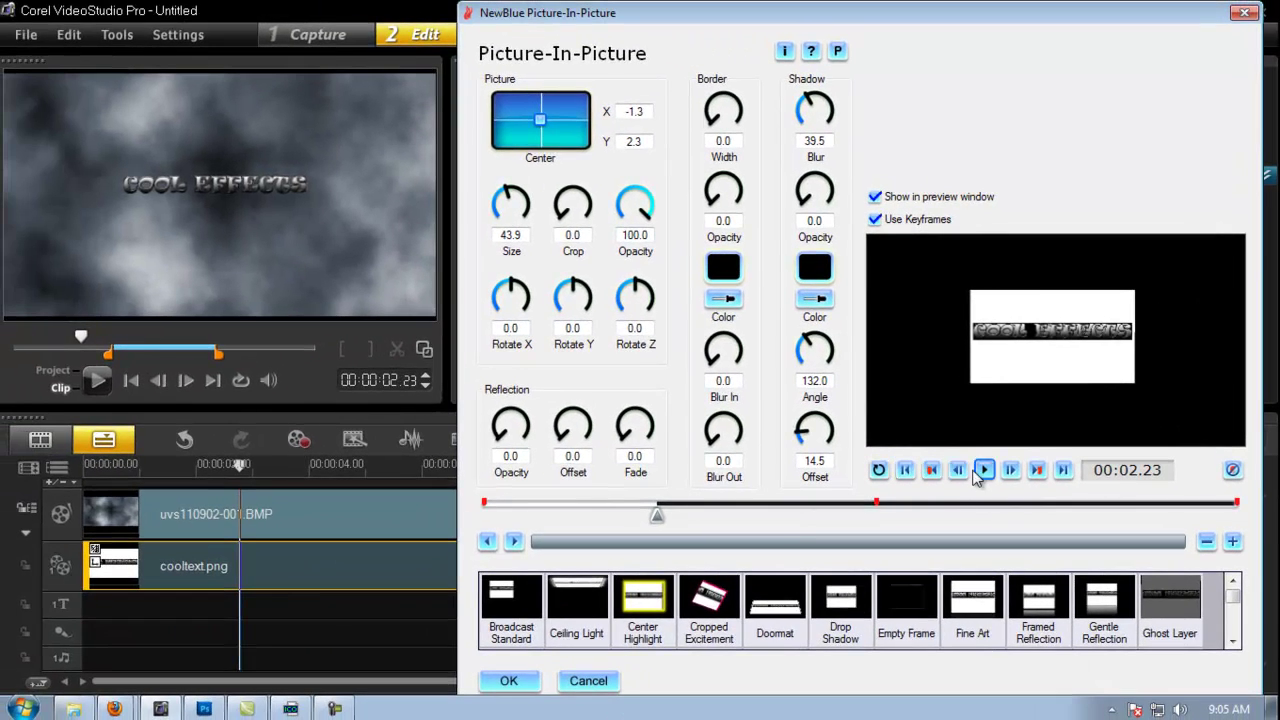
pyautogui.click(979, 471)
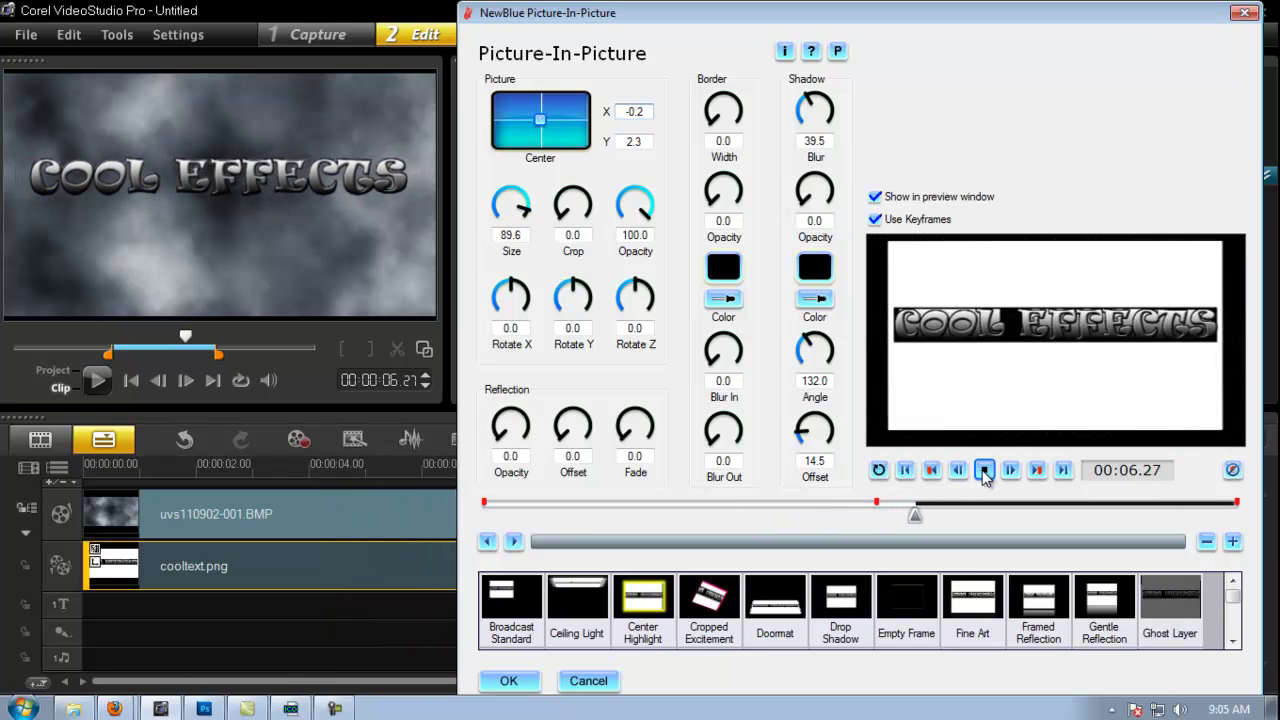
pyautogui.click(984, 471)
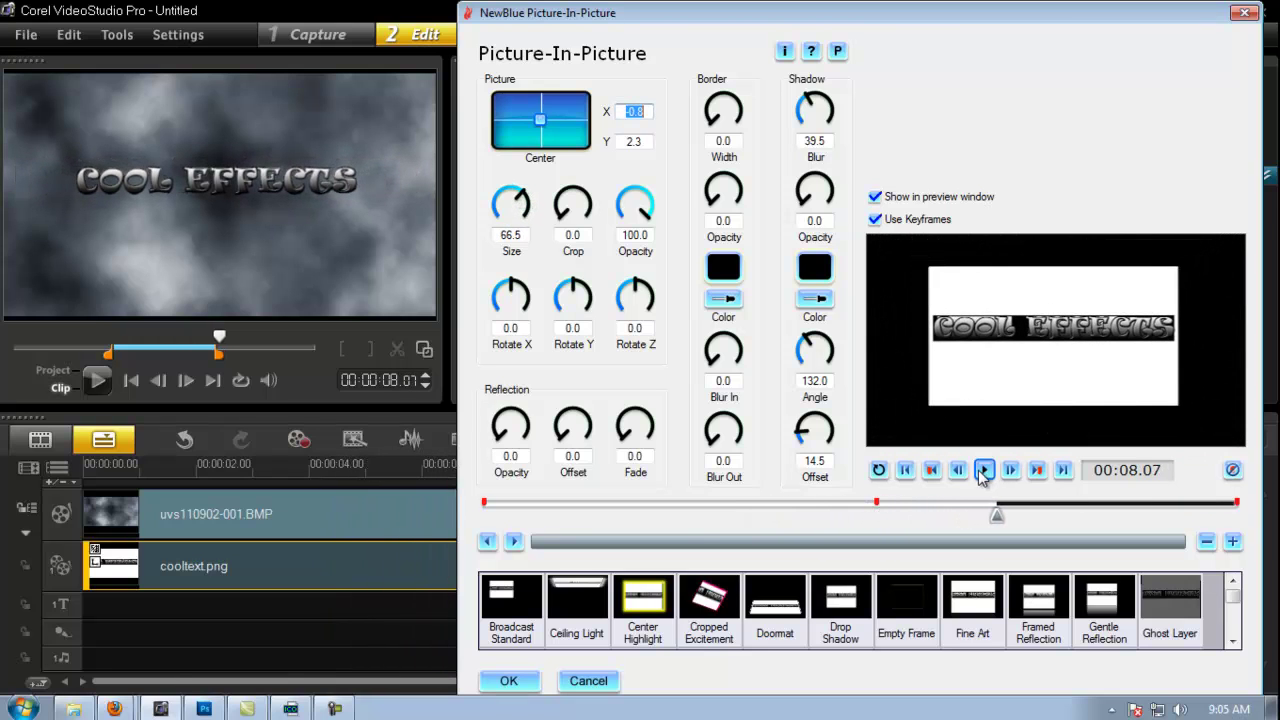
pyautogui.click(500, 684)
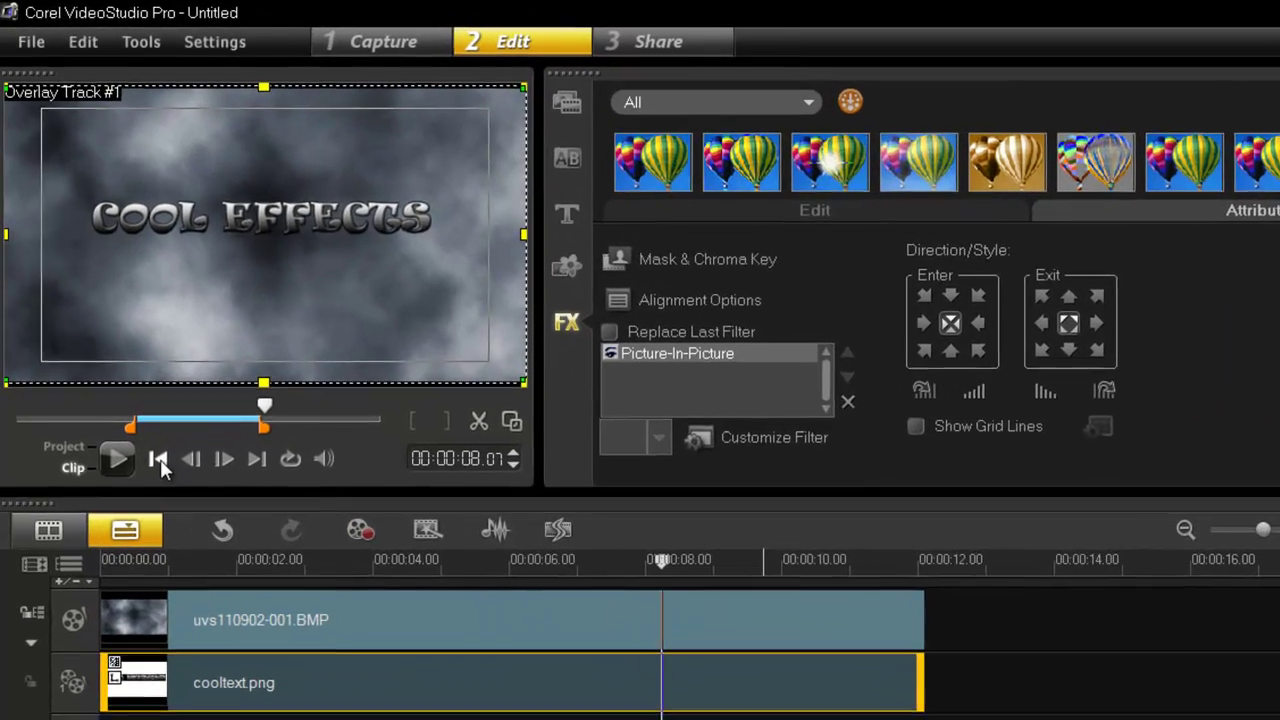
# - Play the whole project from the beginning to check the animated text over the background
pyautogui.click(138, 396)
pyautogui.click(66, 452)
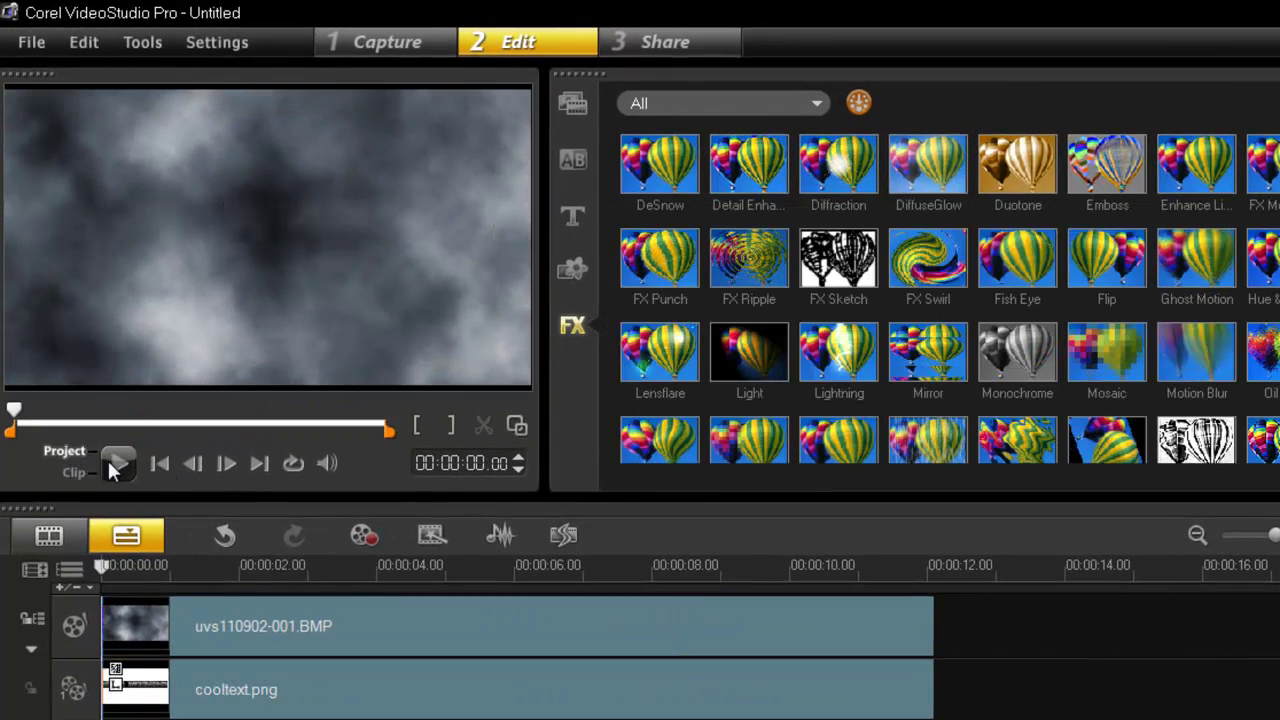
pyautogui.click(116, 464)
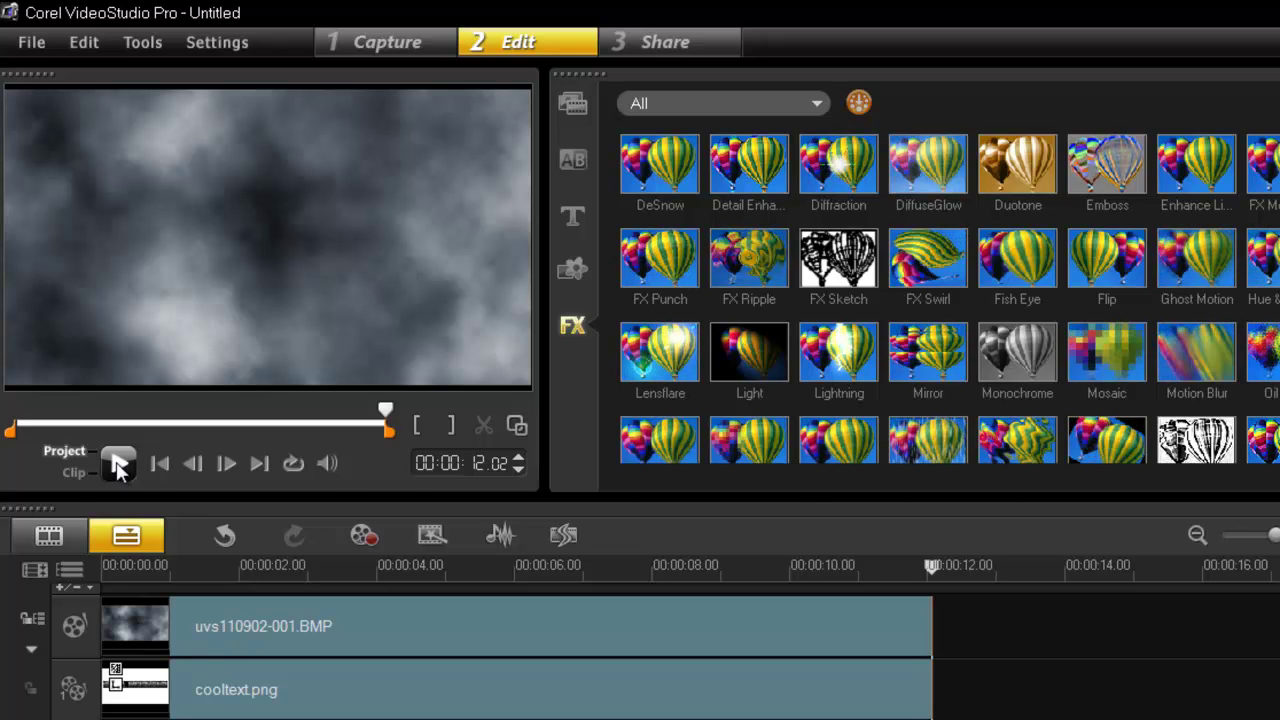
# - Try the Light filter with its default settings on the cooltext.png overlay clip
pyautogui.click(314, 708)
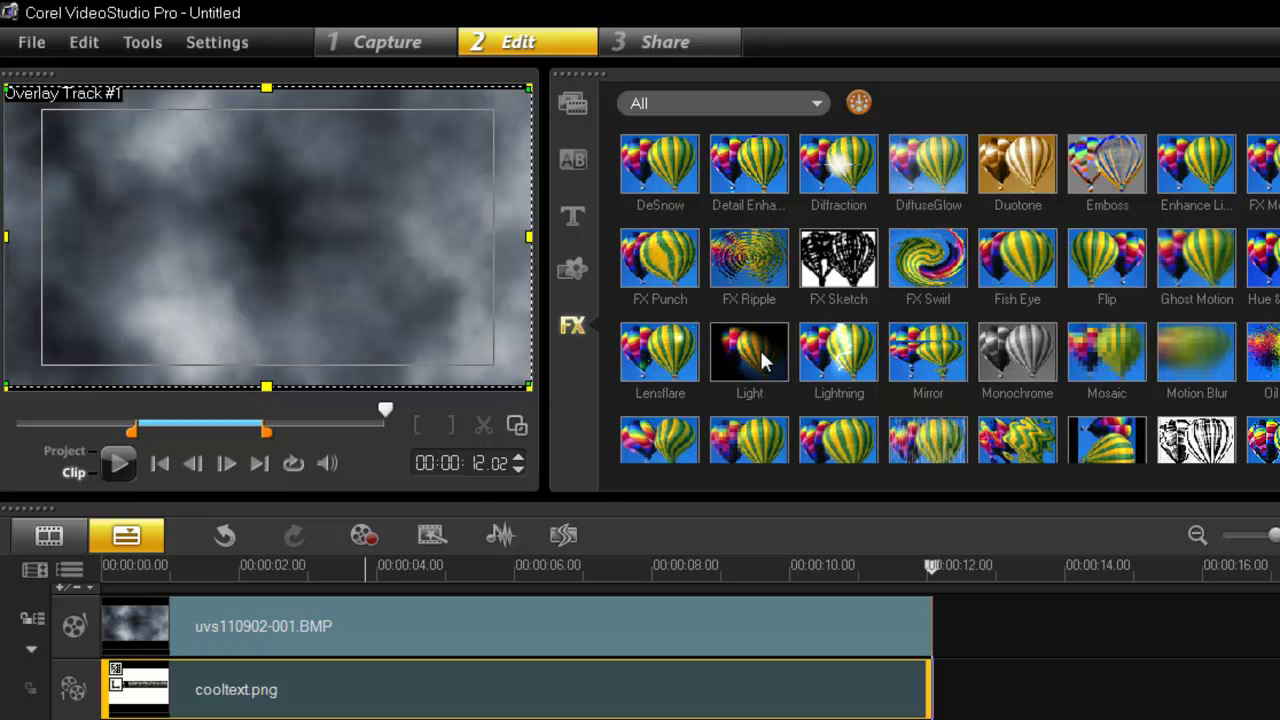
pyautogui.moveTo(765, 358); pyautogui.dragTo(598, 690)
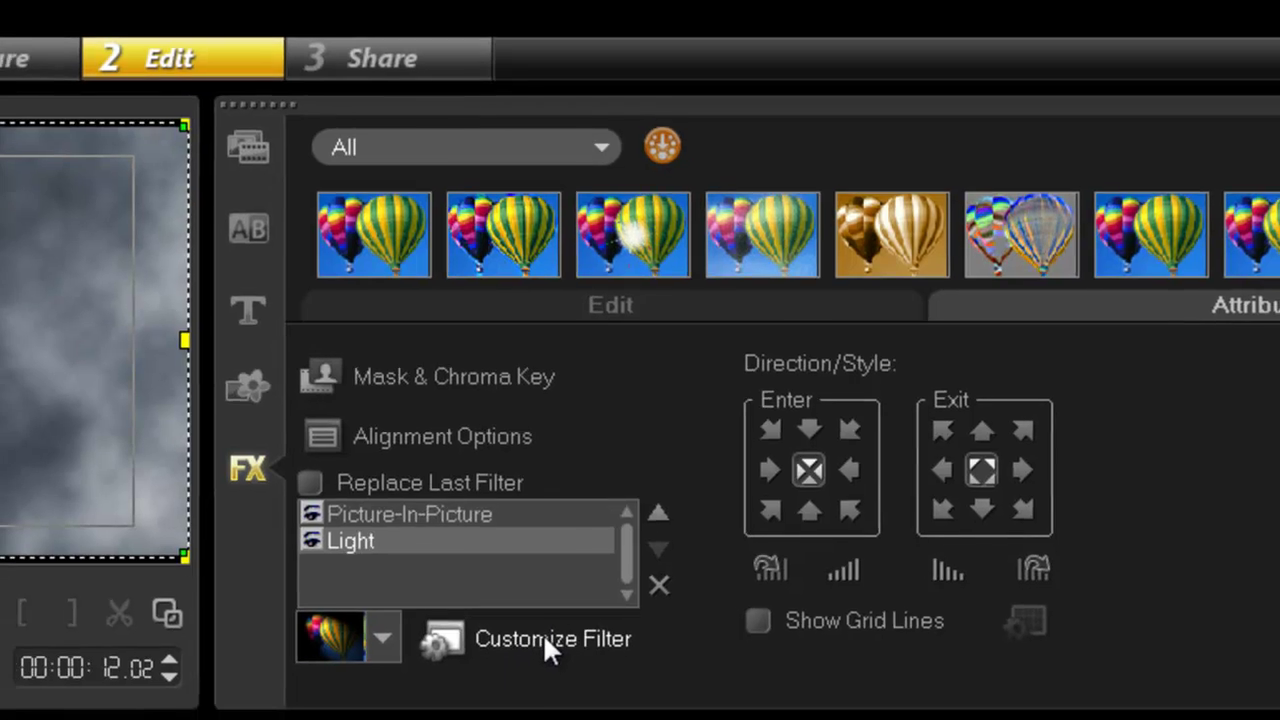
pyautogui.click(540, 650)
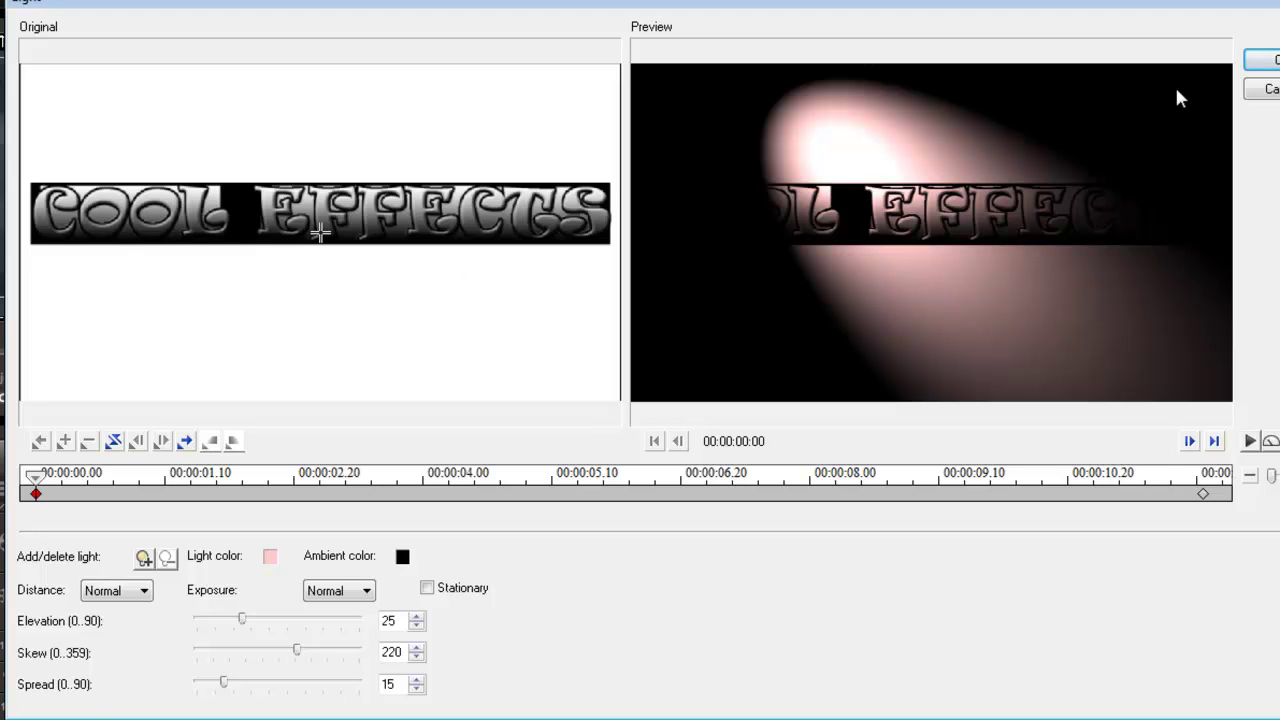
pyautogui.click(1262, 60)
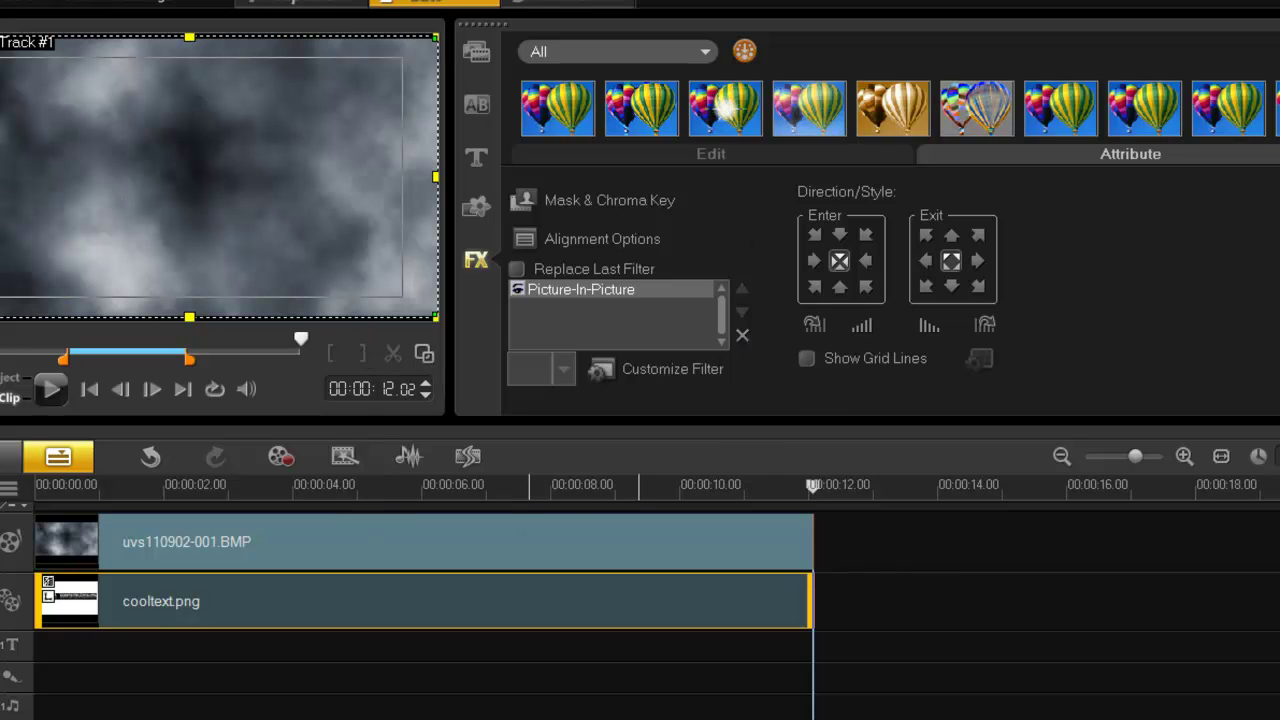
# - Apply the Light filter to the uvs110902-001.BMP background clip
pyautogui.moveTo(668, 279); pyautogui.dragTo(531, 533)
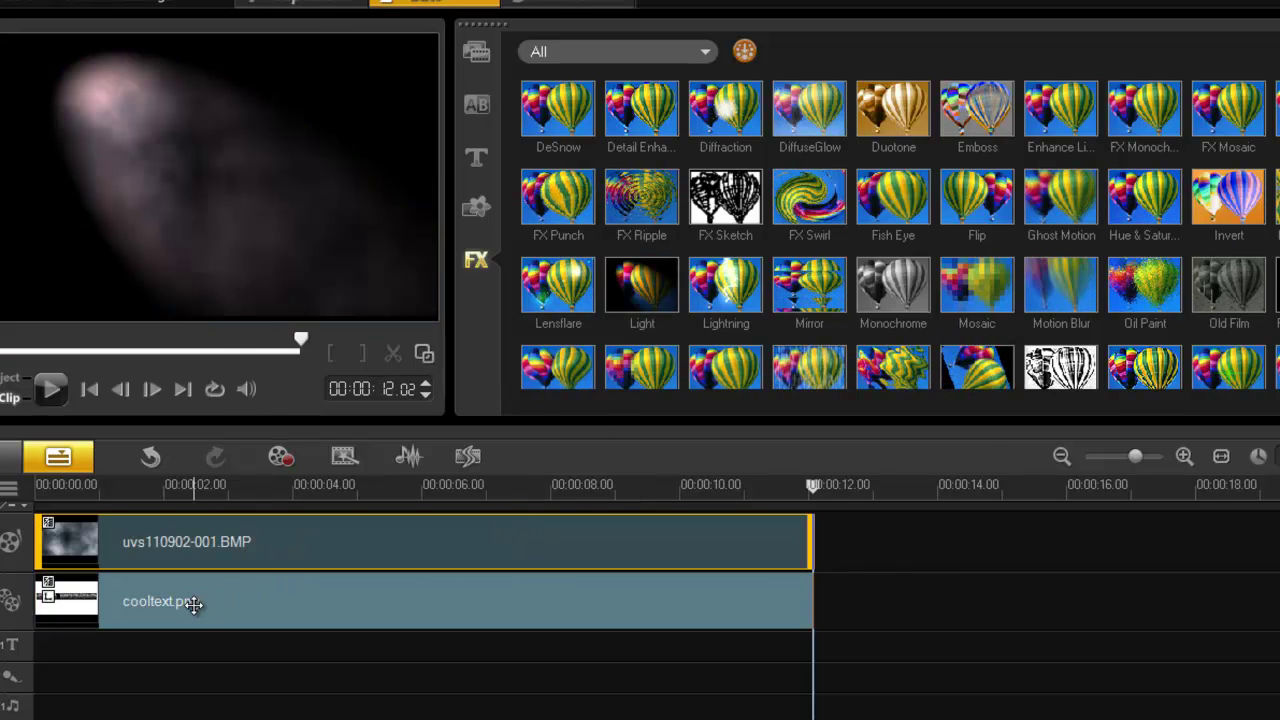
# - Customize the Light filter on the uvs110902-001.BMP background clip, setting the first keyframe's Skew to 128
pyautogui.click(259, 612)
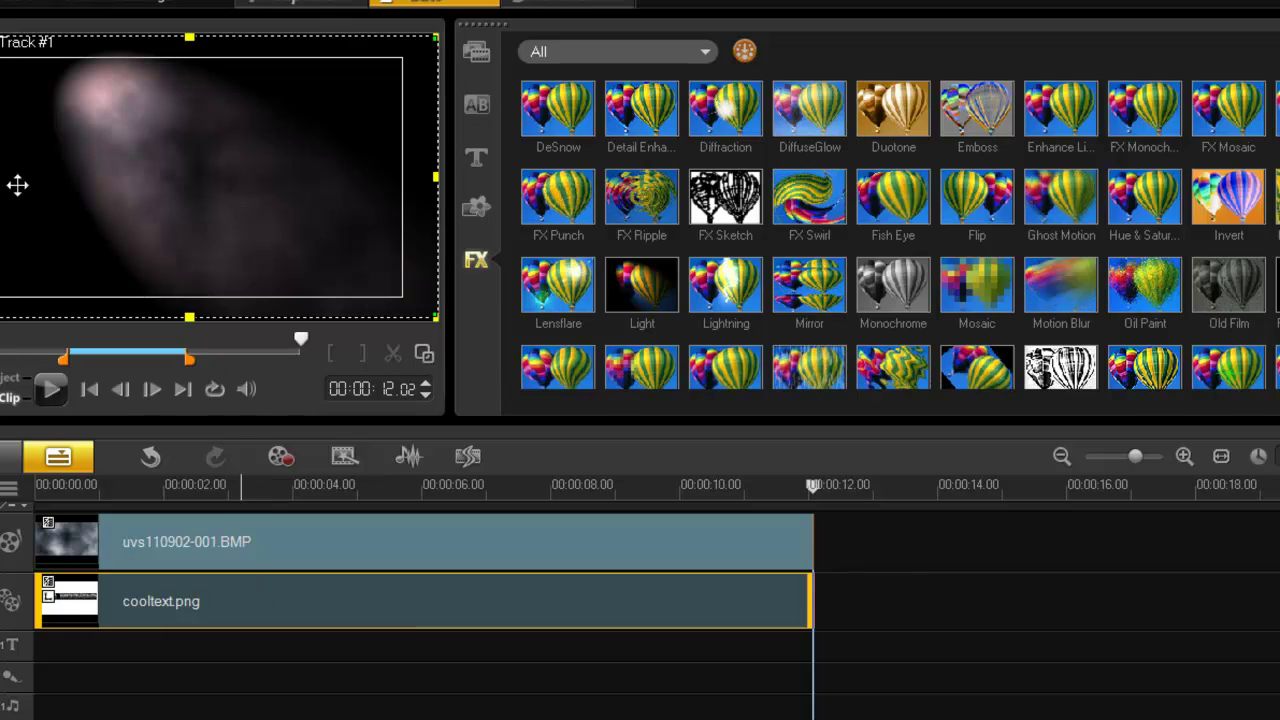
pyautogui.doubleClick(275, 549)
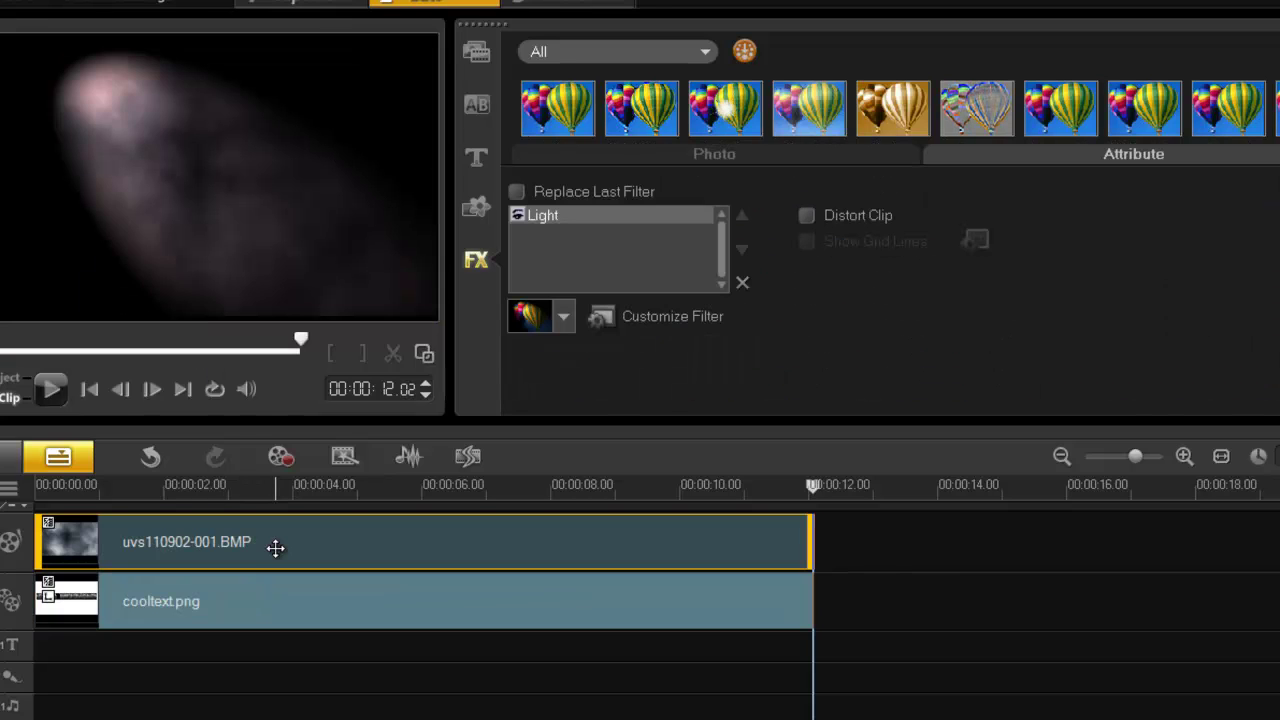
pyautogui.click(675, 315)
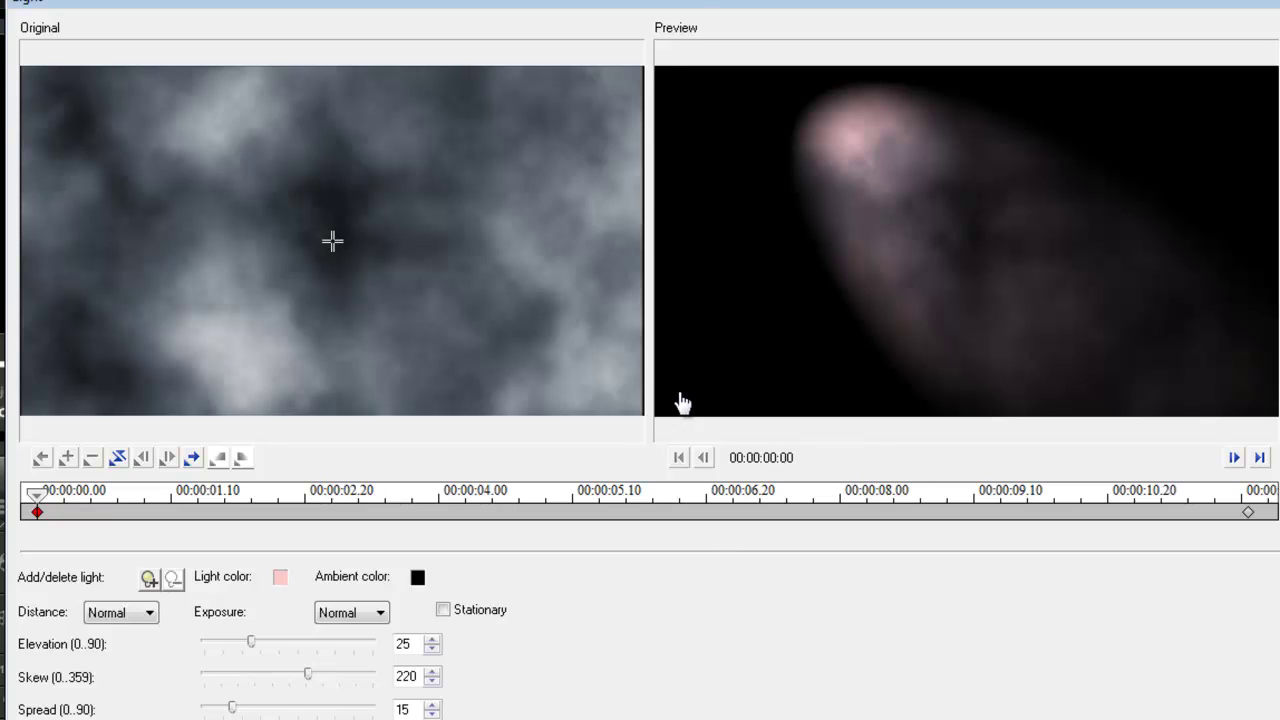
pyautogui.moveTo(309, 683); pyautogui.dragTo(287, 686)
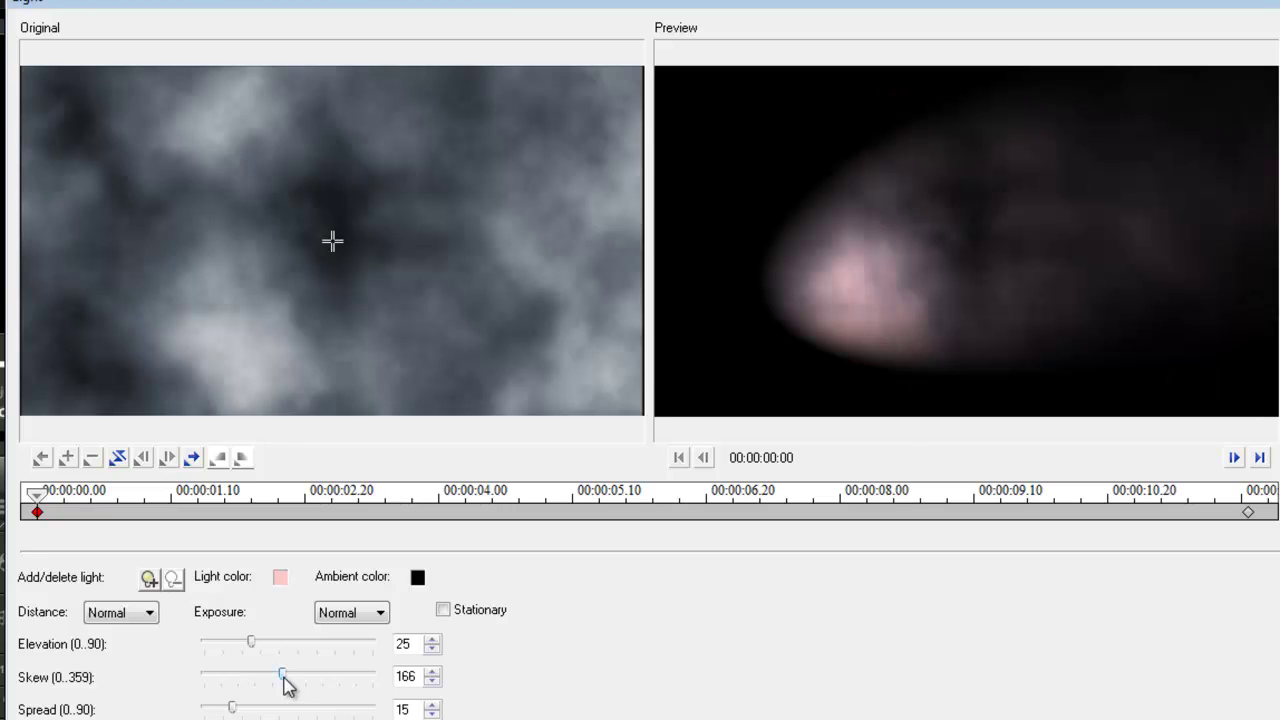
pyautogui.moveTo(290, 683); pyautogui.dragTo(288, 683)
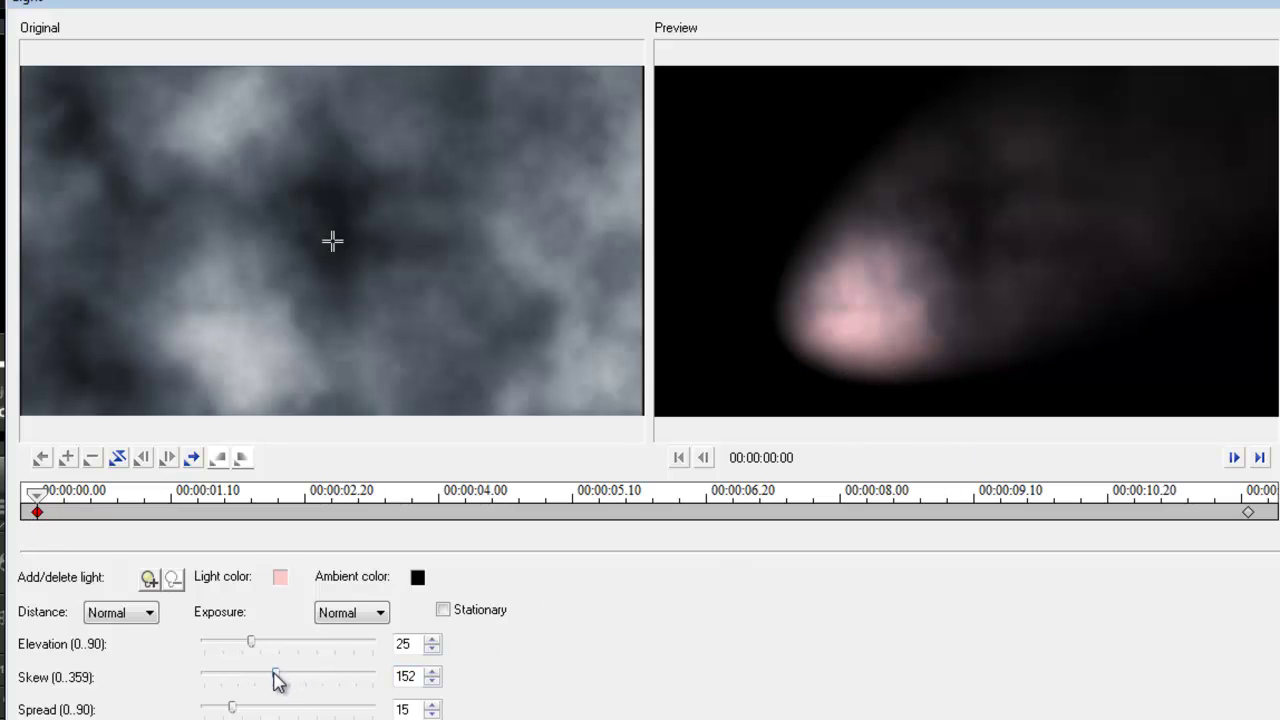
pyautogui.moveTo(276, 672); pyautogui.dragTo(297, 672)
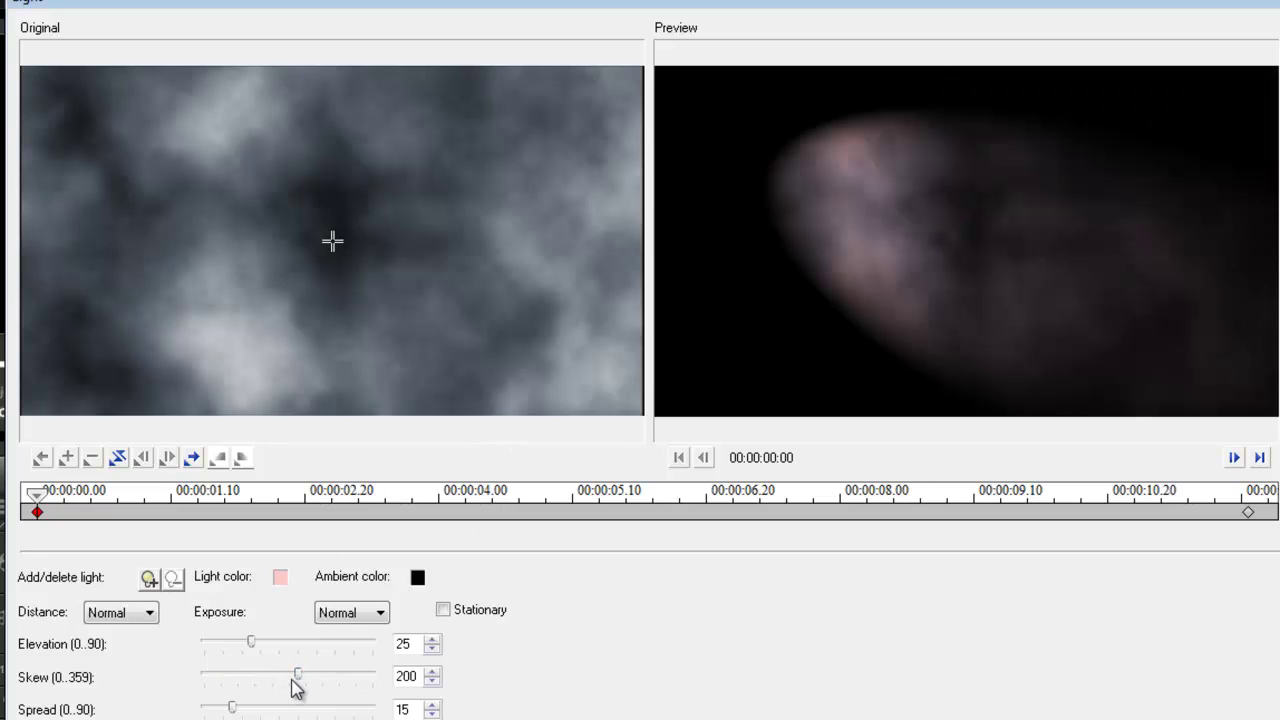
pyautogui.moveTo(294, 676); pyautogui.dragTo(270, 676)
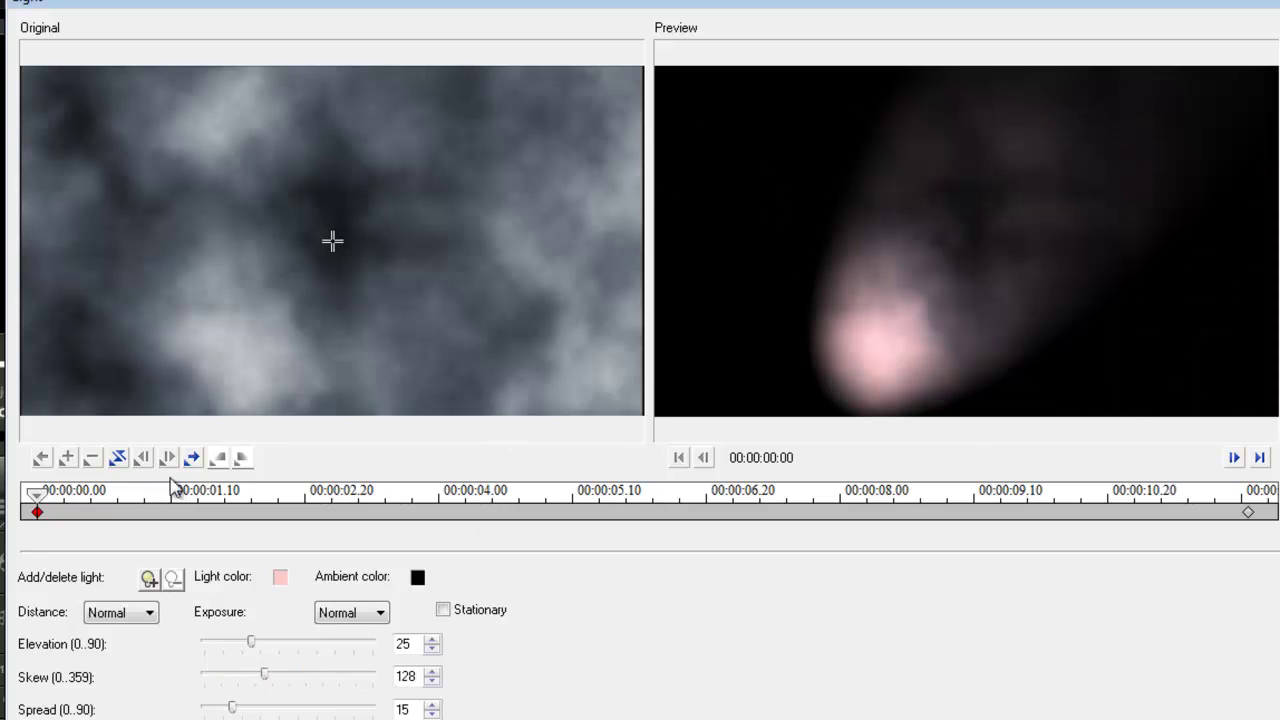
# - Add a Light filter keyframe at 00:00:06:12 and set its light color to green #60FF9A
pyautogui.moveTo(37, 508); pyautogui.dragTo(683, 503)
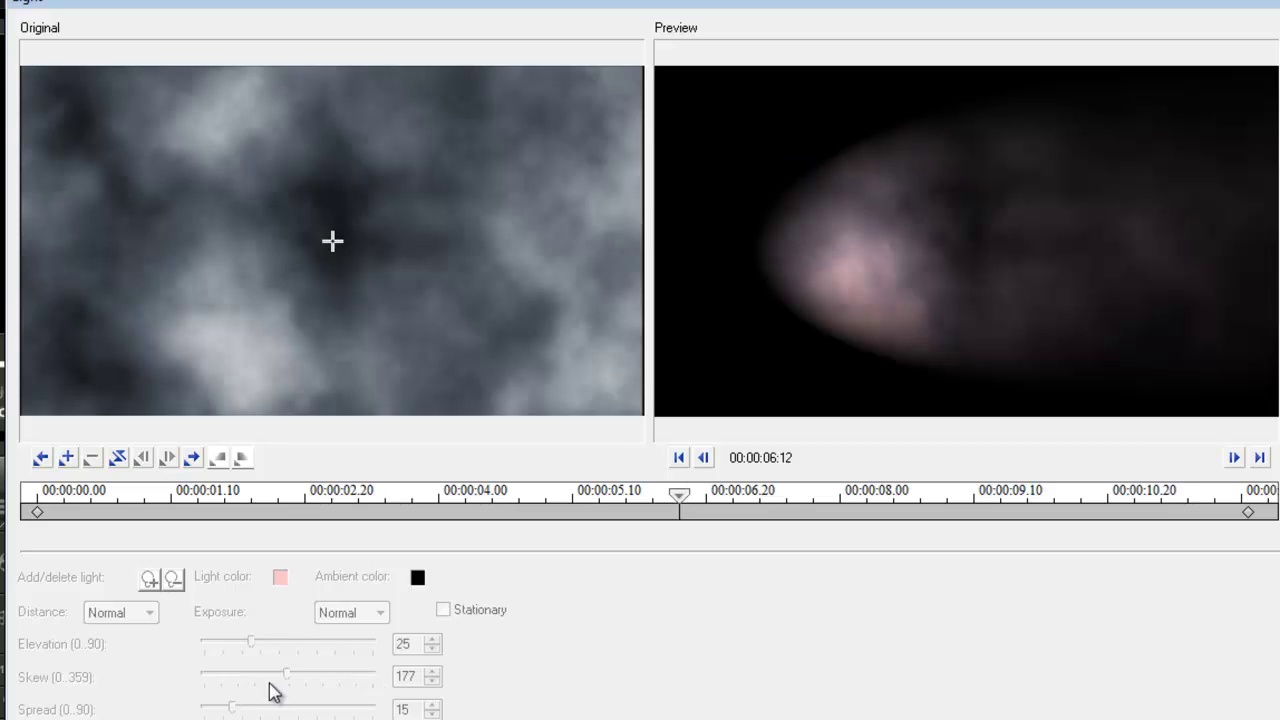
pyautogui.click(68, 458)
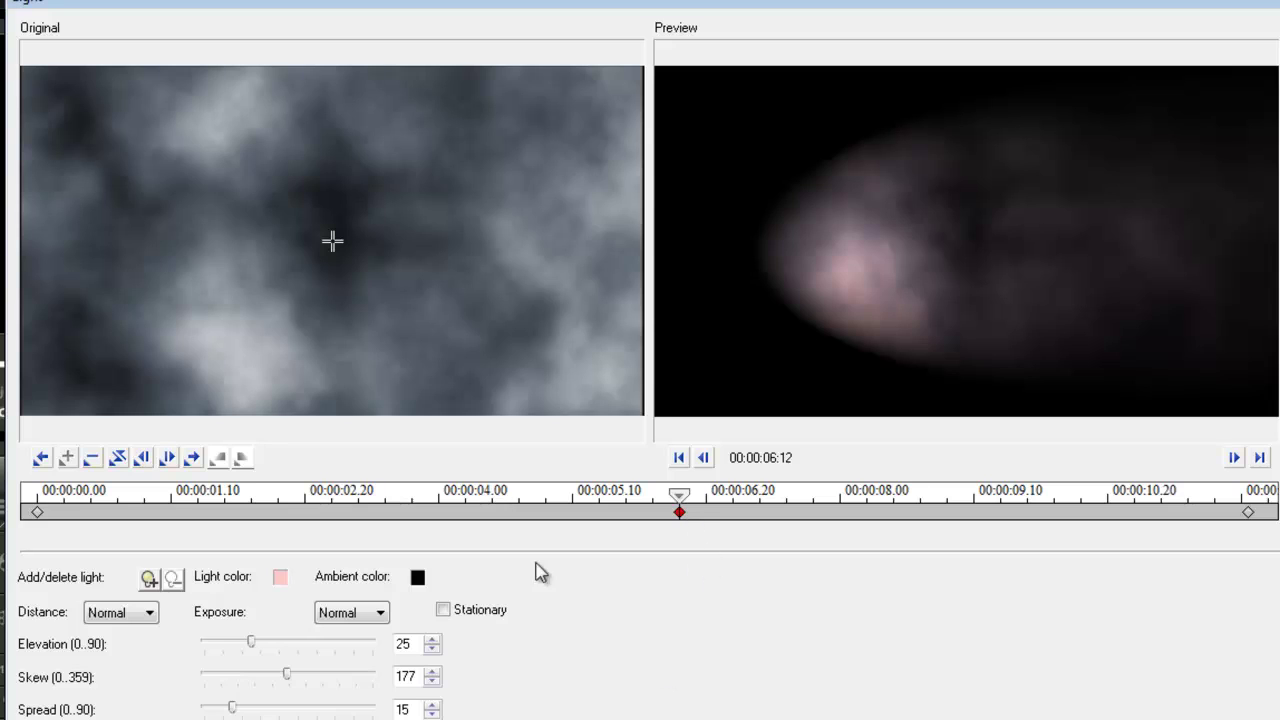
pyautogui.click(281, 579)
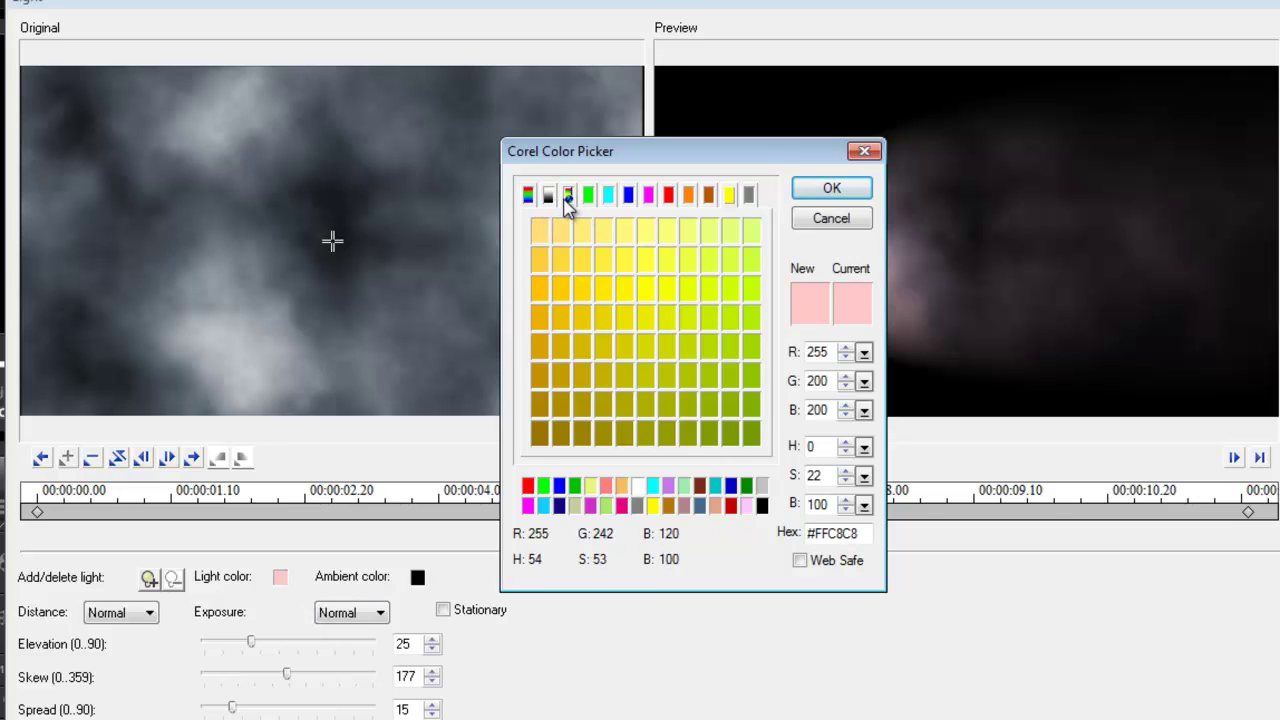
pyautogui.click(548, 194)
pyautogui.click(568, 194)
pyautogui.moveTo(591, 296); pyautogui.dragTo(610, 302)
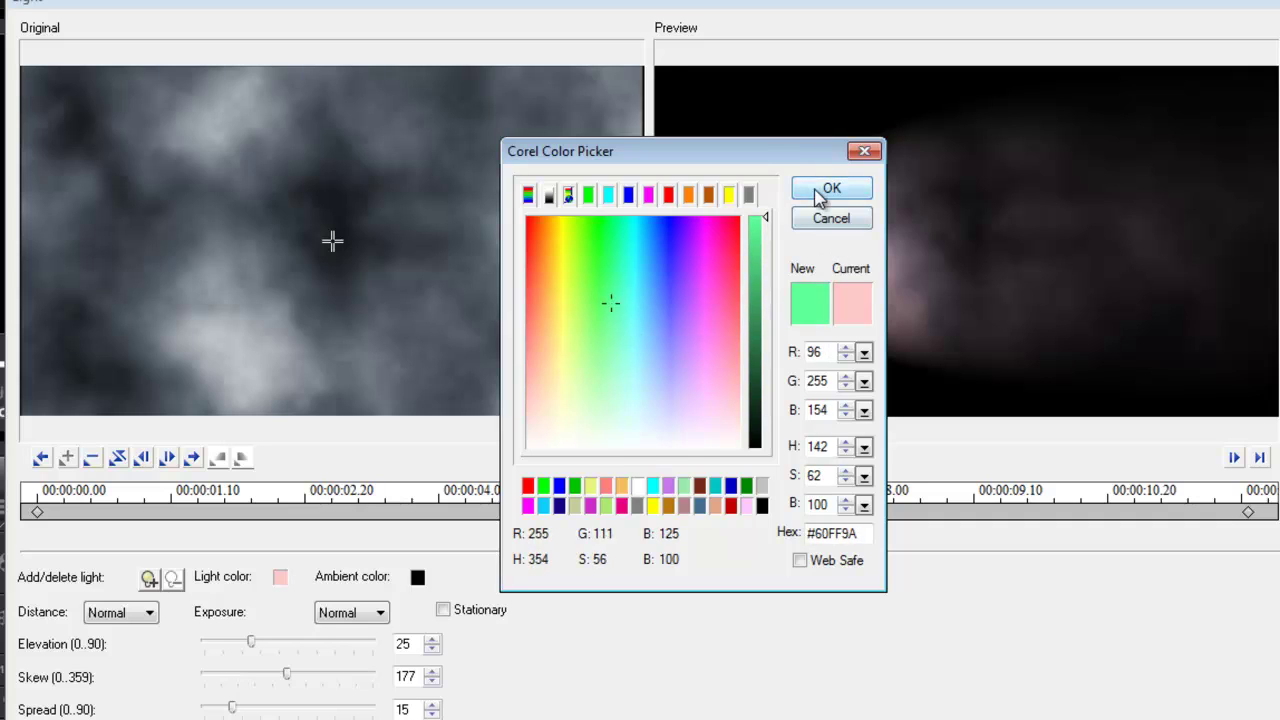
pyautogui.click(828, 190)
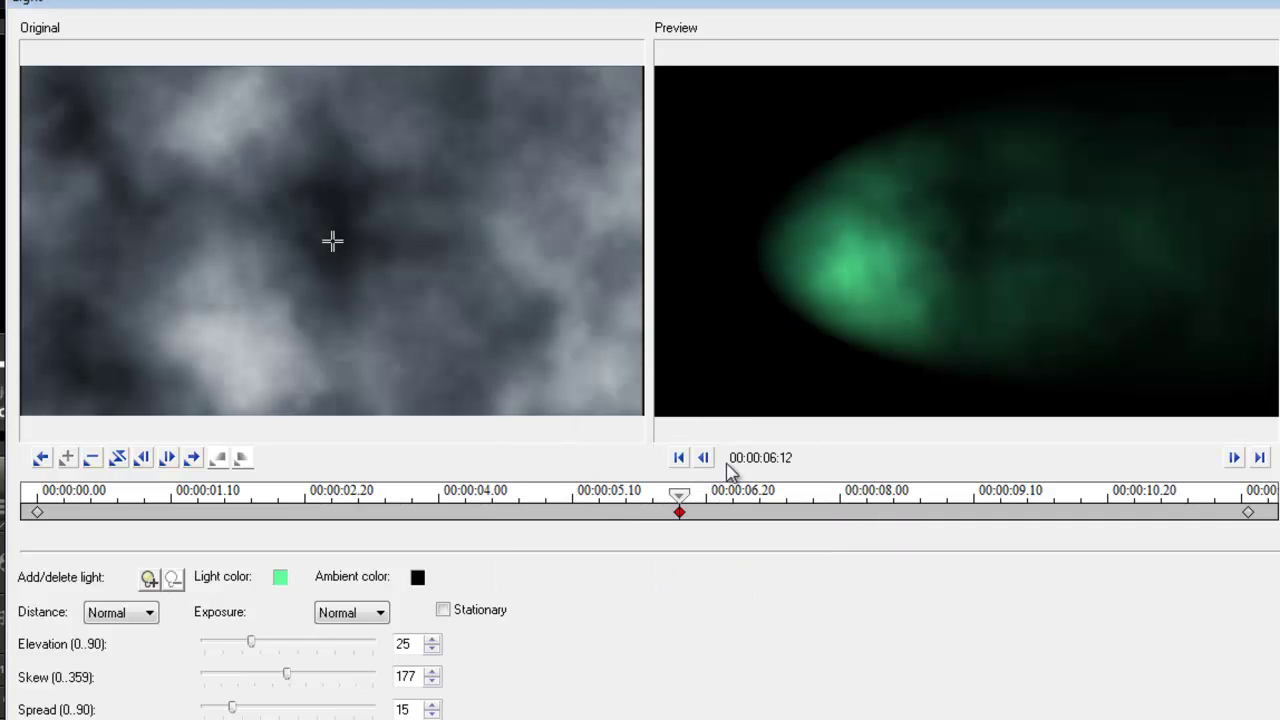
# - Preview the light animation from the start, set the middle keyframe's Spread to 46 and accept the filter settings
pyautogui.click(679, 458)
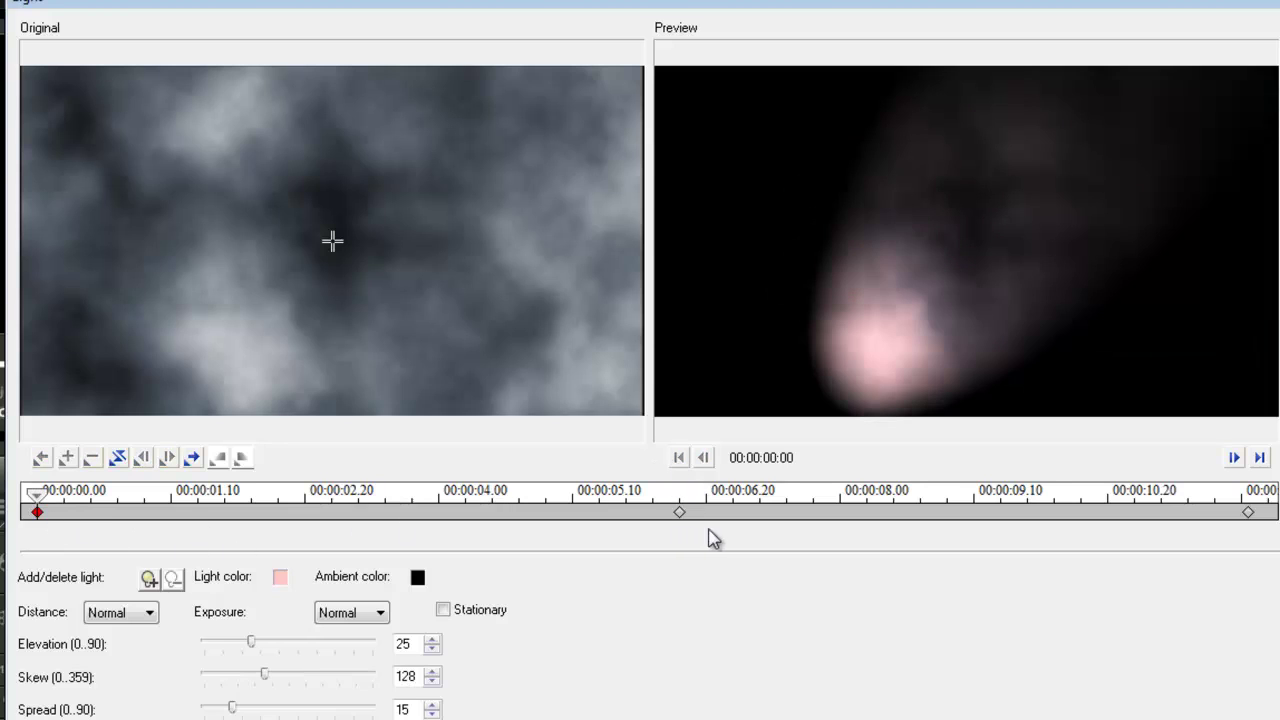
pyautogui.press('space')
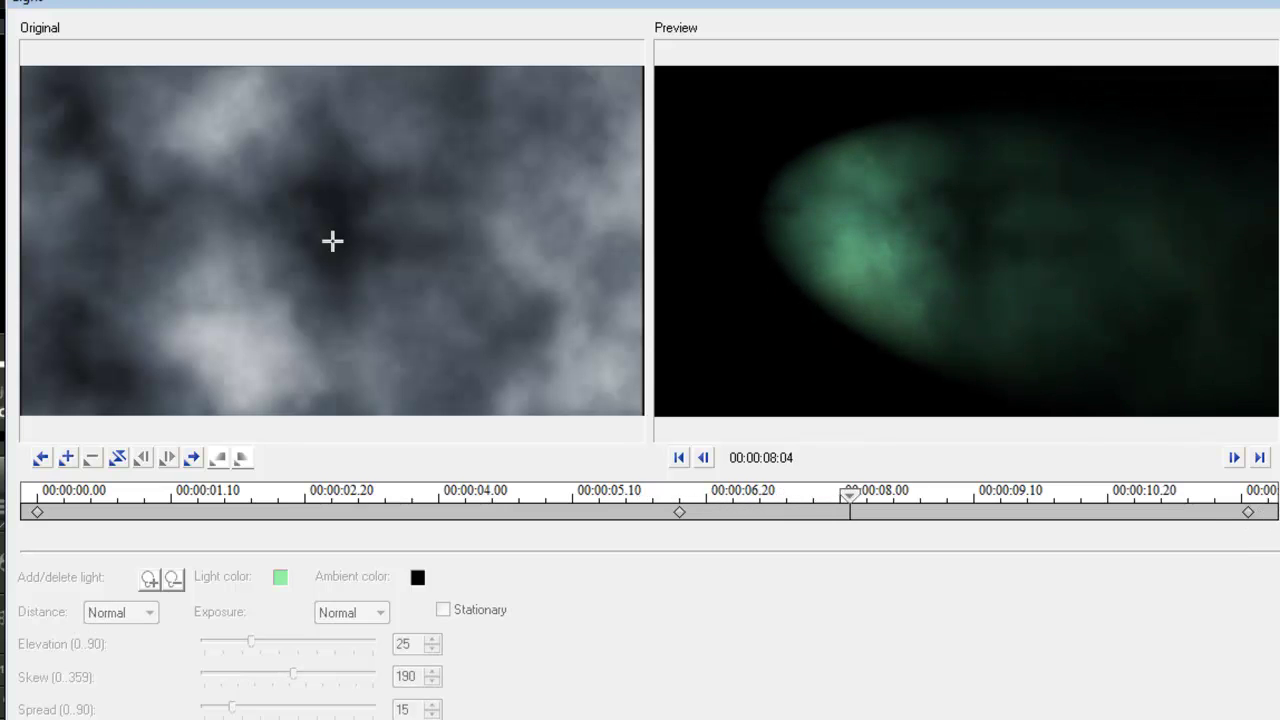
pyautogui.click(680, 513)
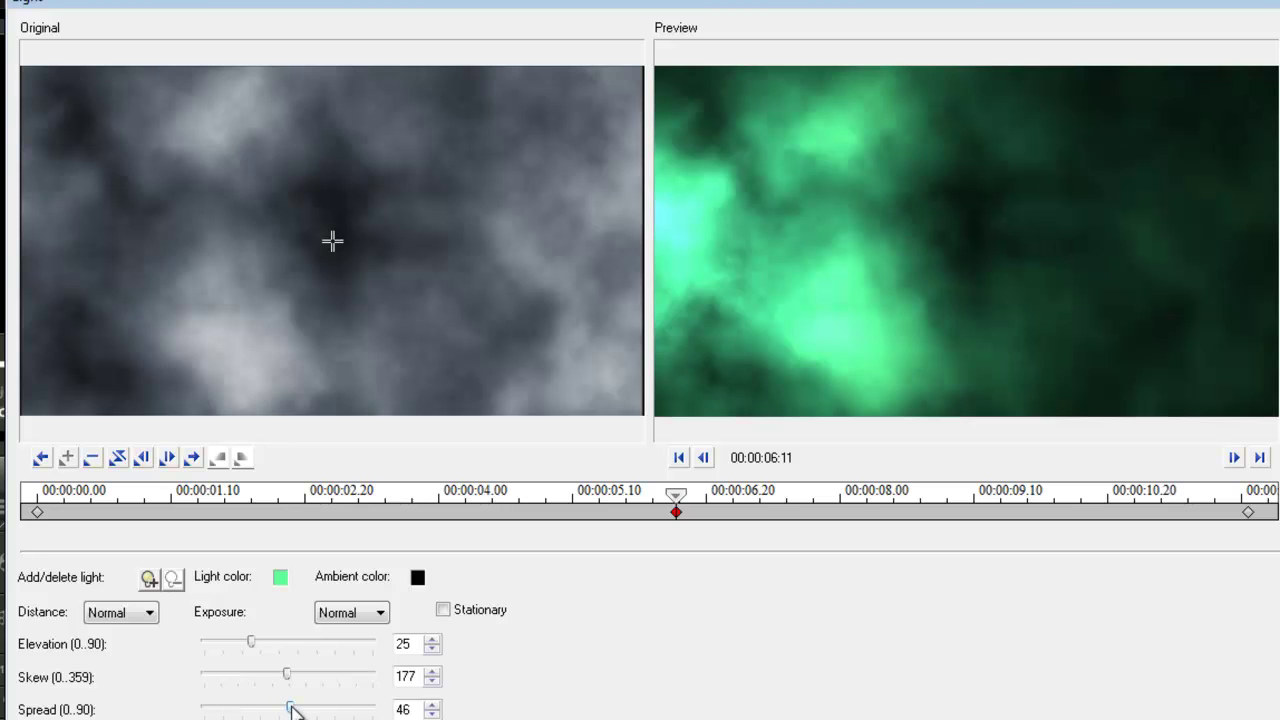
pyautogui.press('space')
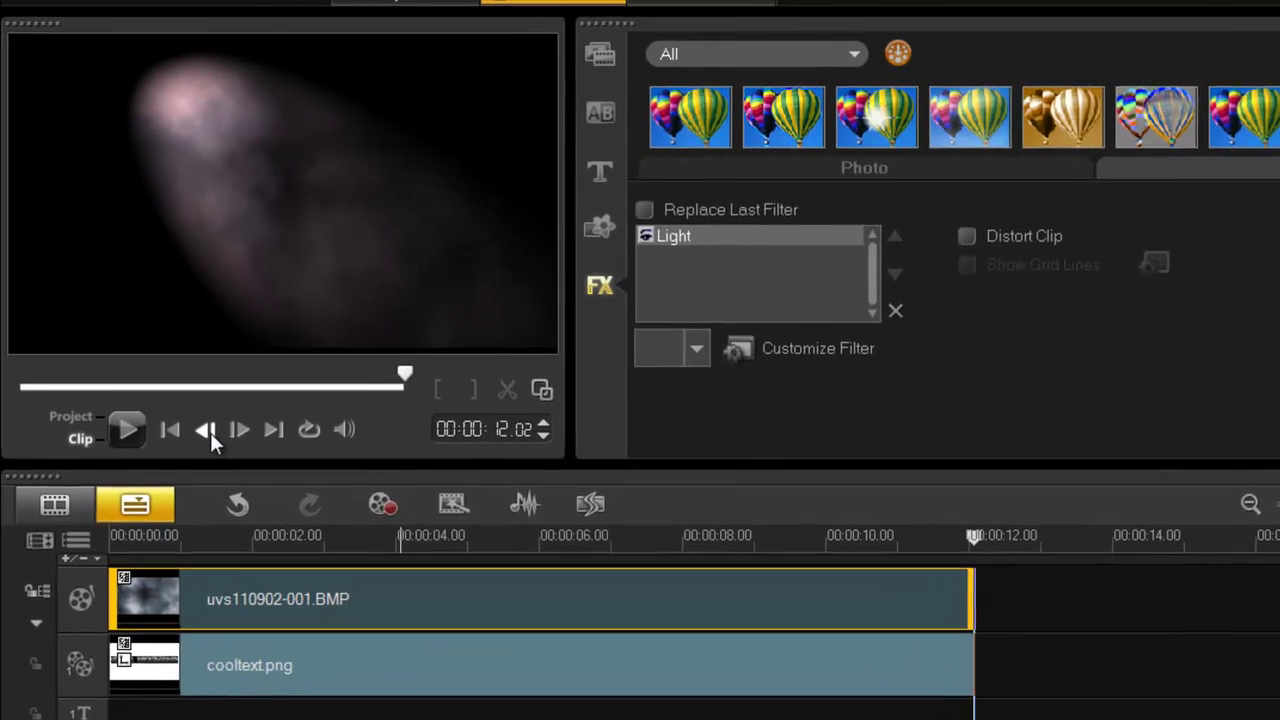
# - Play the whole project to check the customized light on the background behind the text
pyautogui.click(147, 411)
pyautogui.click(41, 403)
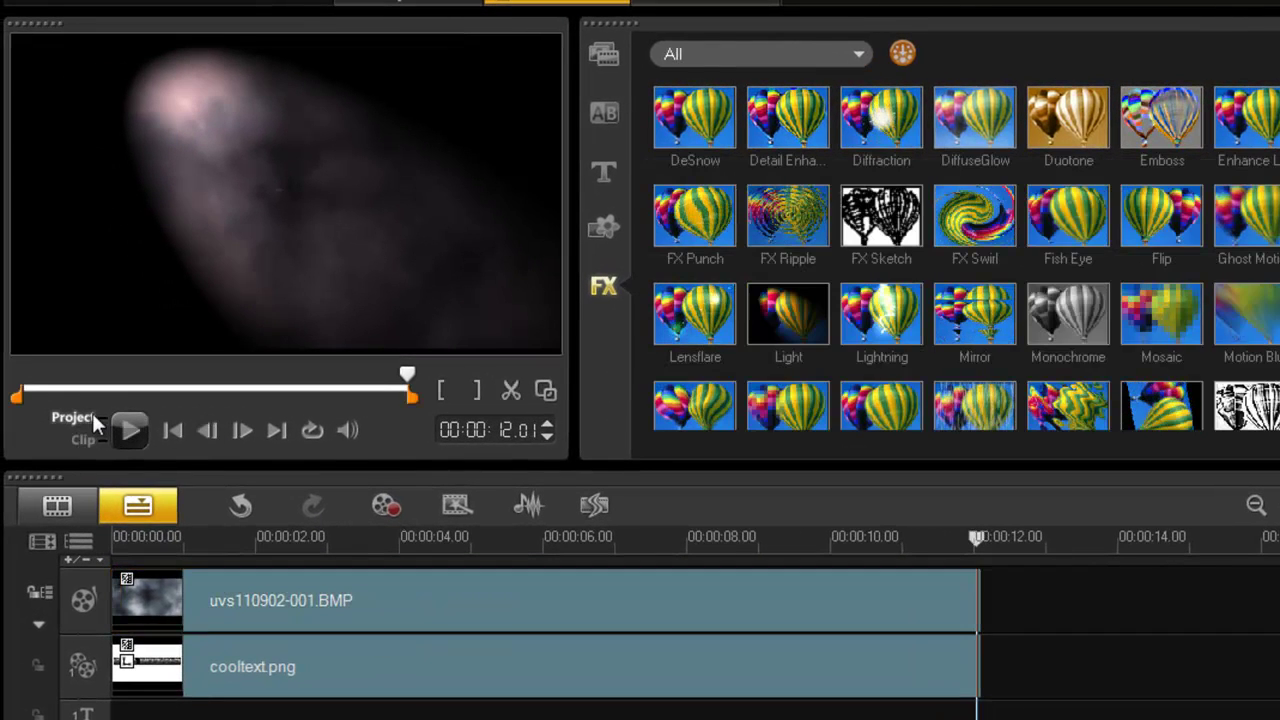
pyautogui.click(117, 428)
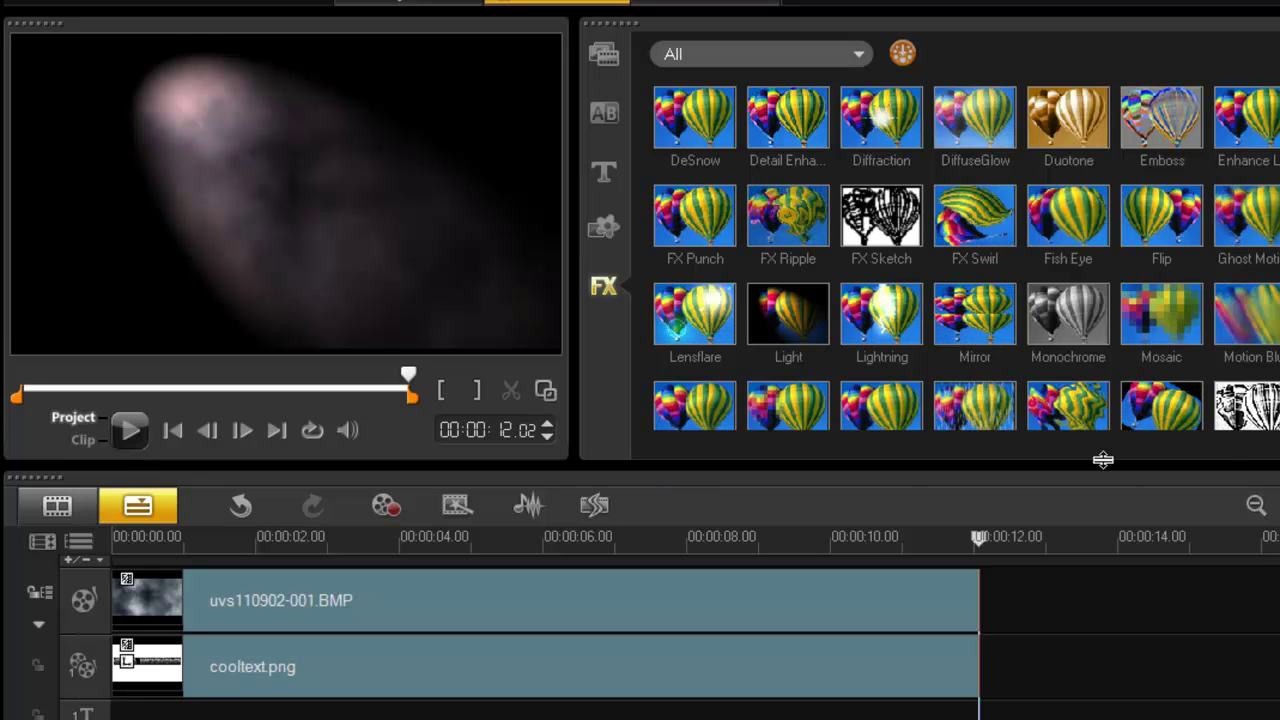
# - Add the bubble filter to the uvs110902-001.BMP background clip and play the project from the beginning
pyautogui.scroll(2, 965, 260)
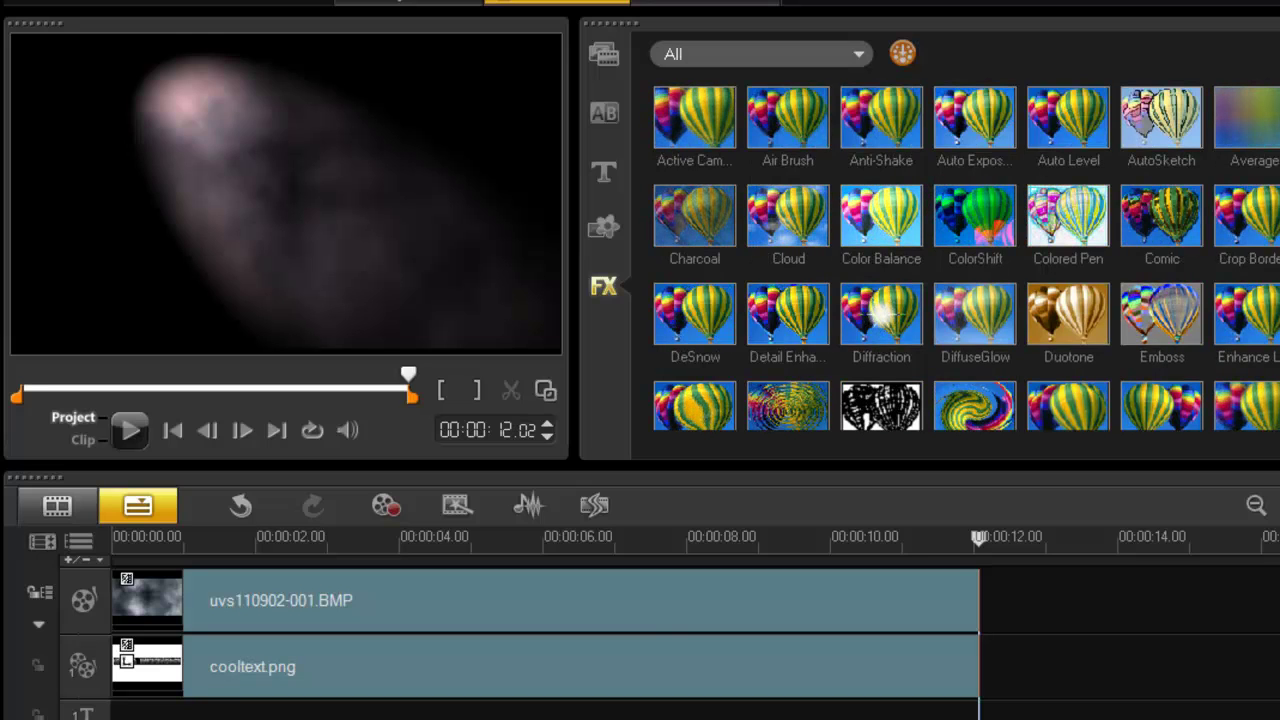
pyautogui.click(645, 601)
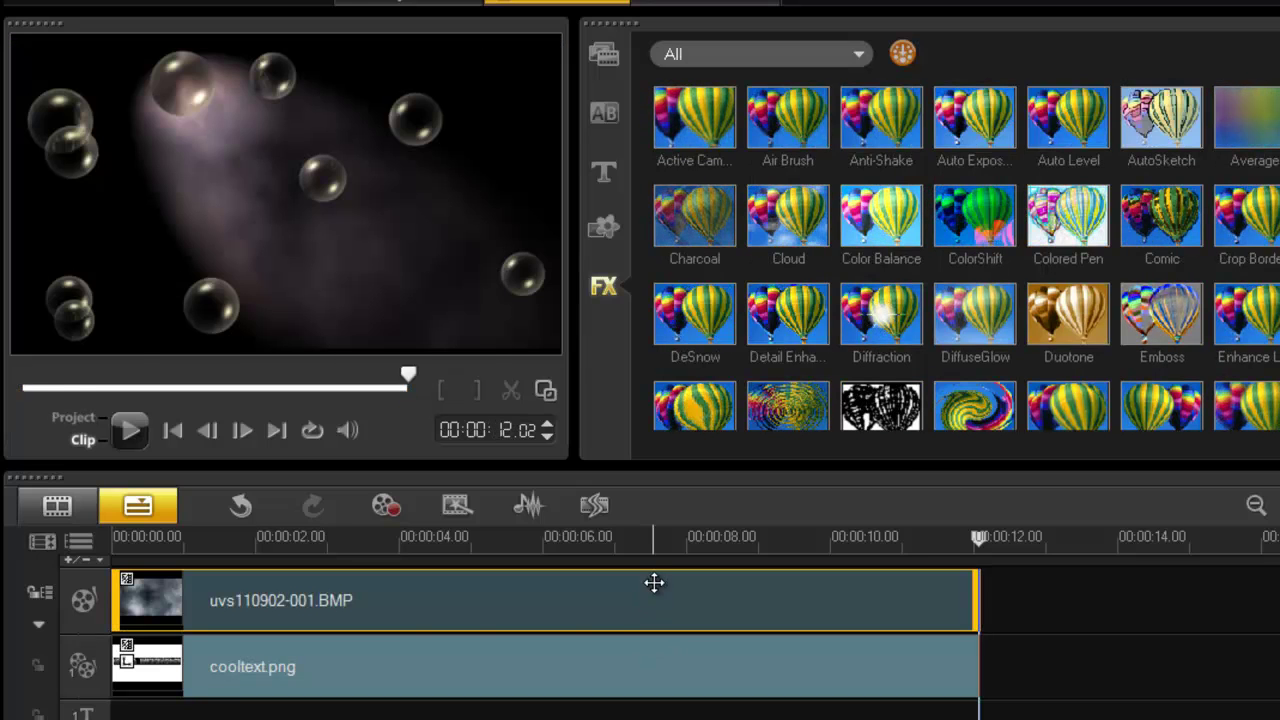
pyautogui.click(76, 419)
pyautogui.click(178, 426)
pyautogui.click(133, 433)
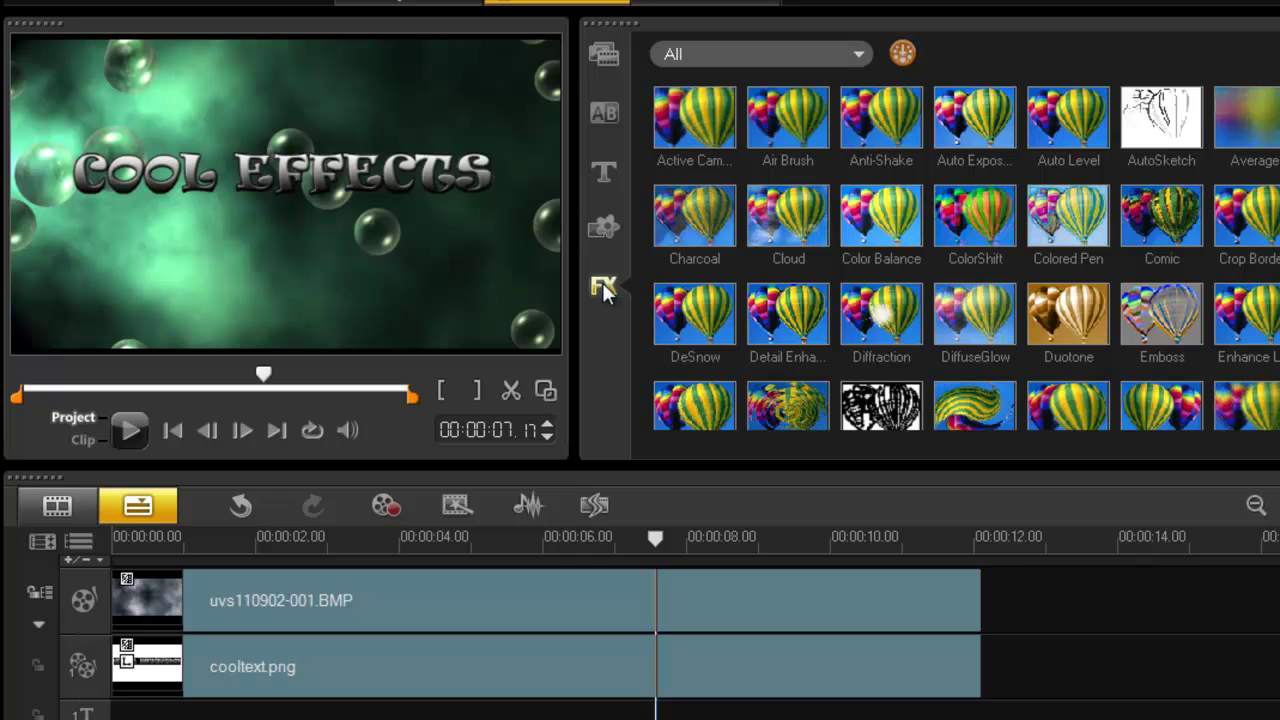
# - Try the Dissolve transition at the end of the background clip and of the cooltext.png overlay clip, undoing each attempt
pyautogui.click(606, 113)
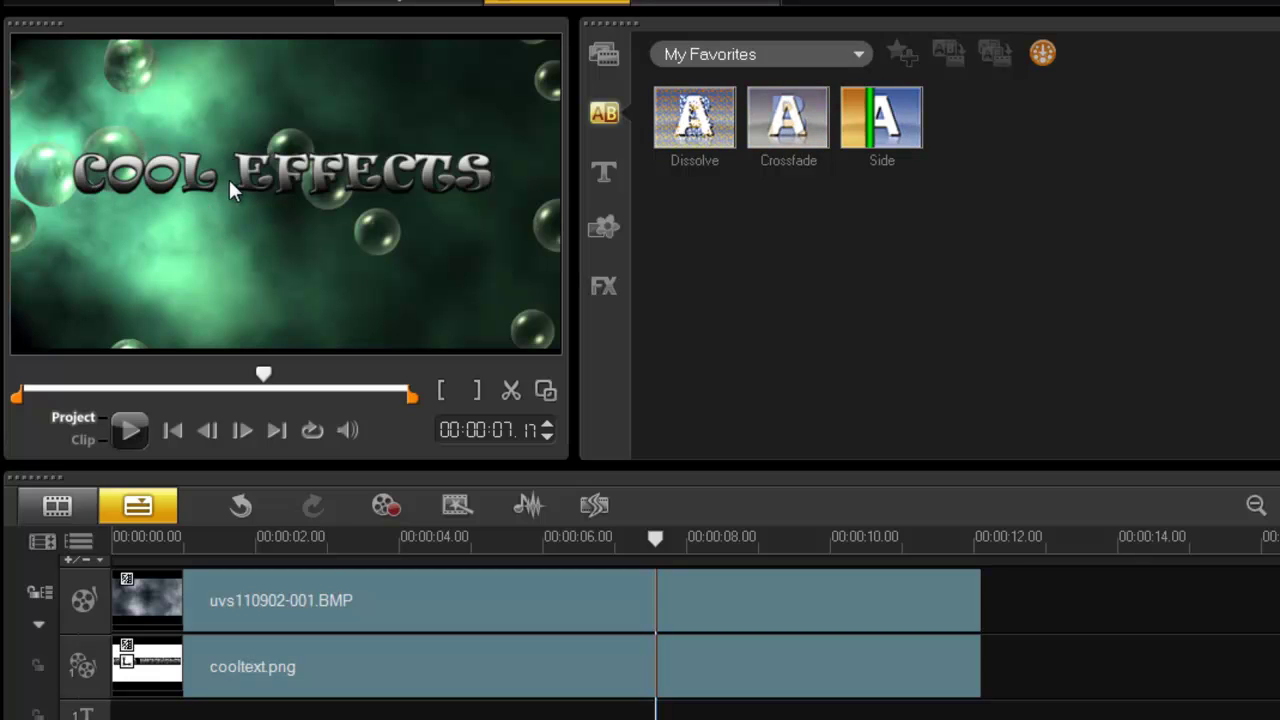
pyautogui.moveTo(656, 540); pyautogui.dragTo(559, 543)
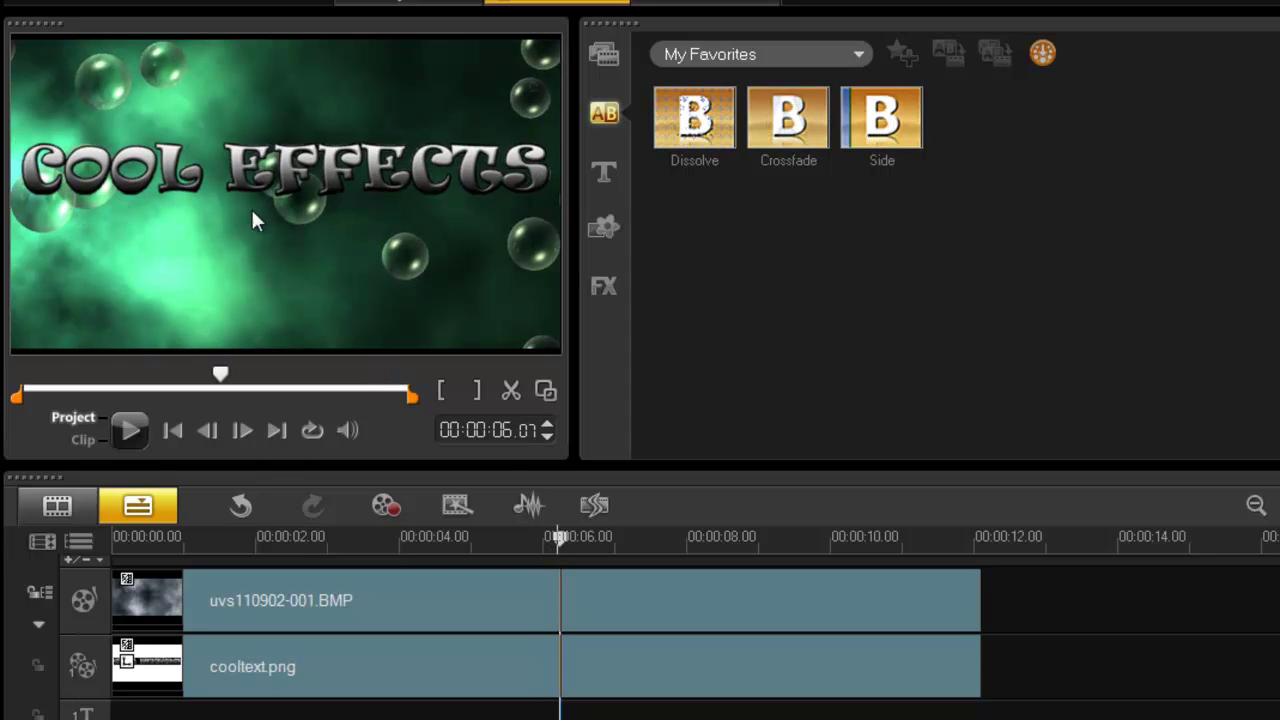
pyautogui.moveTo(688, 125); pyautogui.dragTo(895, 610)
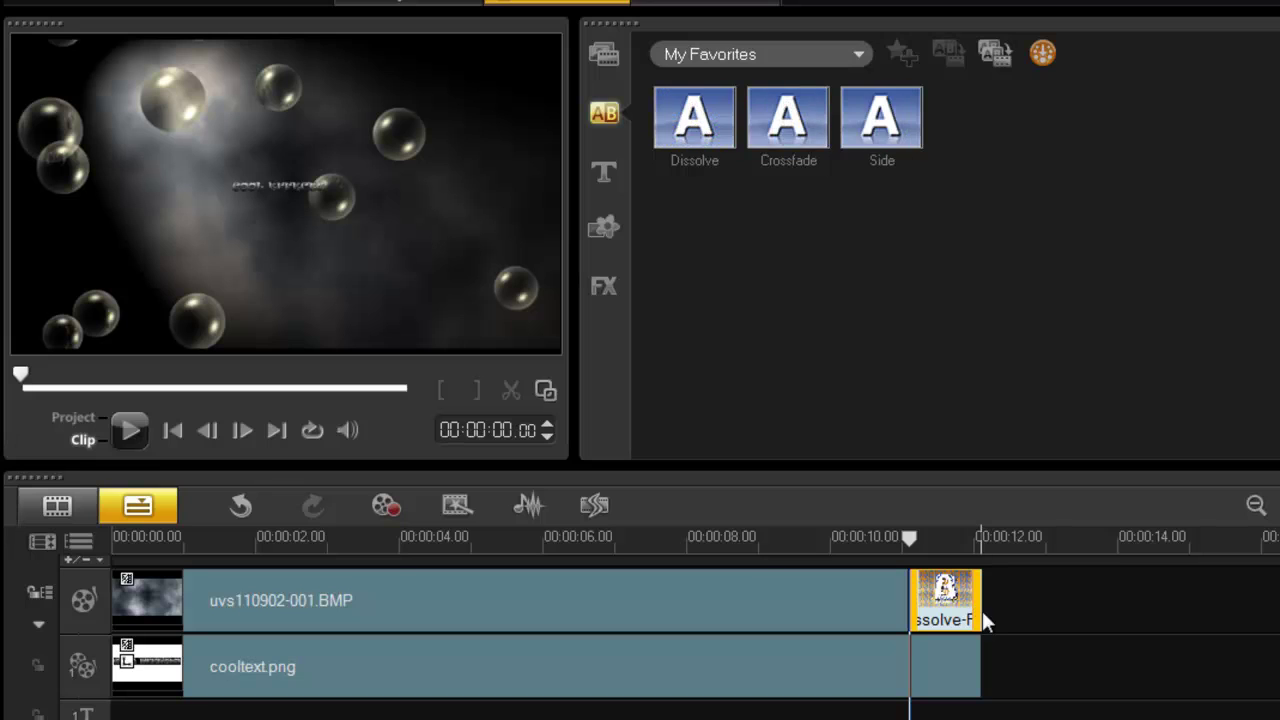
pyautogui.moveTo(945, 603)
pyautogui.mouseDown()
pyautogui.moveTo(951, 691)
pyautogui.moveTo(955, 625)
pyautogui.mouseUp()
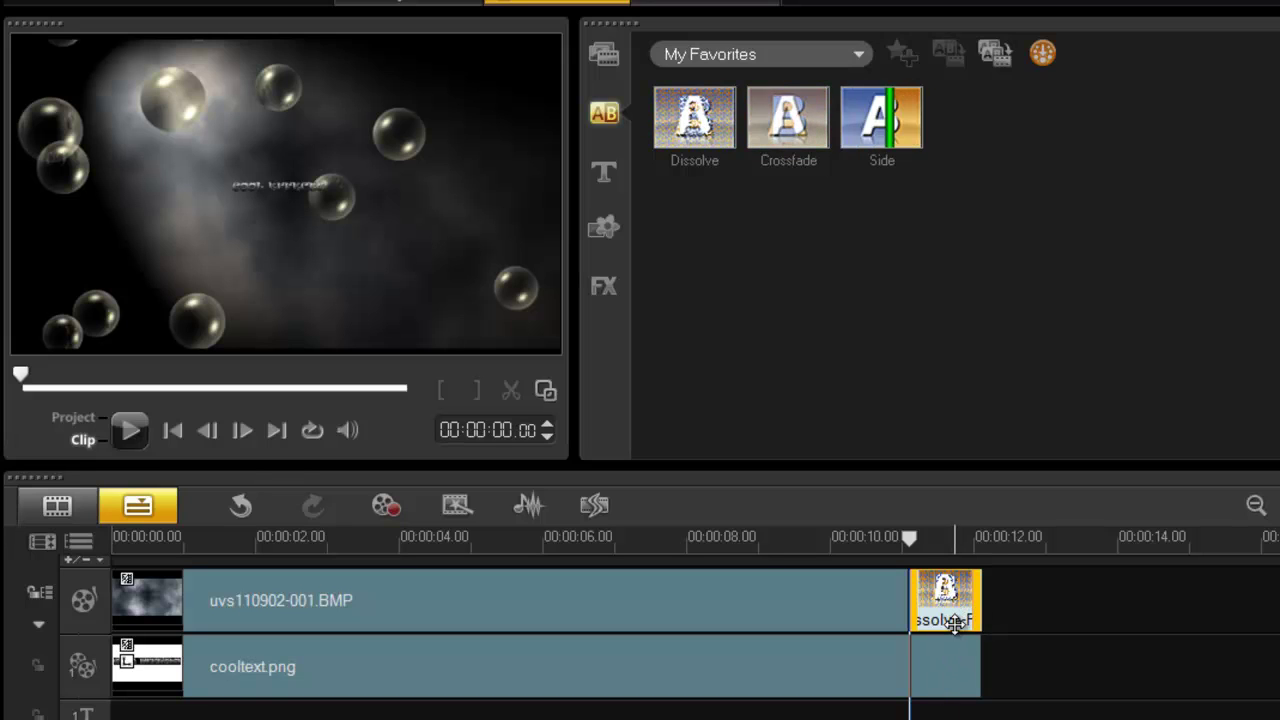
pyautogui.click(237, 504)
pyautogui.moveTo(693, 140); pyautogui.dragTo(962, 677)
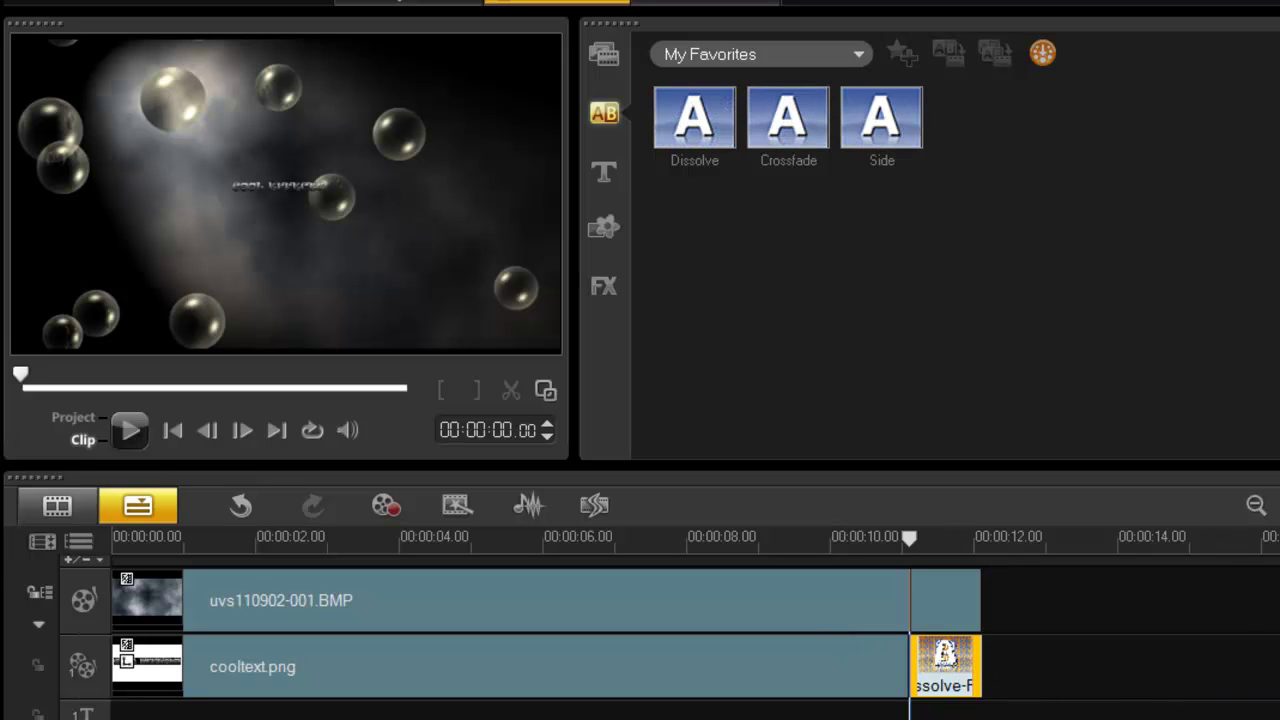
pyautogui.click(240, 503)
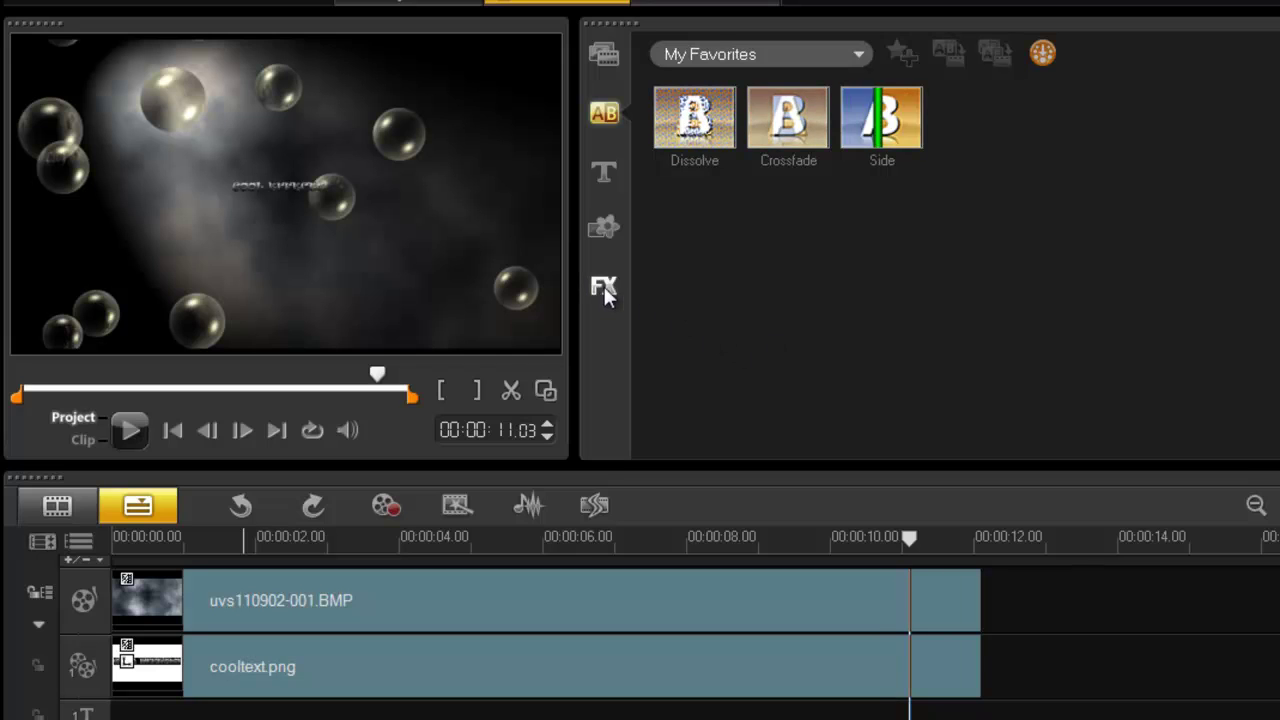
# - Return to the filter library and play the project from the beginning to check the bubbles with the text animation
pyautogui.click(604, 287)
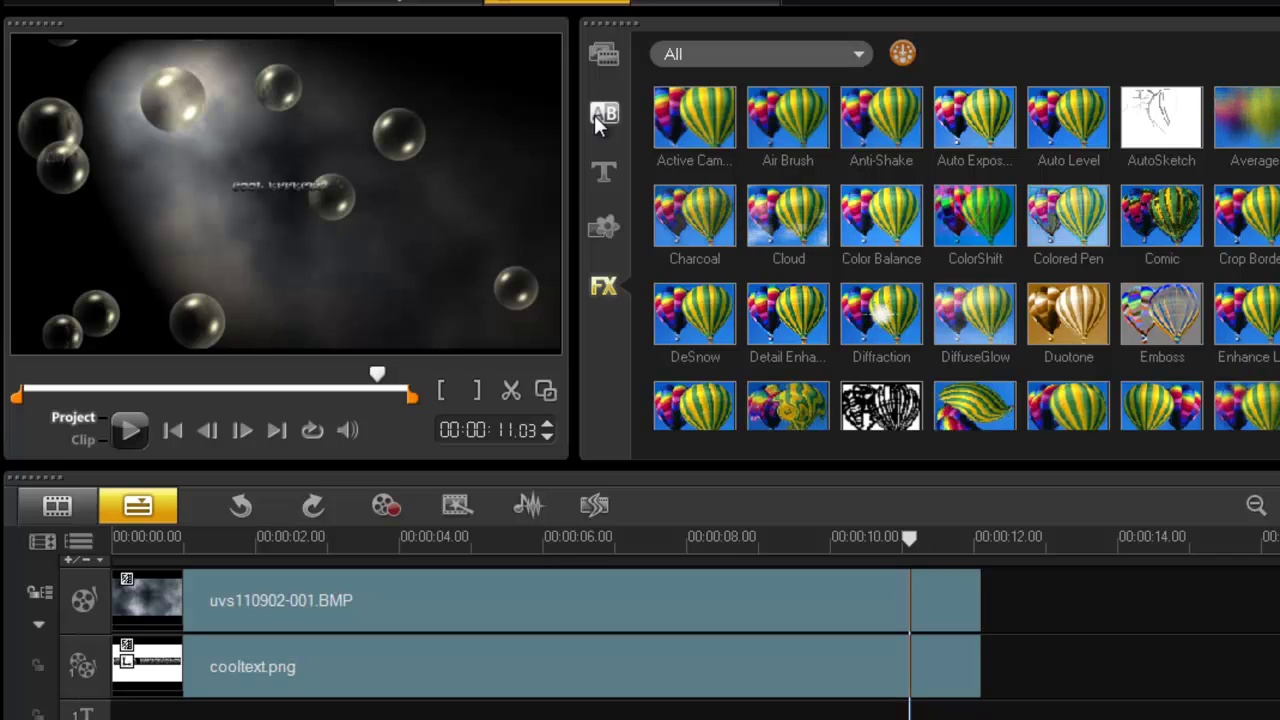
pyautogui.click(127, 430)
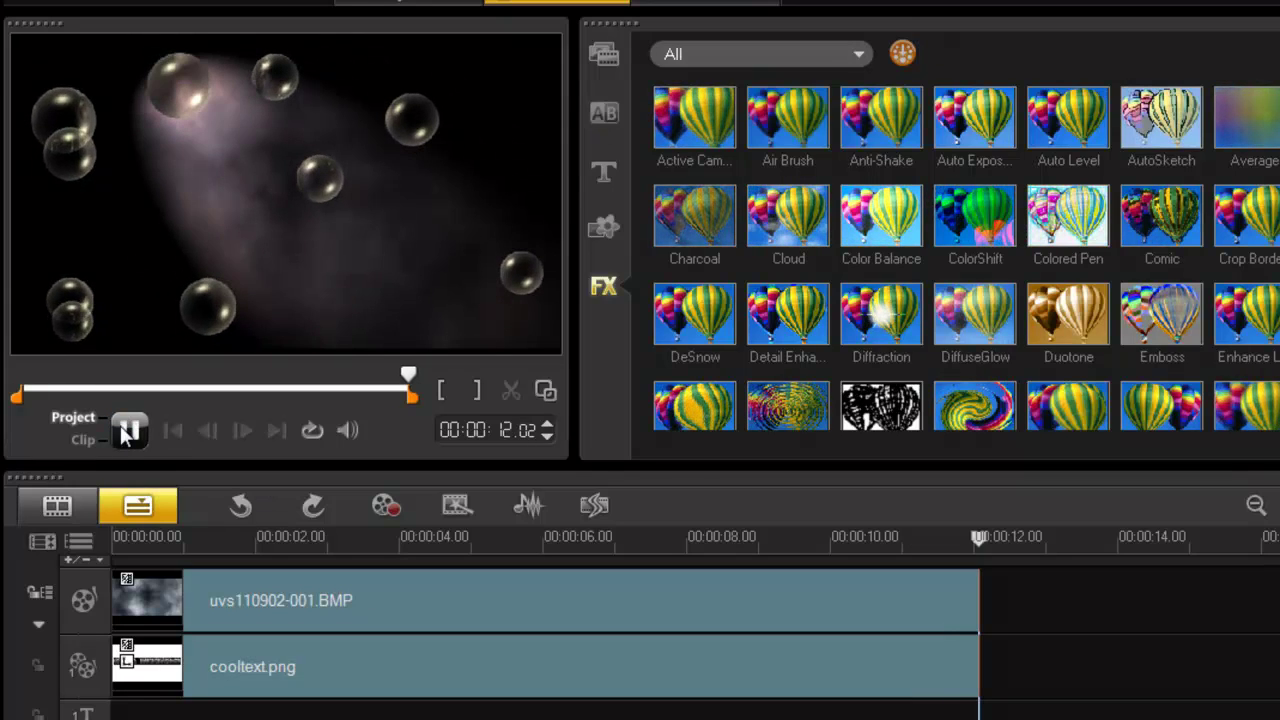
pyautogui.click(127, 430)
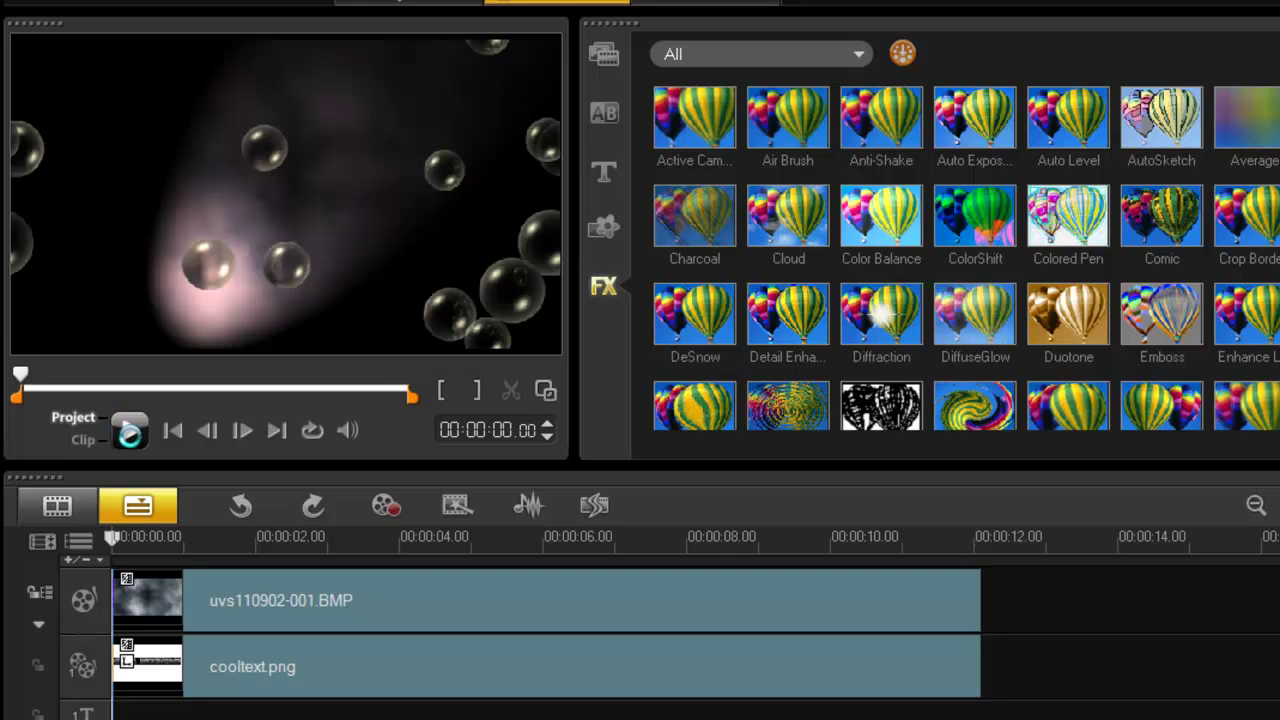
pyautogui.scroll(-2, 960, 260)
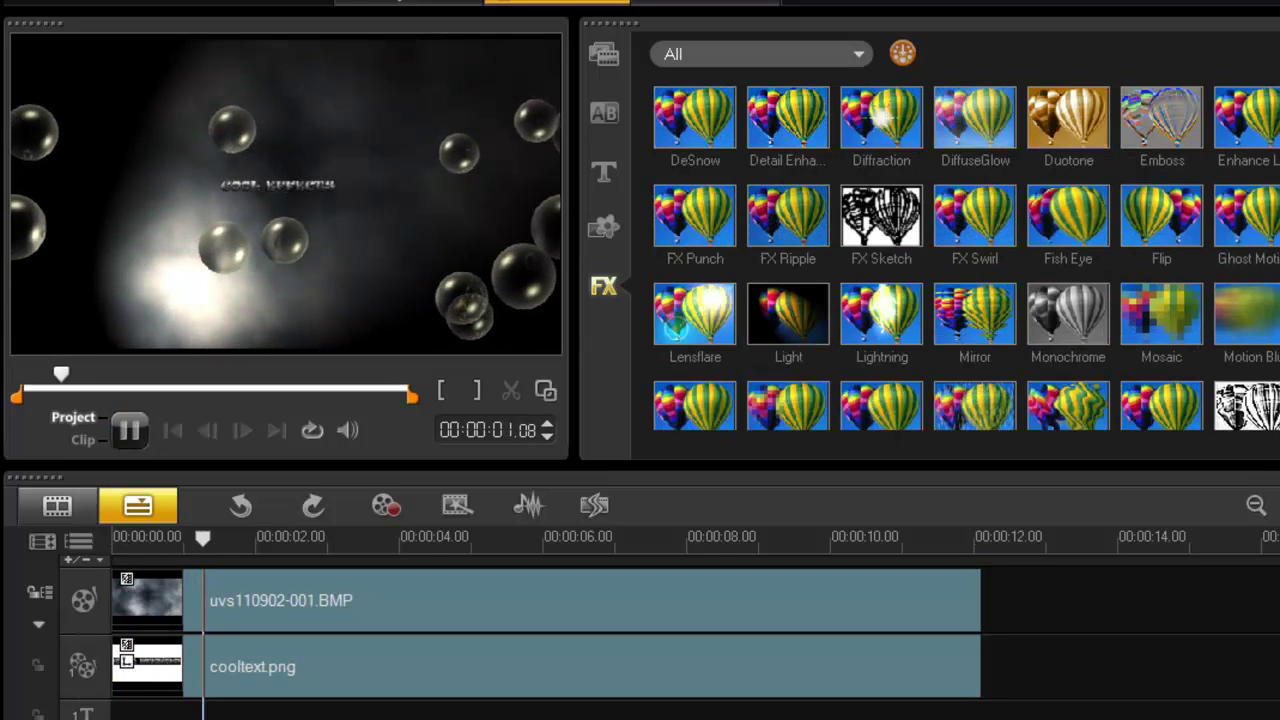
# - In the cooltext.png overlay's Picture-In-Picture settings, move the middle keyframe slightly earlier to line up with the 00:06.01 playhead
pyautogui.click(705, 682)
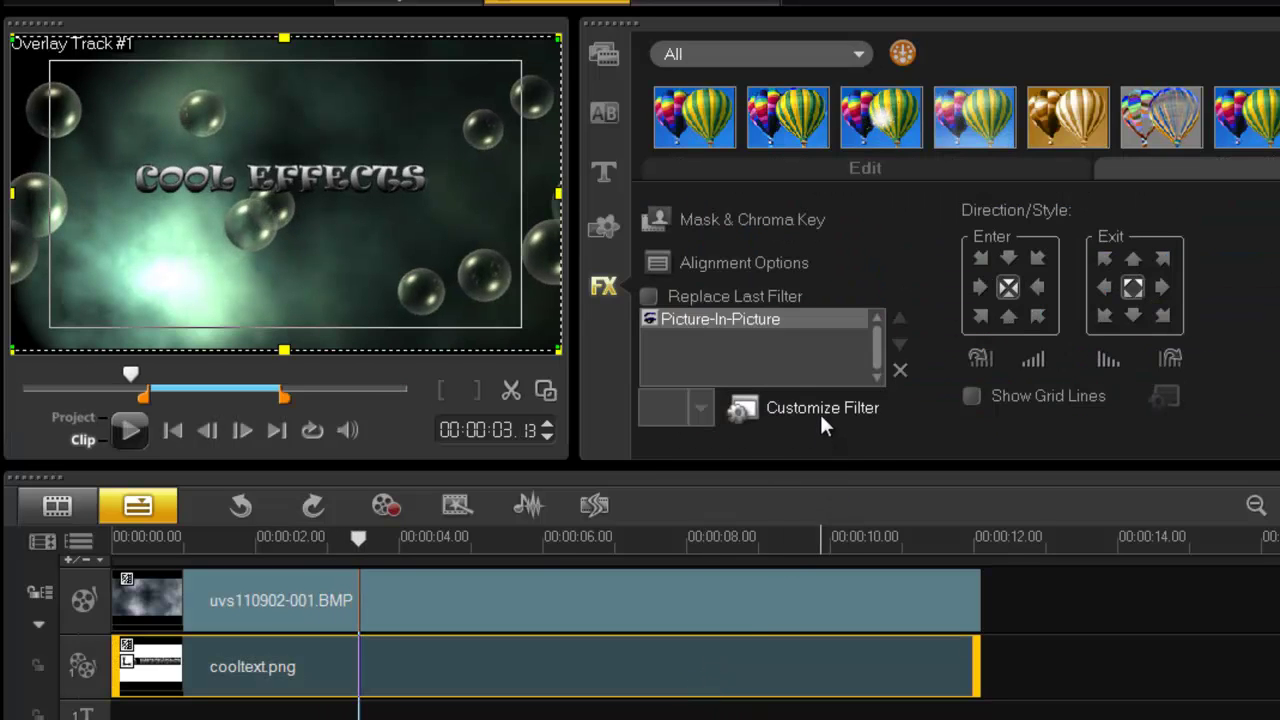
pyautogui.click(819, 411)
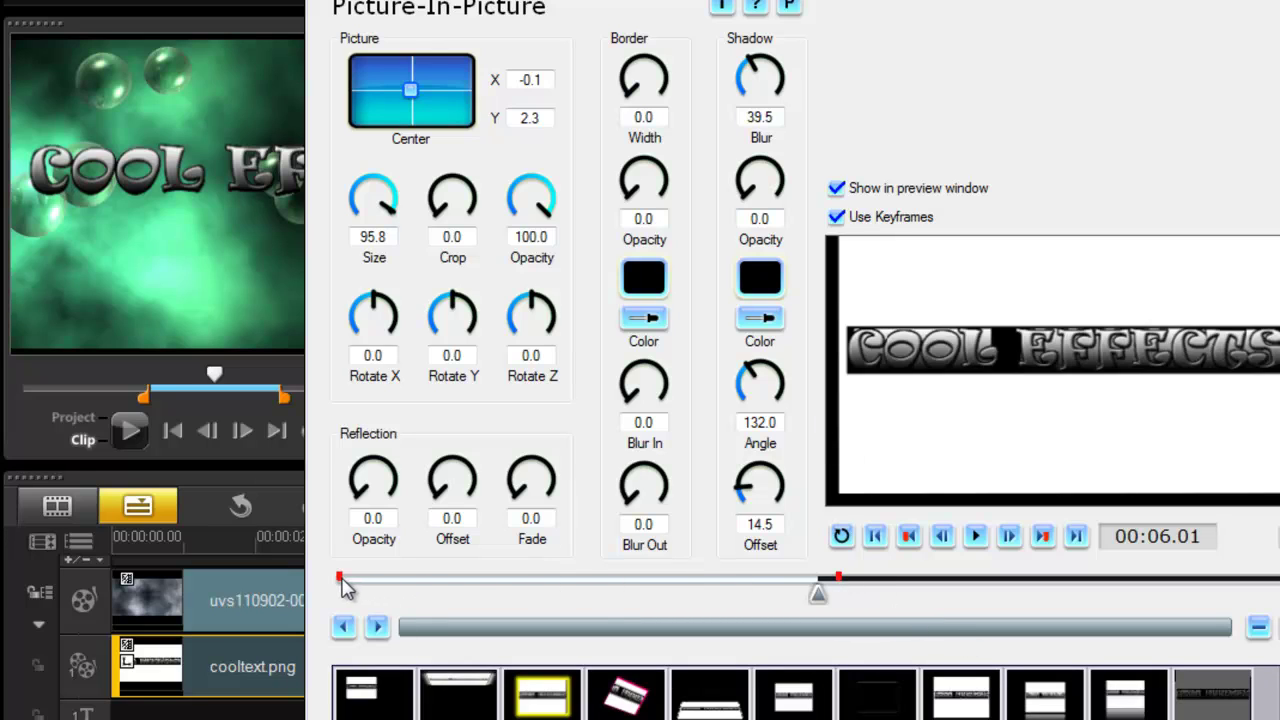
pyautogui.moveTo(841, 584); pyautogui.dragTo(693, 584)
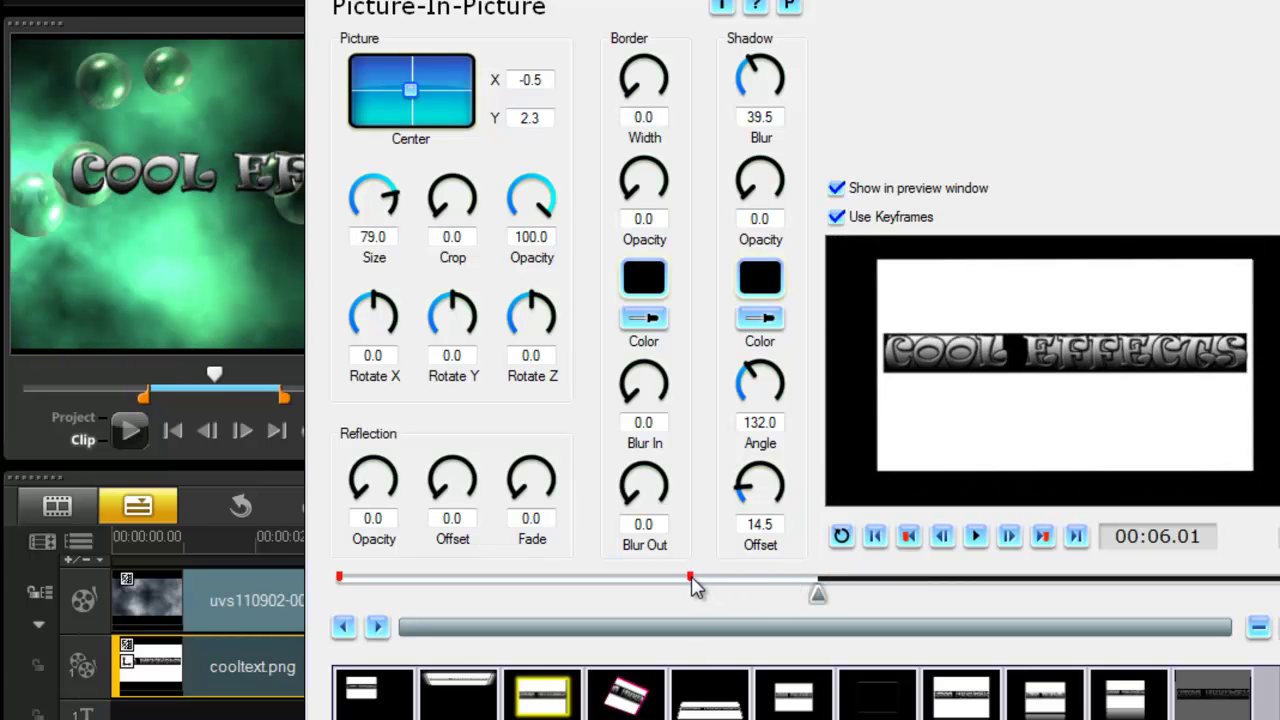
pyautogui.click(812, 580)
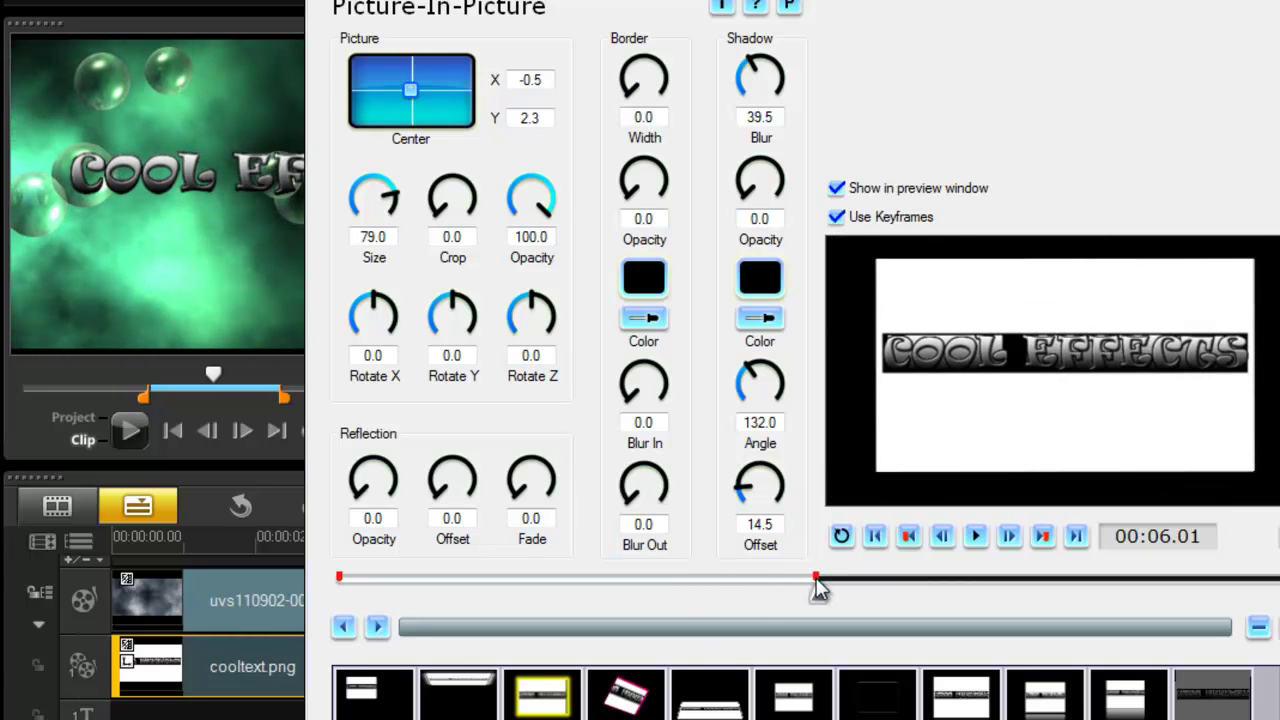
pyautogui.moveTo(817, 580); pyautogui.dragTo(814, 580)
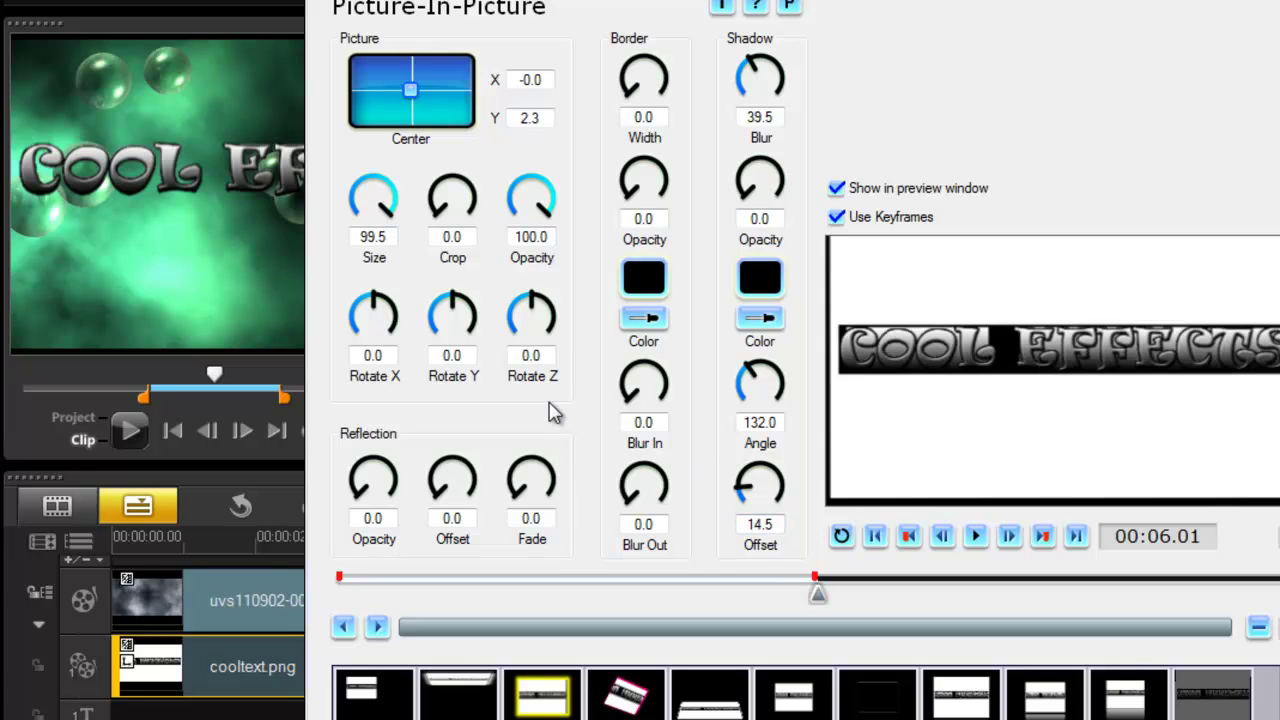